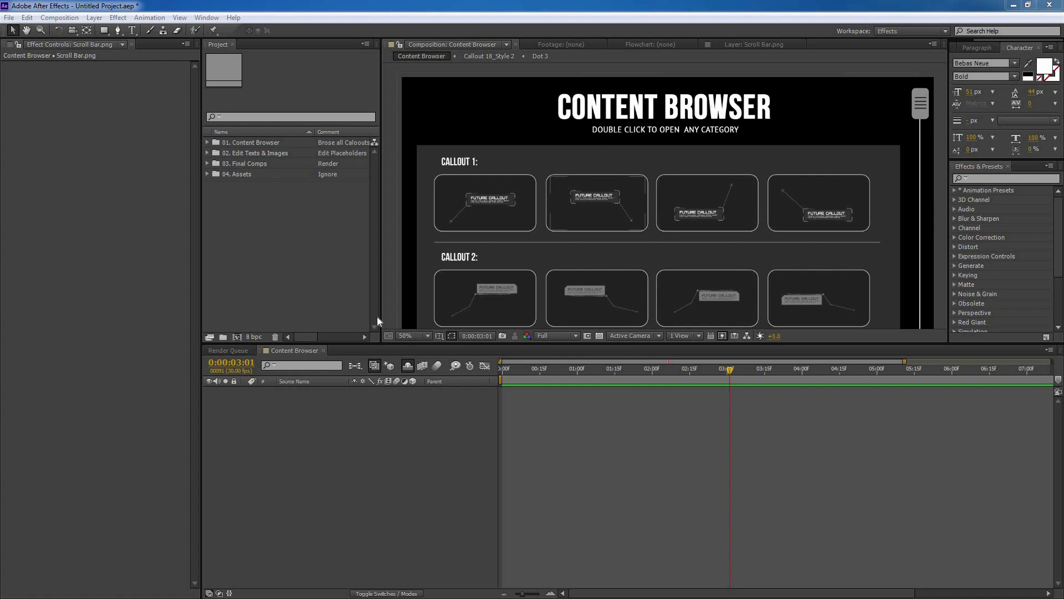
Look through the contents of the 01. Content Browser and 02. Edit Texts & Images project folders.
click(219, 141)
click(208, 142)
click(245, 152)
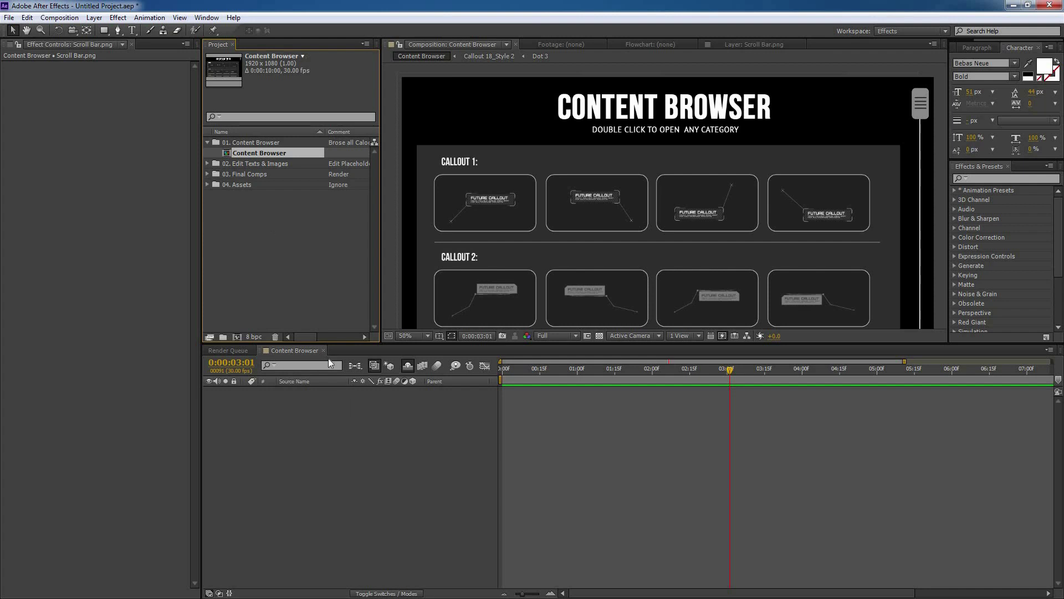
click(207, 141)
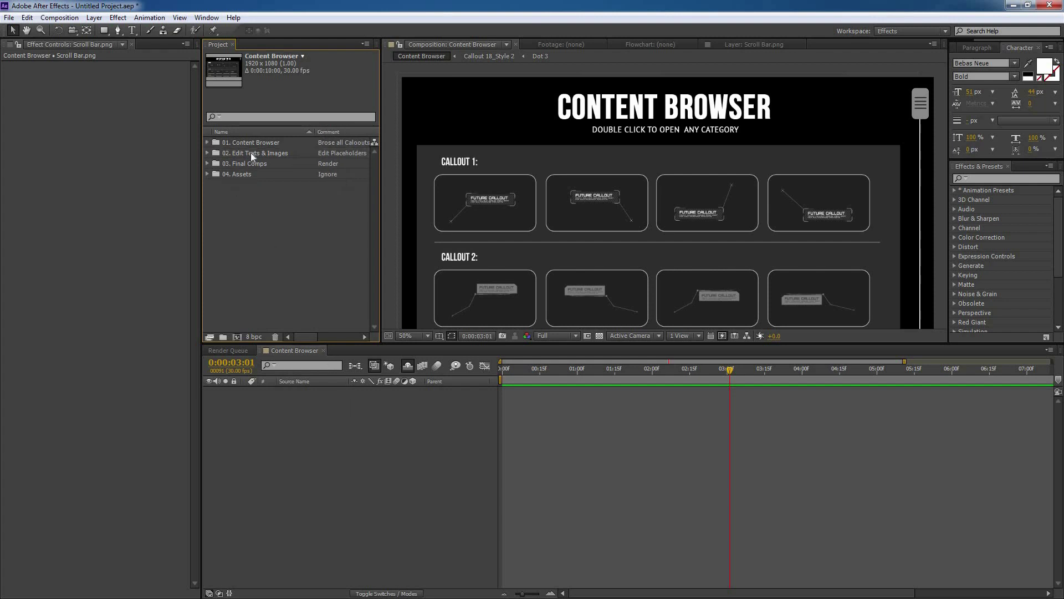
click(249, 153)
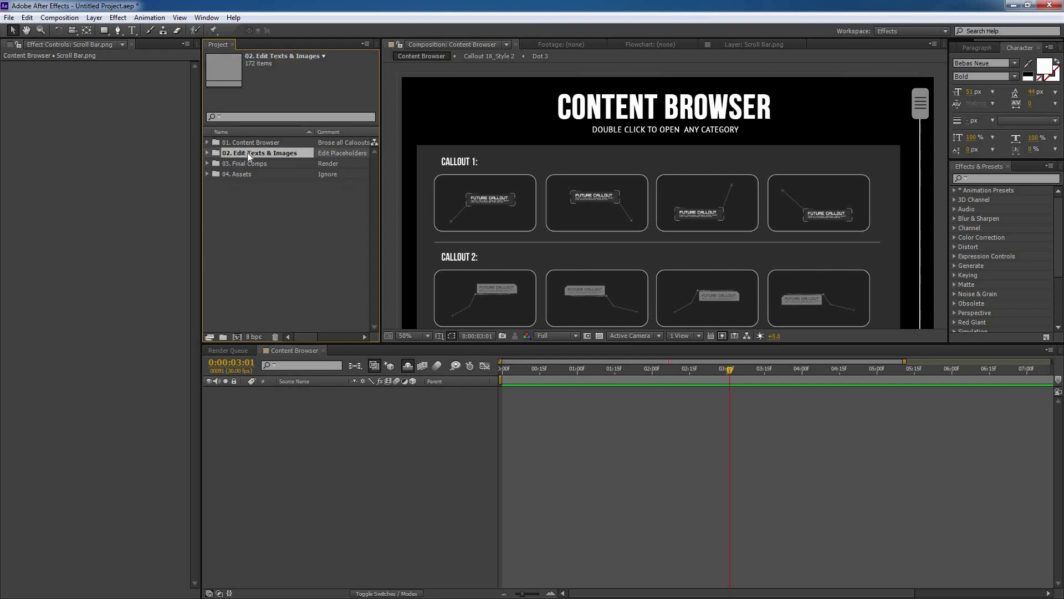
click(207, 153)
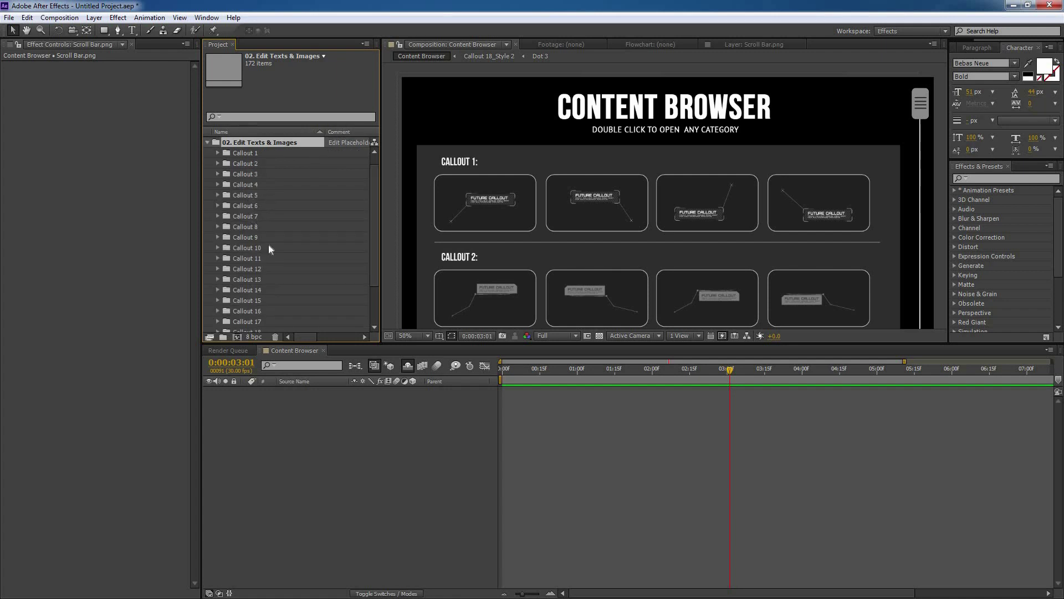
click(208, 142)
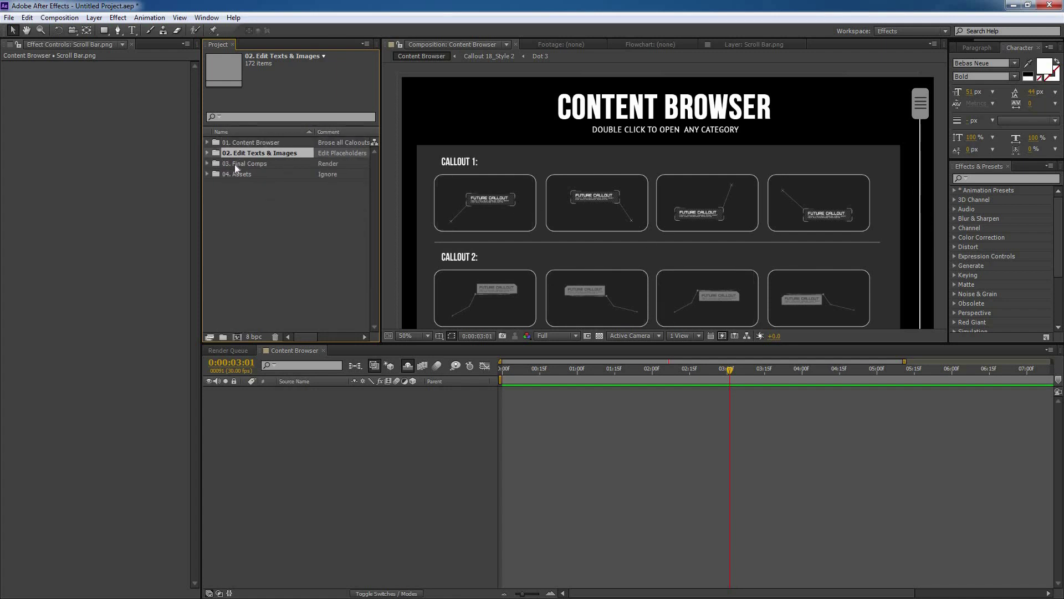
Open the Callout 1_Style 3 composition from the Callout 1 folder in 03. Final Comps and view its whole frame.
click(206, 164)
click(206, 164)
click(251, 153)
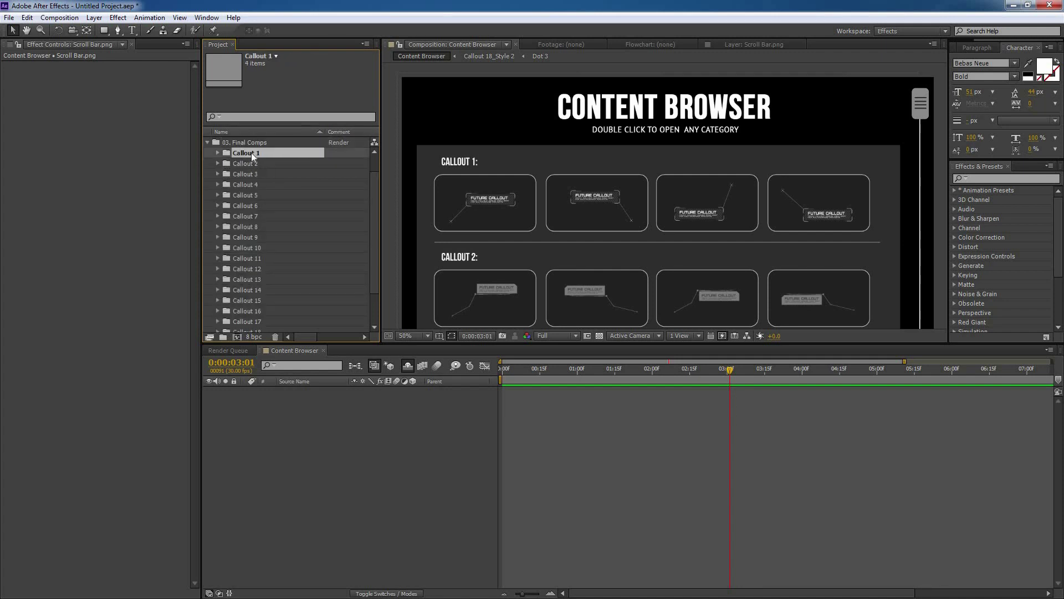
scroll(235, 168, up, 1)
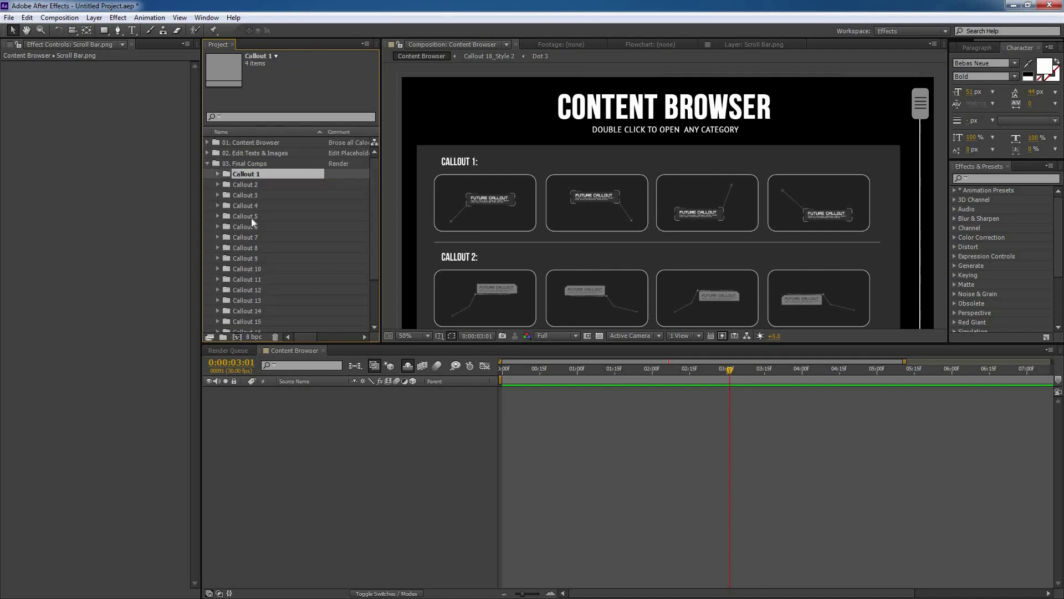
click(218, 174)
click(262, 185)
click(269, 196)
click(282, 206)
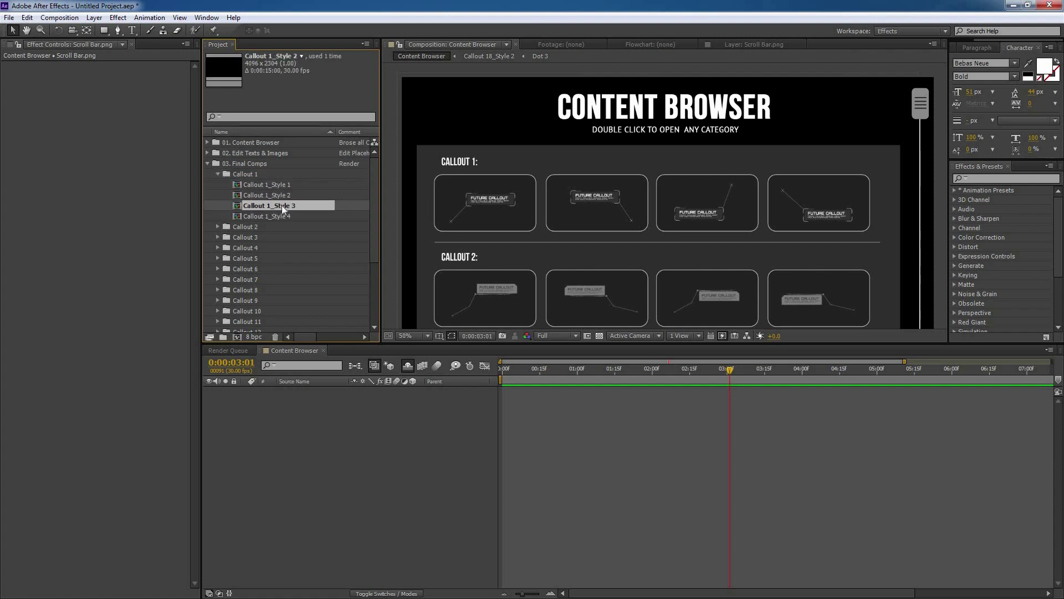
double_click(272, 208)
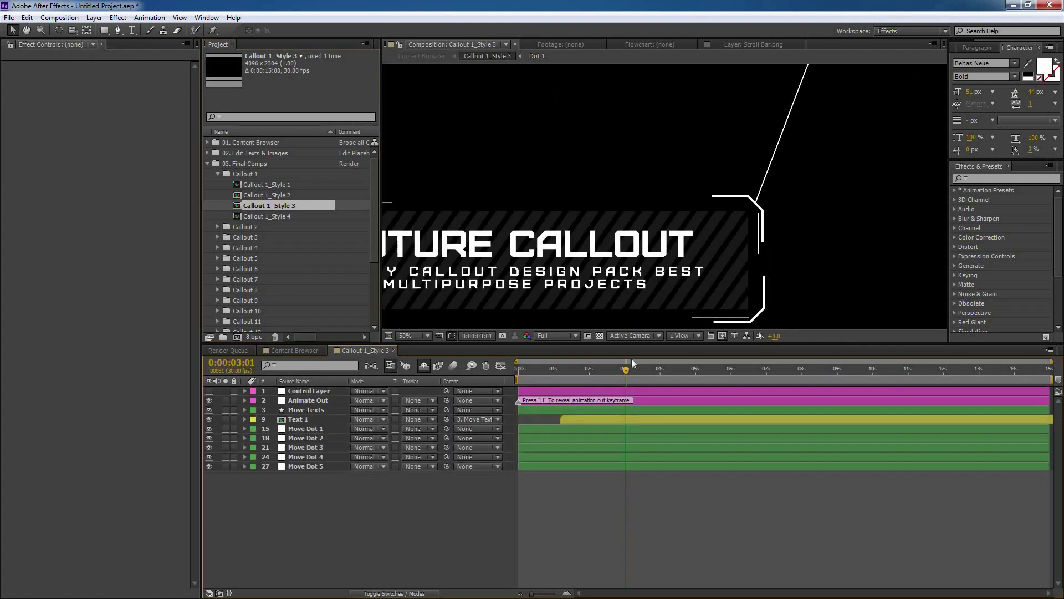
scroll(733, 198, down, 4)
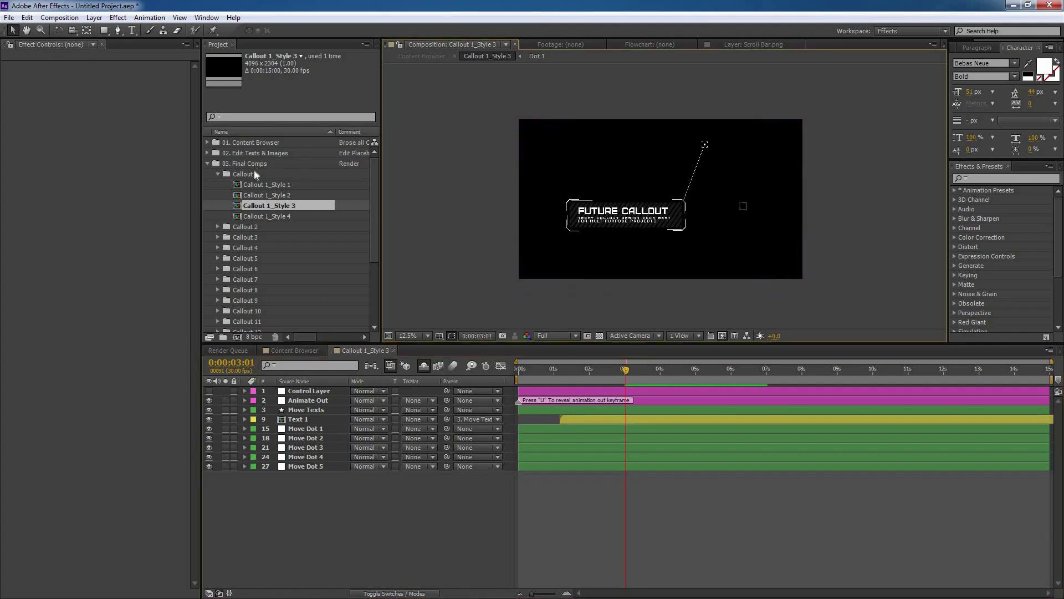
Close the Callout 1_Style 3 composition and collapse the 03. Final Comps folder.
click(394, 350)
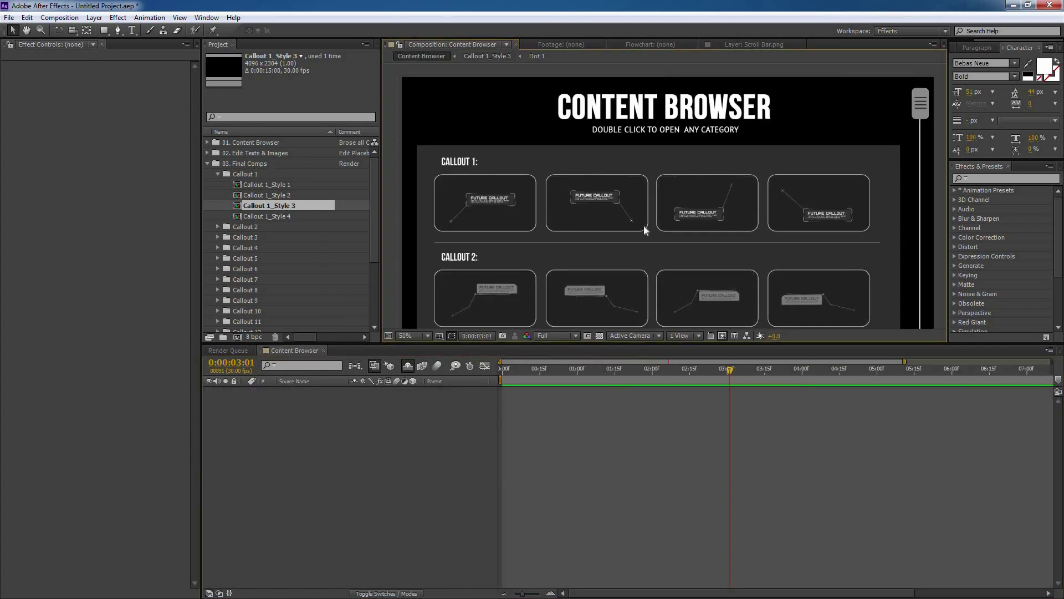
double_click(236, 166)
click(261, 175)
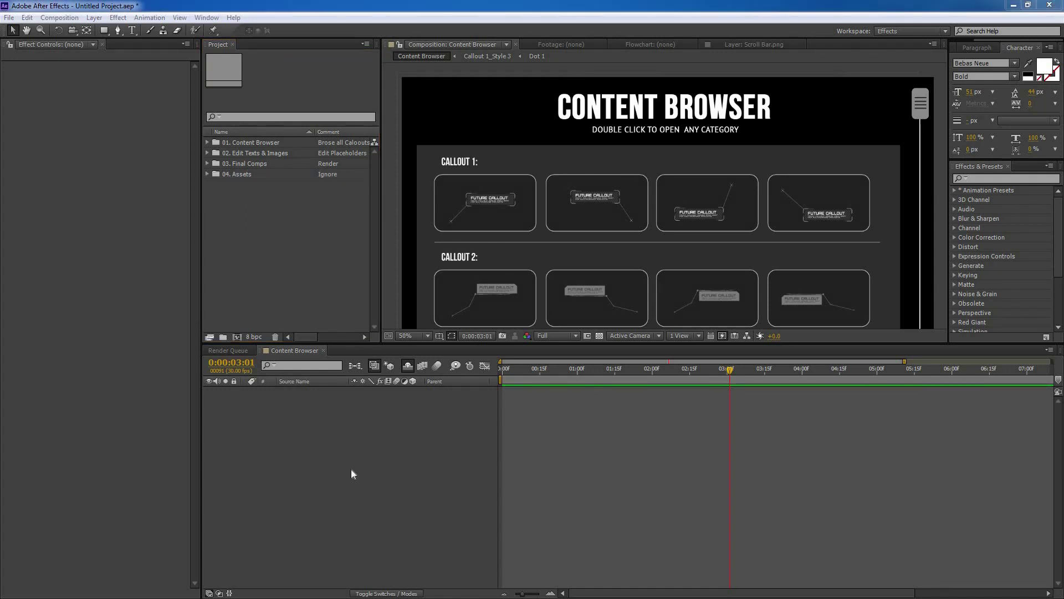
Create a new composition named Test with a width of 1920 px and a height of 1080 px.
click(59, 17)
click(83, 31)
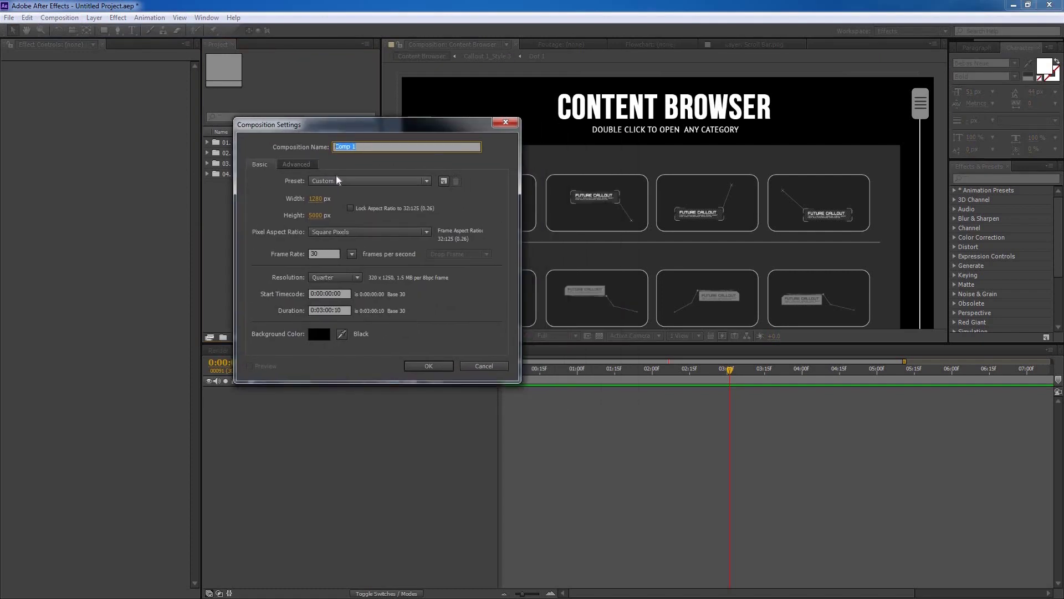
text(Test)
click(316, 198)
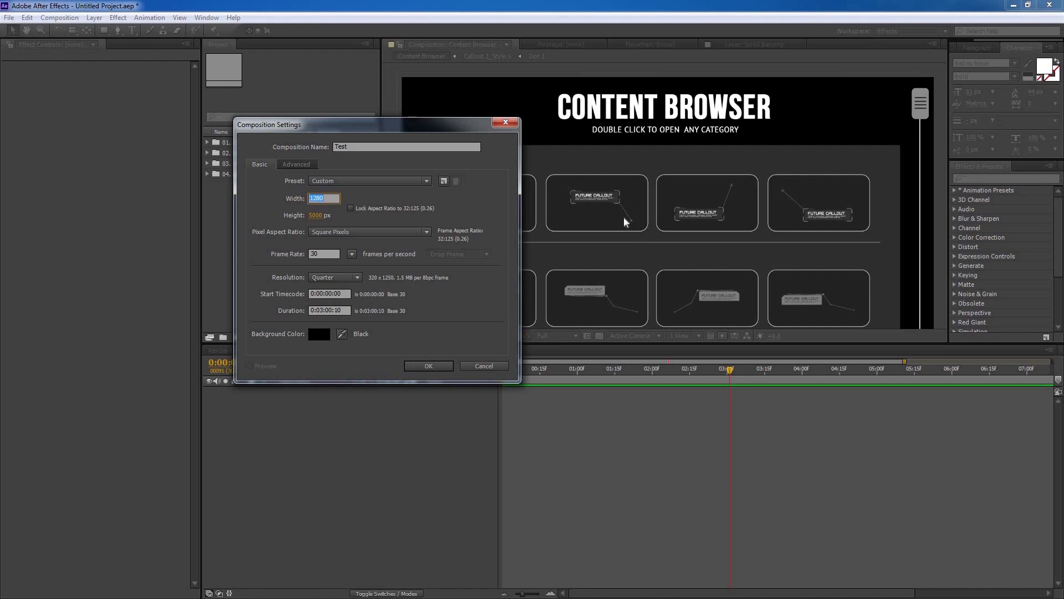
click(321, 199)
double_click(326, 198)
text(1920)
key(Tab)
text(1080)
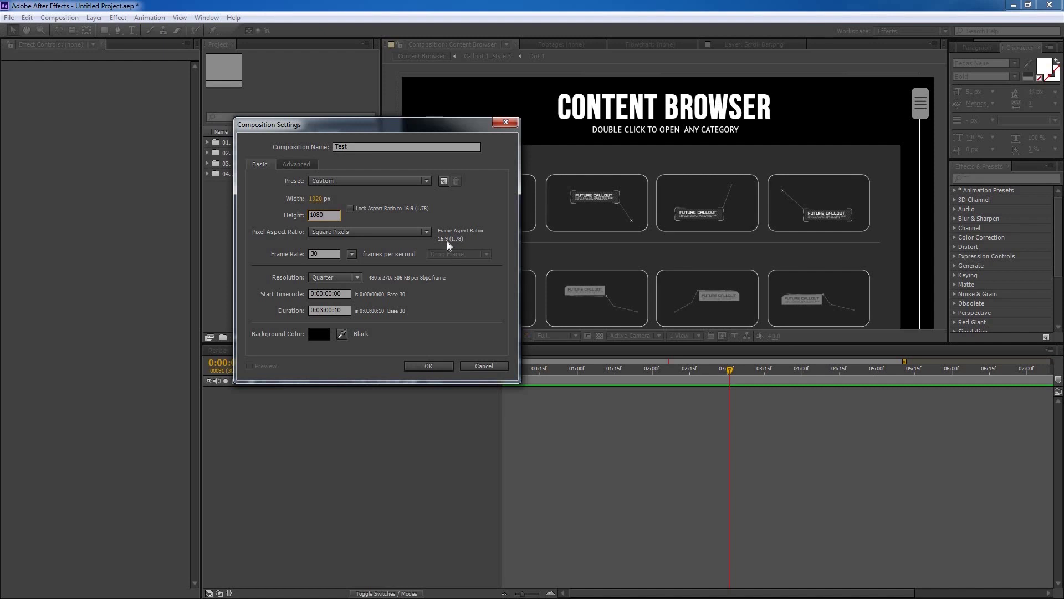
click(438, 366)
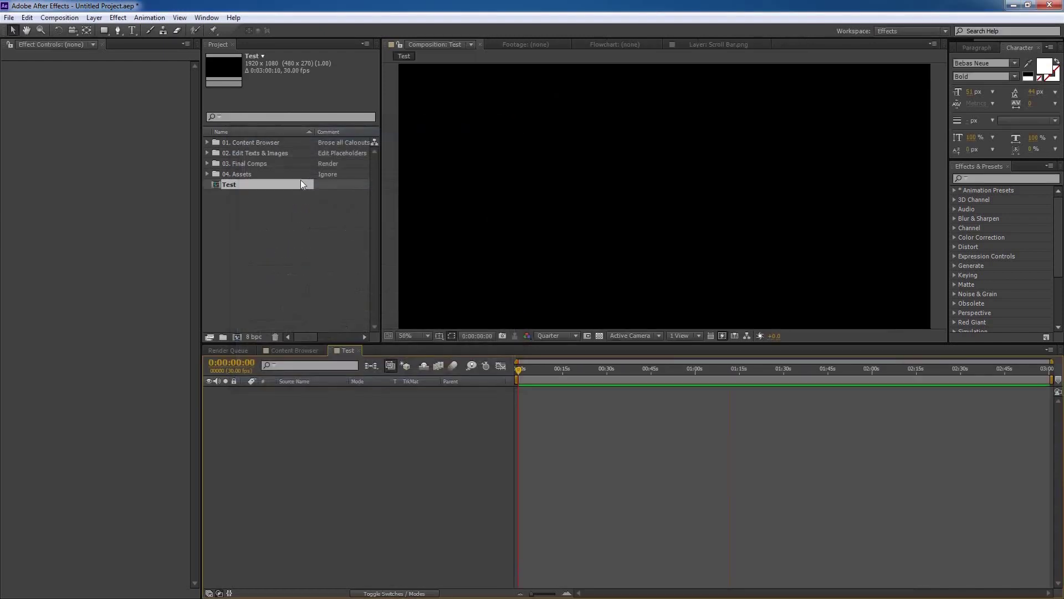
Set the Test composition's duration to 15 seconds and move the playhead to 0:00:03:16.
click(59, 18)
click(88, 46)
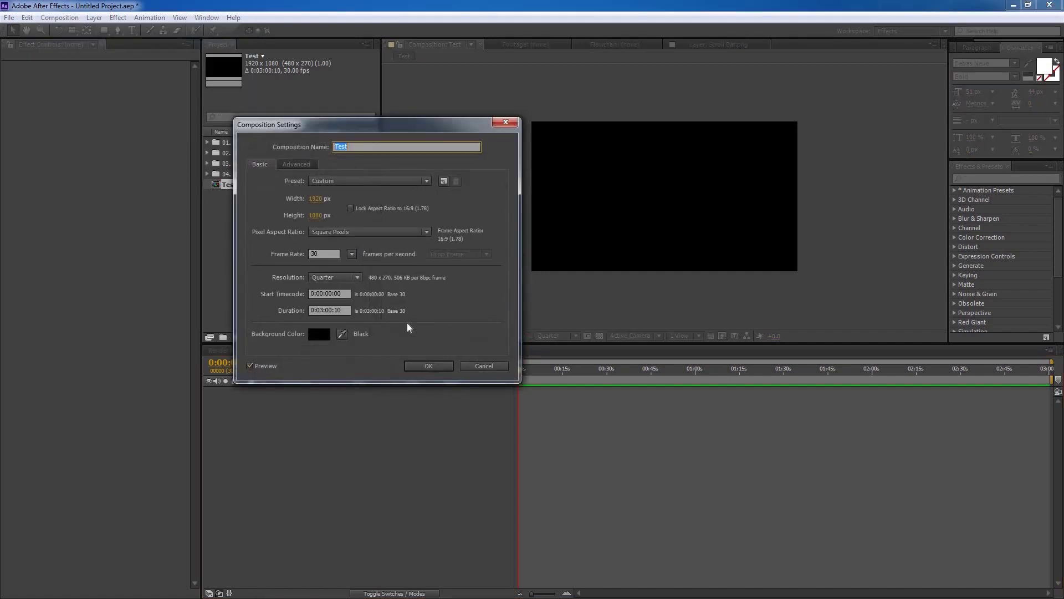
click(326, 310)
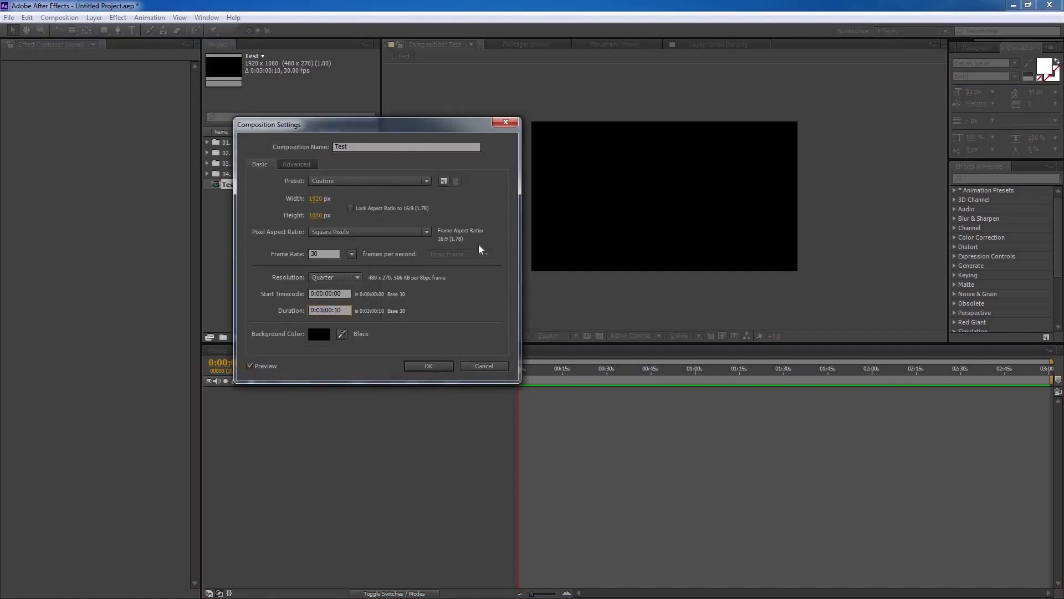
key(BackSpace)
key(BackSpace)
text(15)
click(445, 365)
drag(558, 372, 650, 276)
Import the aerial San Diego city clip and the second MP4 clip into the project.
click(247, 261)
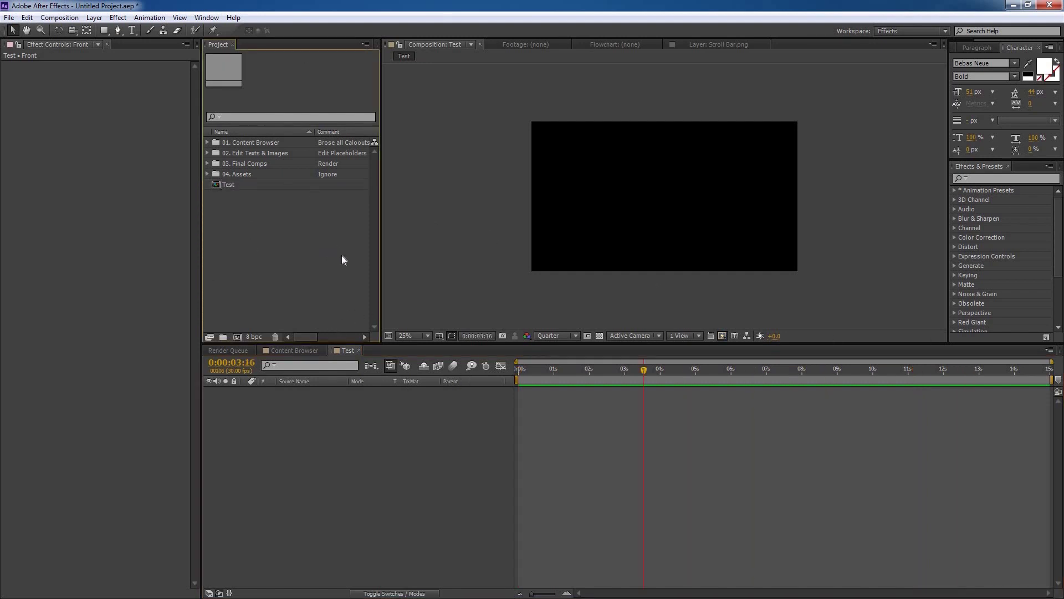
right_click(264, 254)
right_click(238, 237)
mouse_move(271, 281)
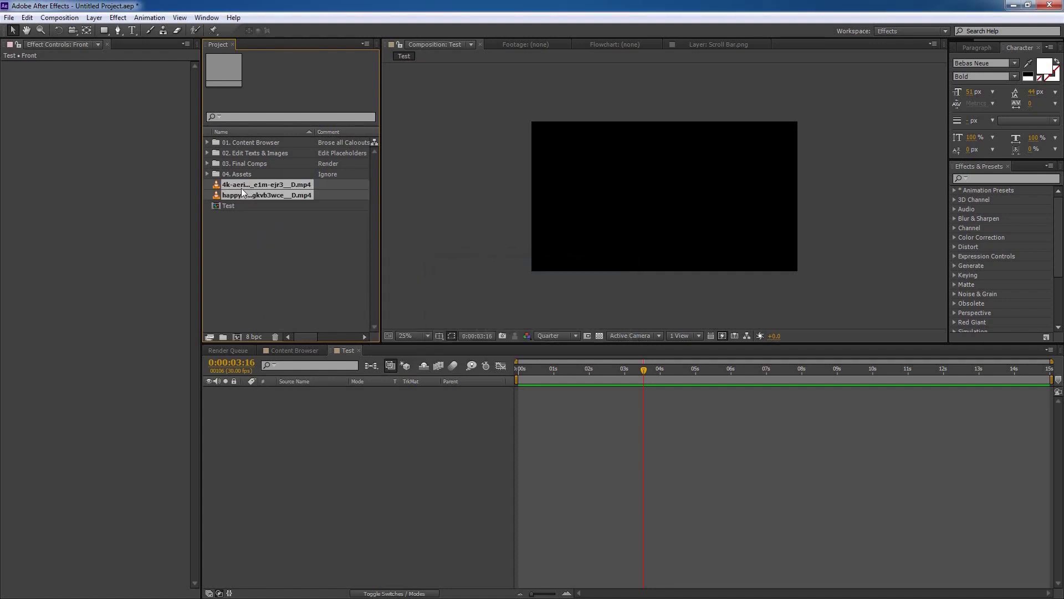
Group the two imported MP4 clips in a new project folder named Videos.
drag(251, 194, 225, 339)
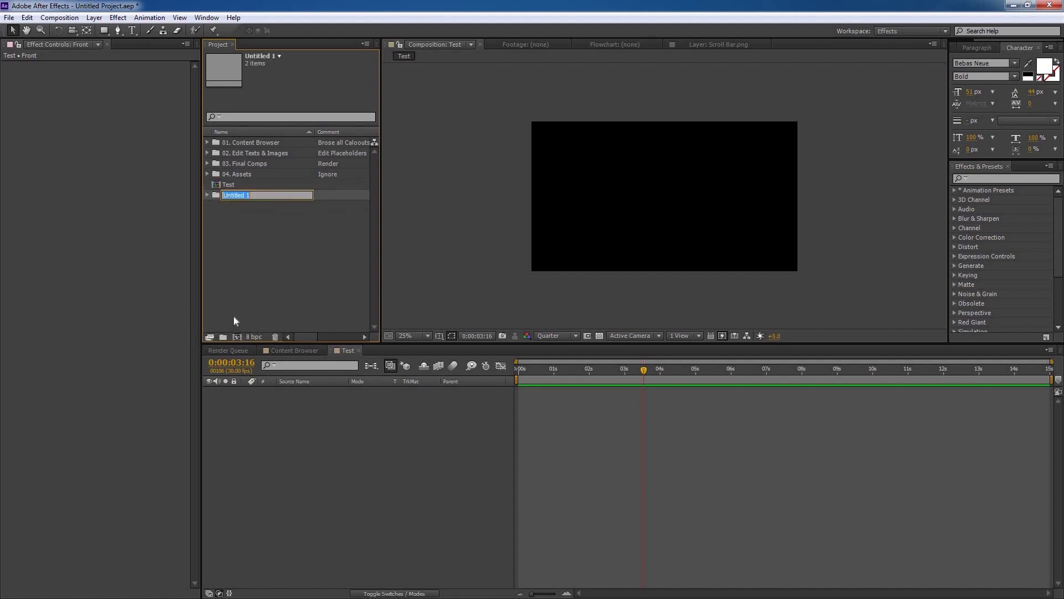
text(Image)
key(BackSpace)
key(BackSpace)
key(BackSpace)
key(BackSpace)
key(BackSpace)
text(Videos)
key(Return)
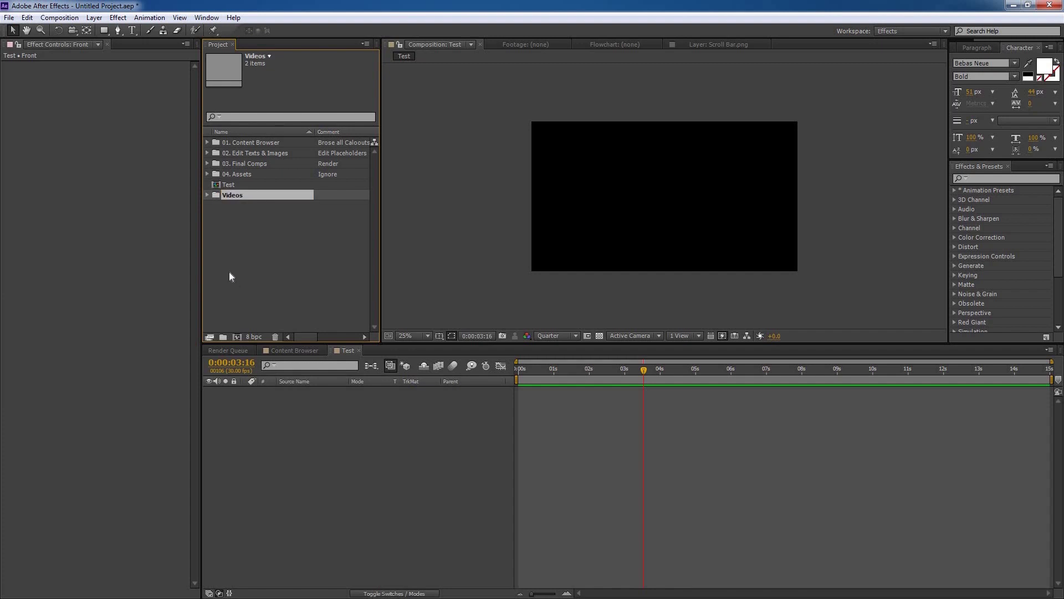
Add the aerial city clip from the Videos folder to the Test composition and return the playhead to 0:00:00:01.
click(207, 195)
drag(236, 207, 300, 443)
drag(560, 372, 520, 368)
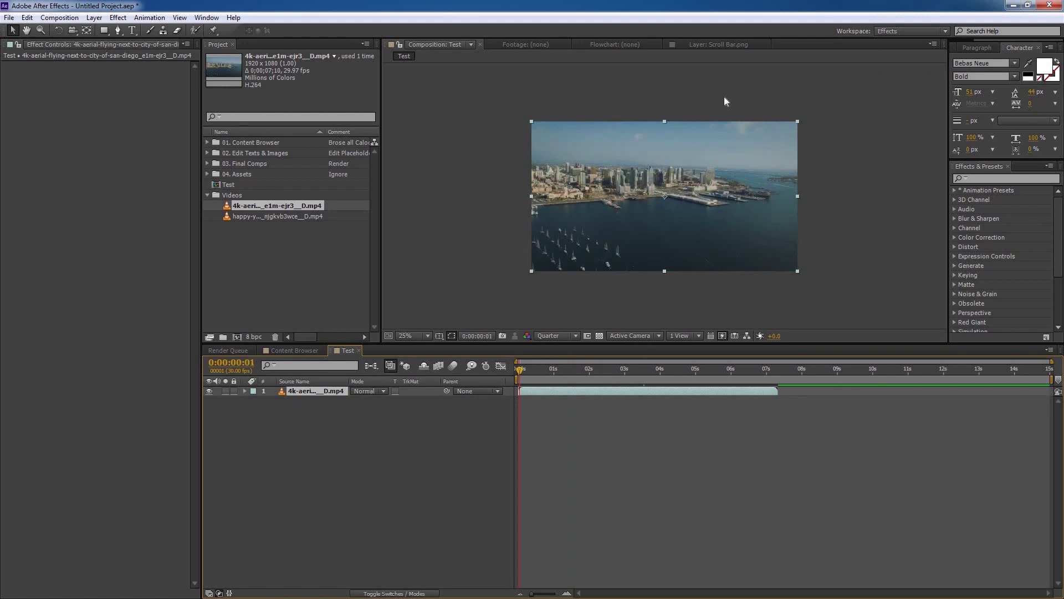
Select the Callout 1_Style 2 thumbnail in the Content Browser composition and reveal its source in the project.
click(310, 349)
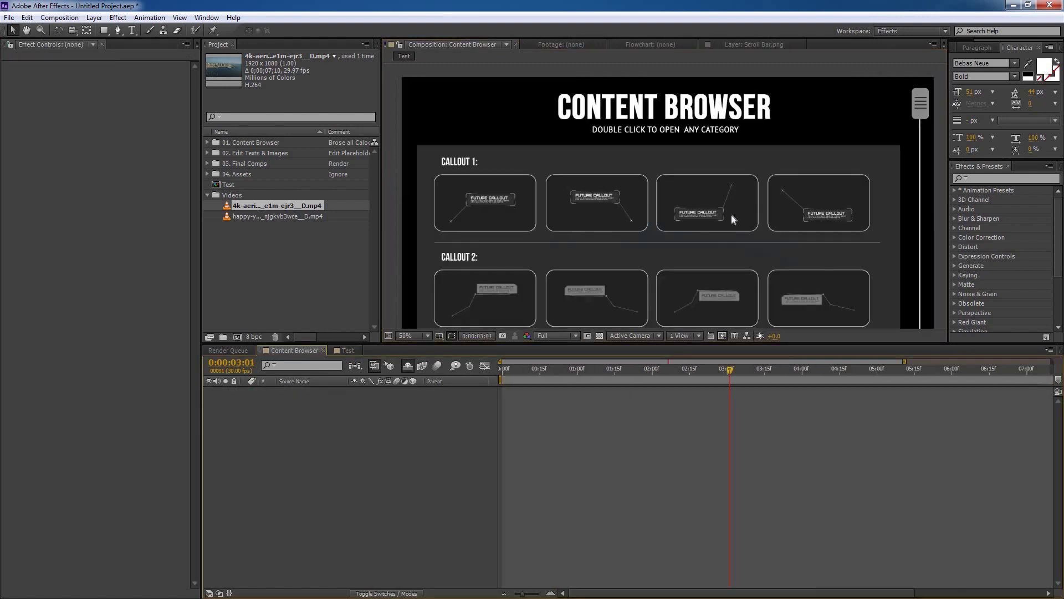
click(332, 354)
click(311, 351)
click(585, 172)
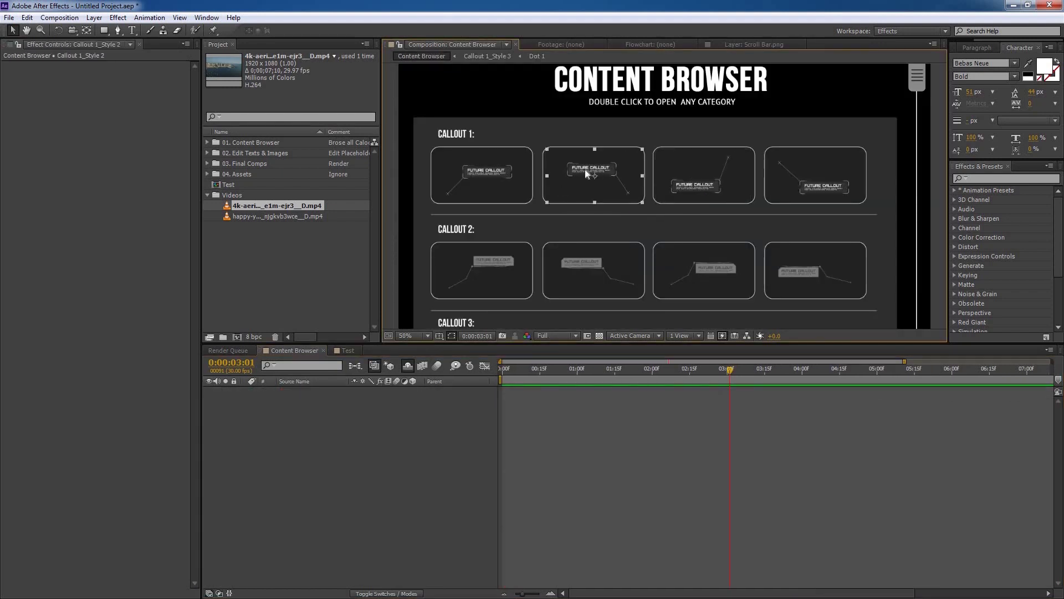
key(ctrl+c)
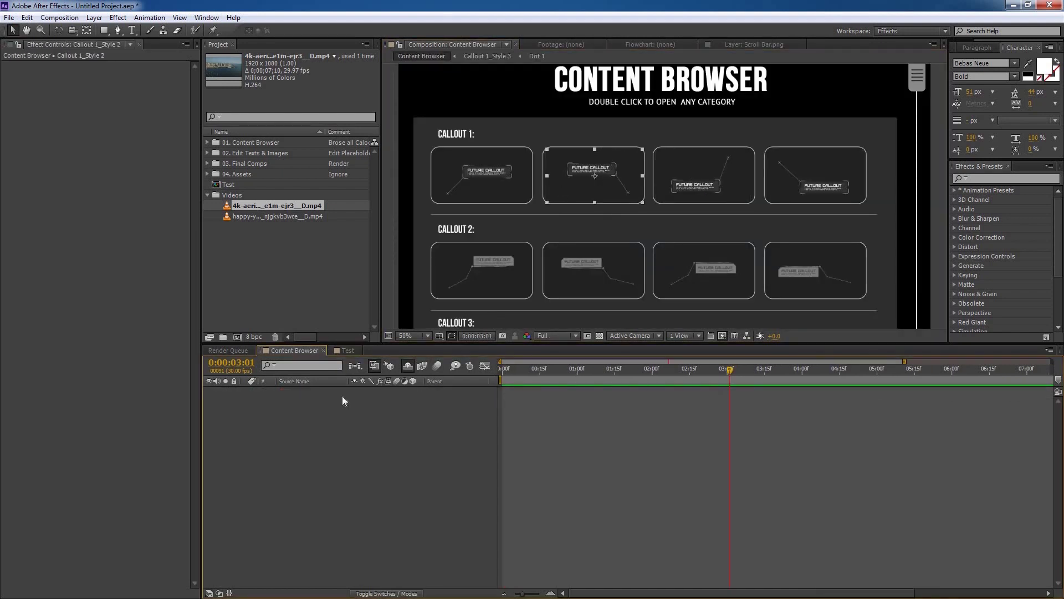
click(347, 350)
click(302, 349)
right_click(600, 169)
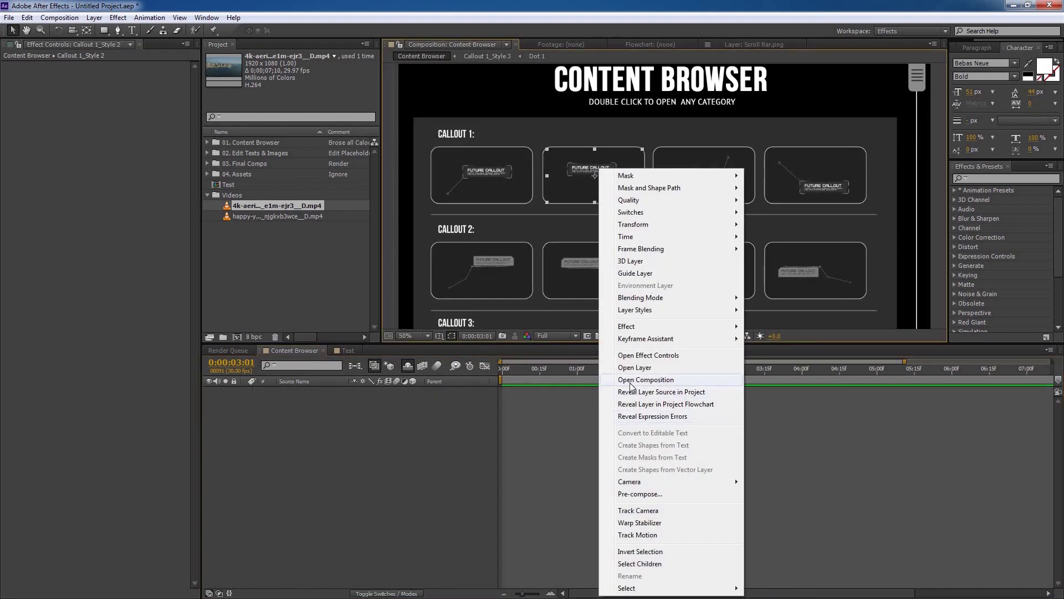
click(668, 396)
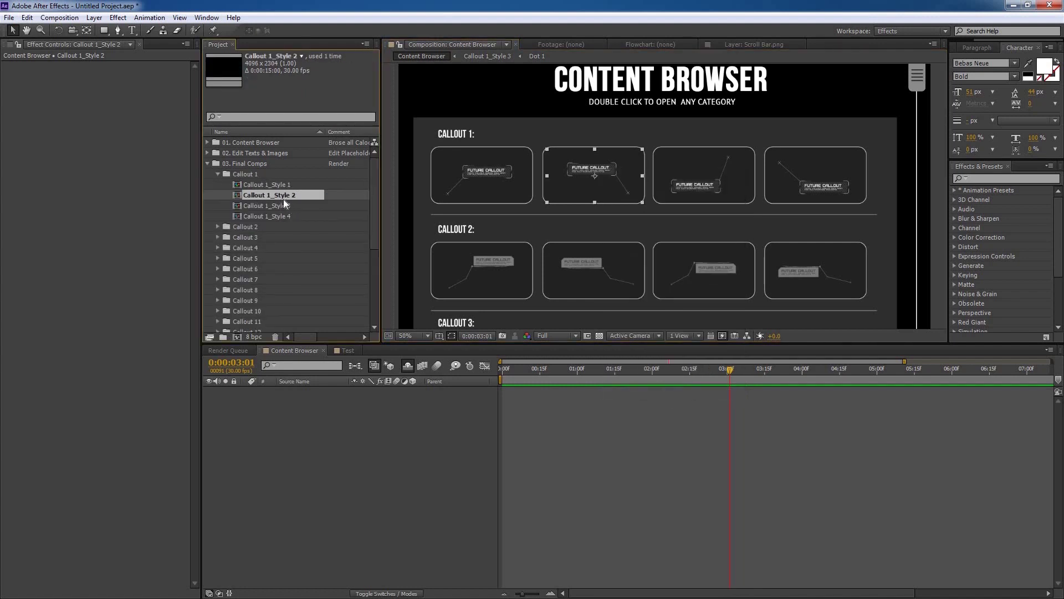
Add the Callout 1_Style 2 composition above the aerial clip in the Test composition.
click(349, 351)
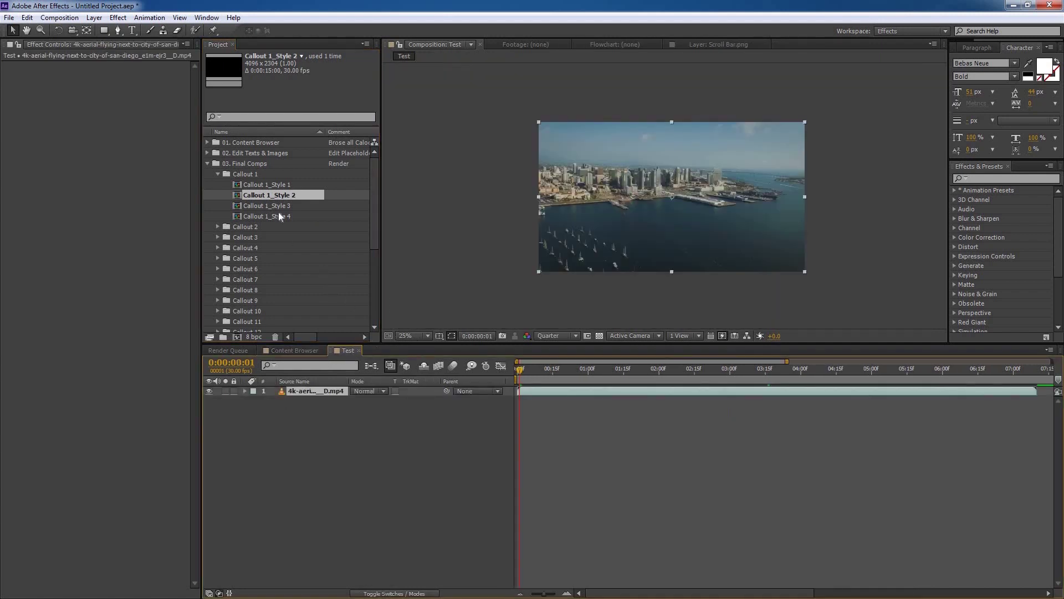
drag(273, 192, 339, 388)
key(comma)
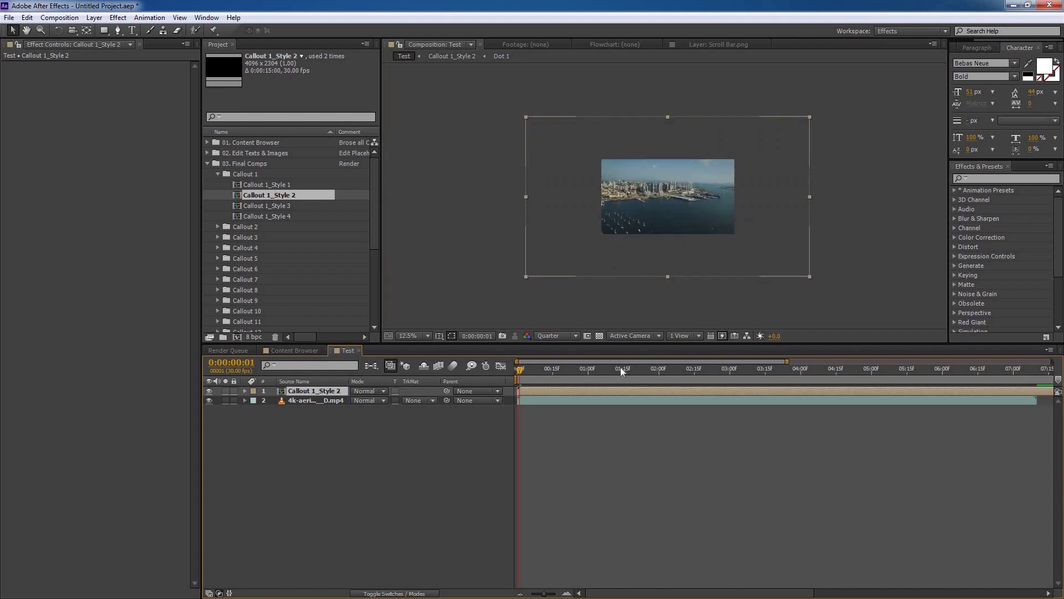
Move the playhead to 0:00:01:21 and examine how the callout sits over the aerial clip in the Test composition.
click(638, 370)
key(period)
key(period)
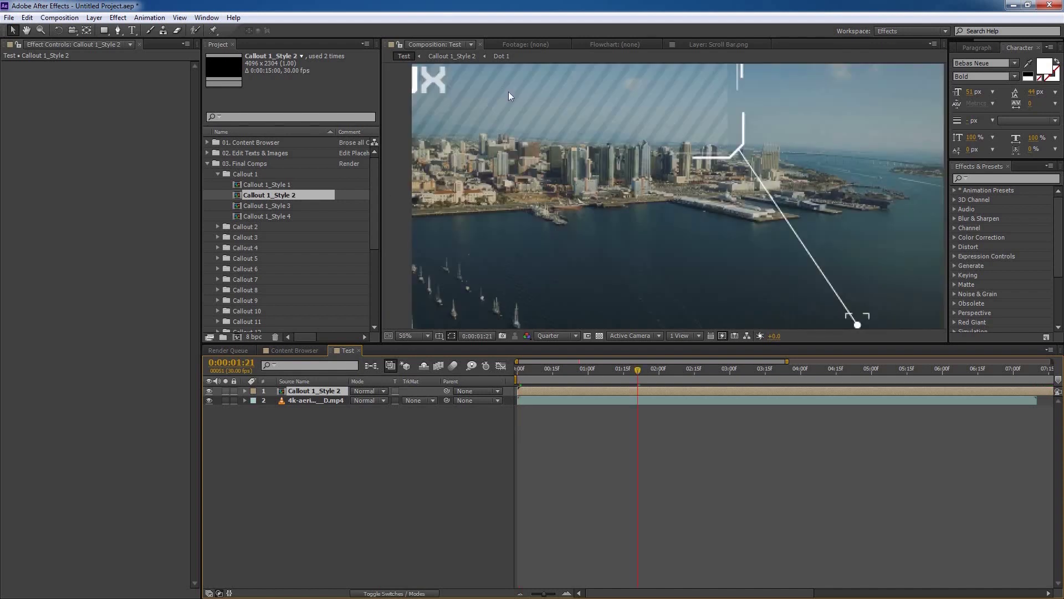
key(comma)
key(comma)
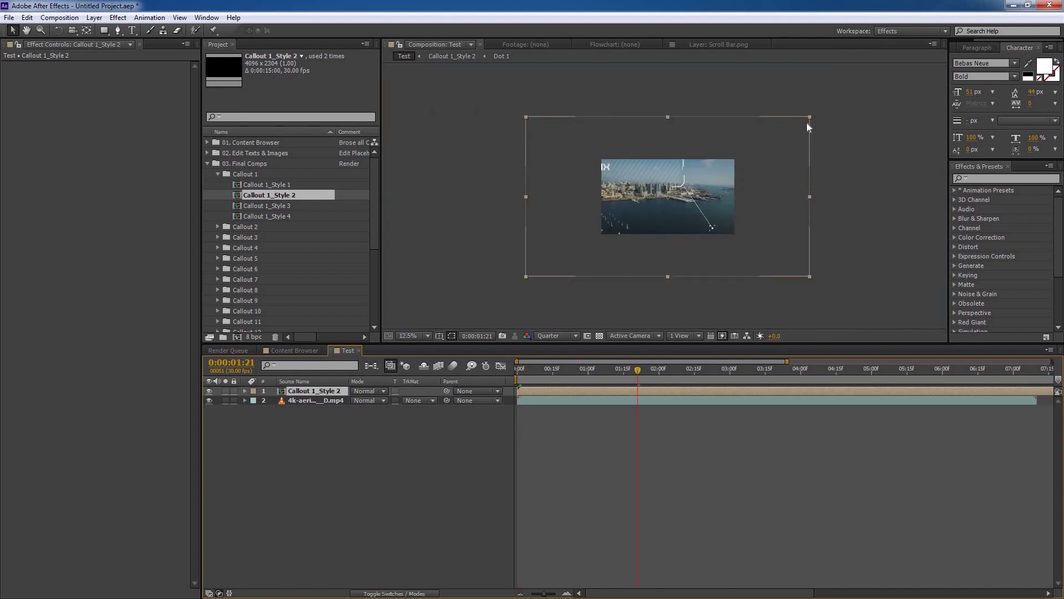
key(period)
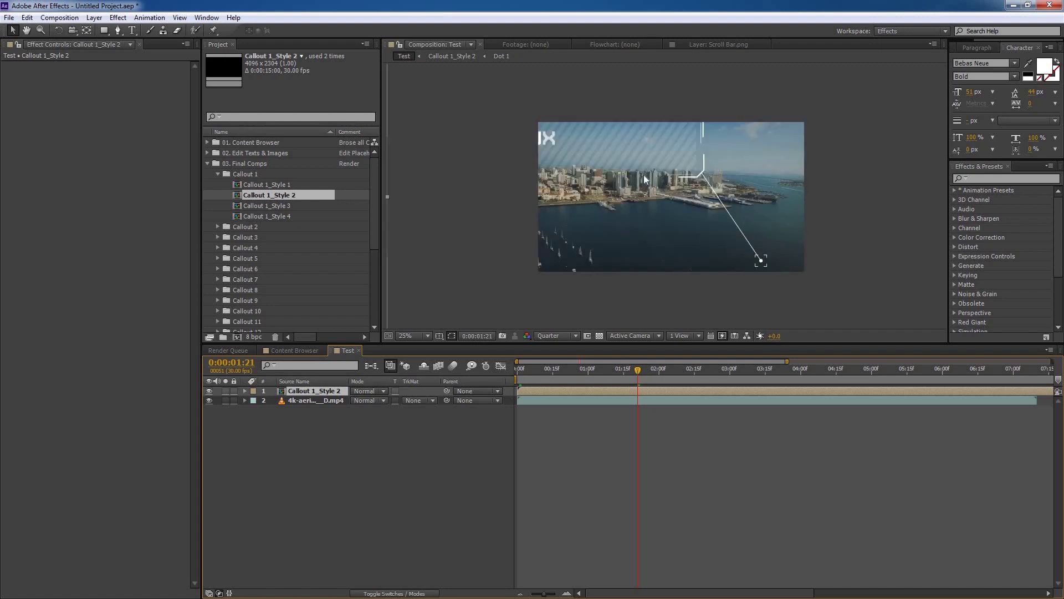
key(comma)
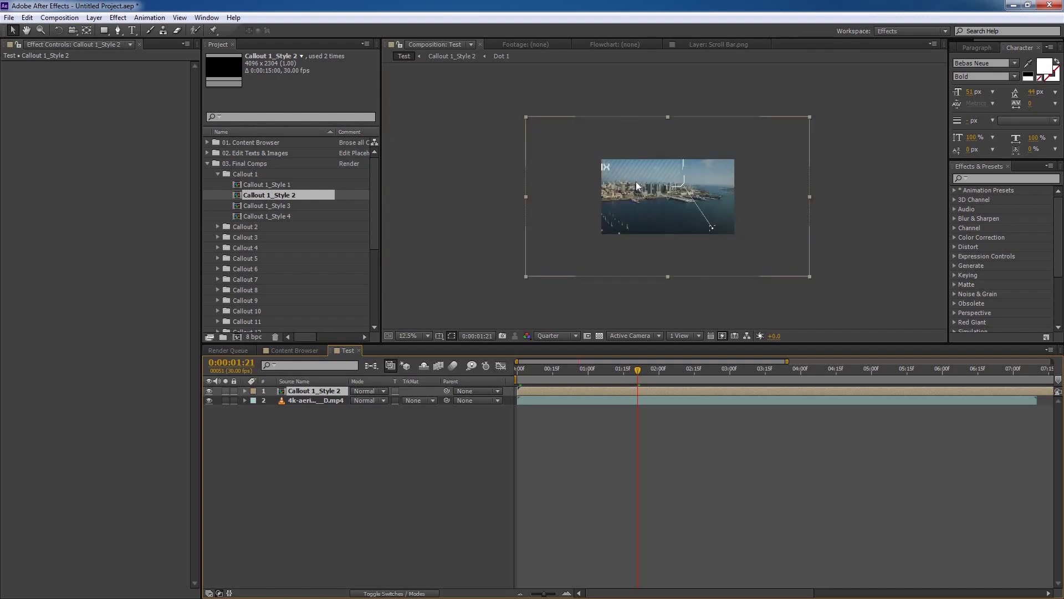
Fit the Callout 1_Style 2 layer to the size of the Test composition.
right_click(637, 181)
mouse_move(685, 230)
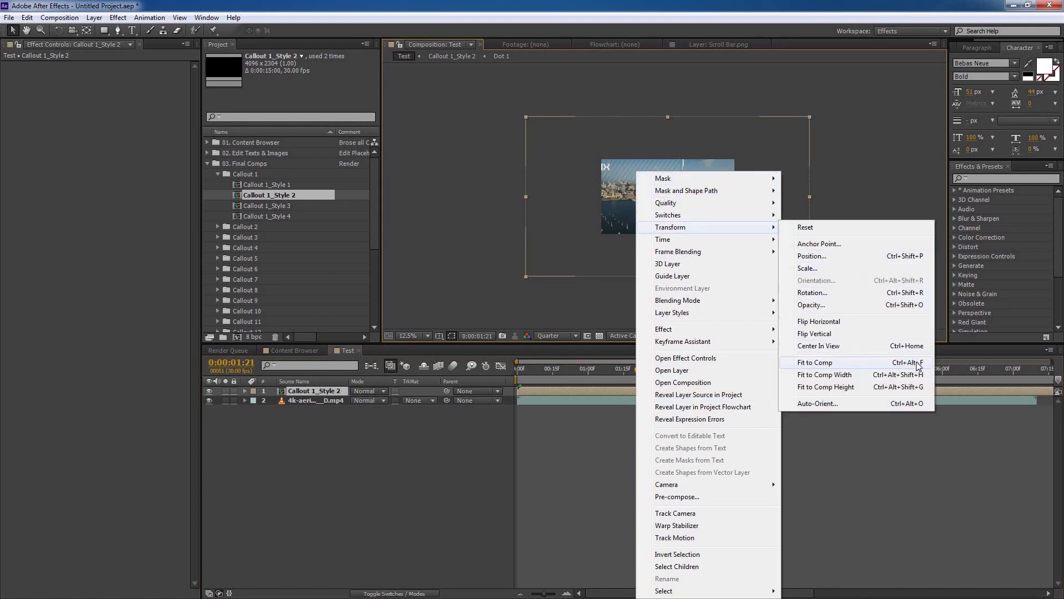
click(644, 170)
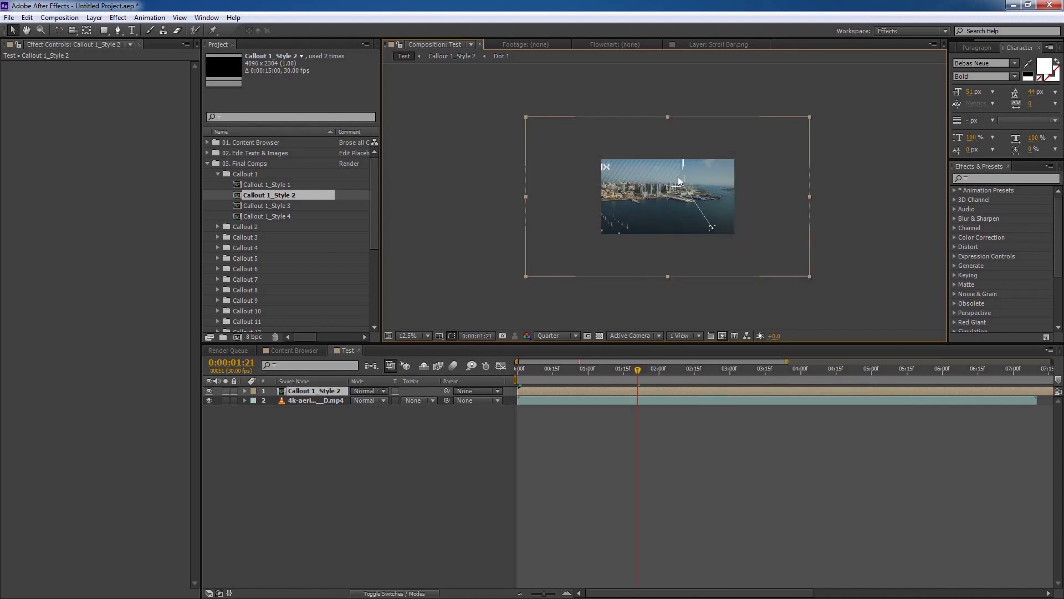
scroll(685, 208, up, 2)
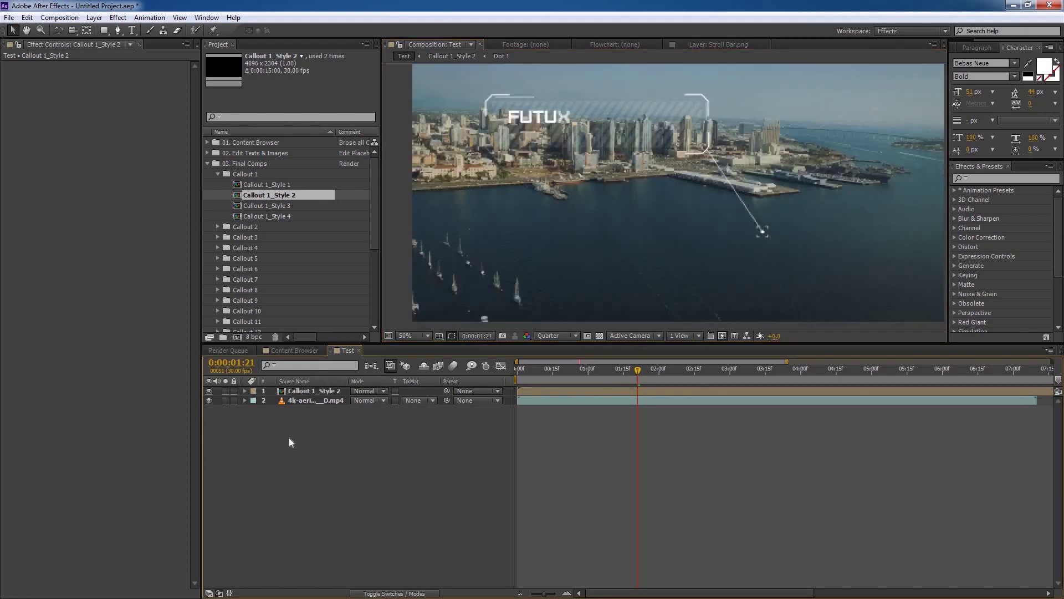
Copy the aerial clip from Test into the Callout 1_Style 2 composition and place it beneath all the other layers.
click(326, 404)
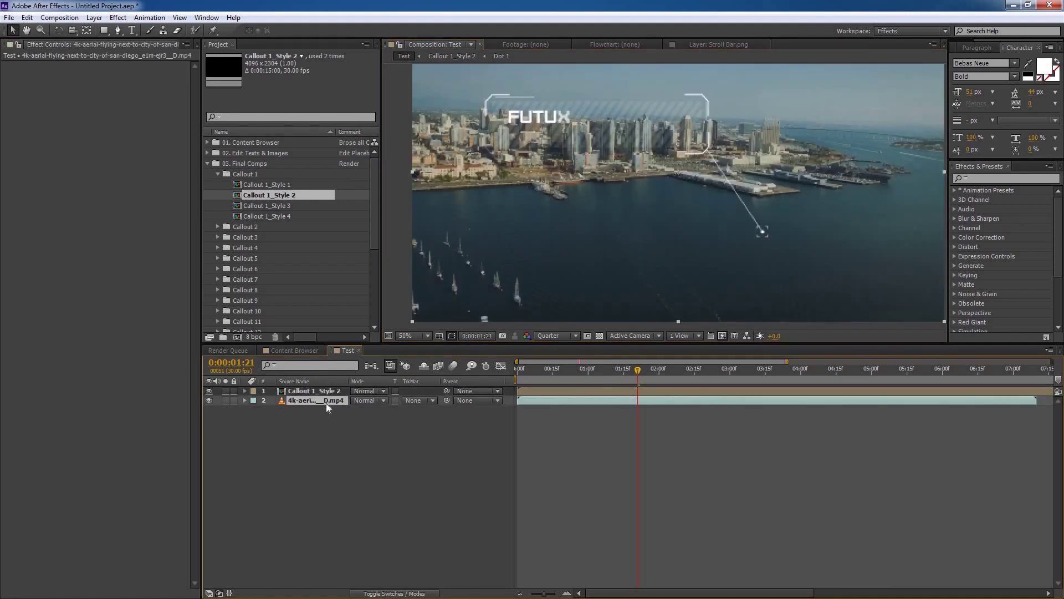
click(317, 391)
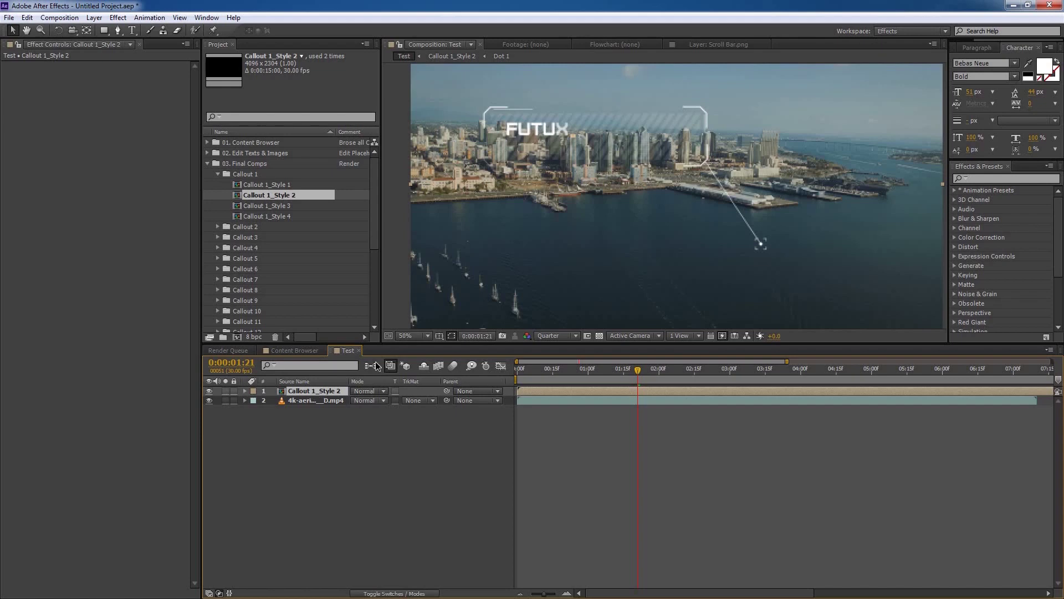
double_click(314, 391)
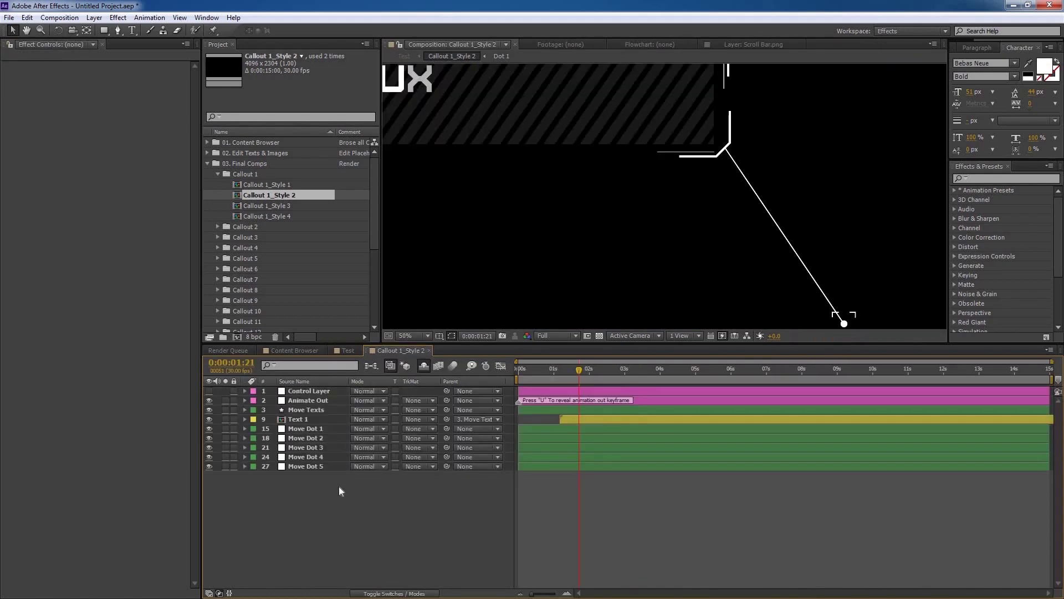
key(ctrl+v)
scroll(554, 207, down, 1)
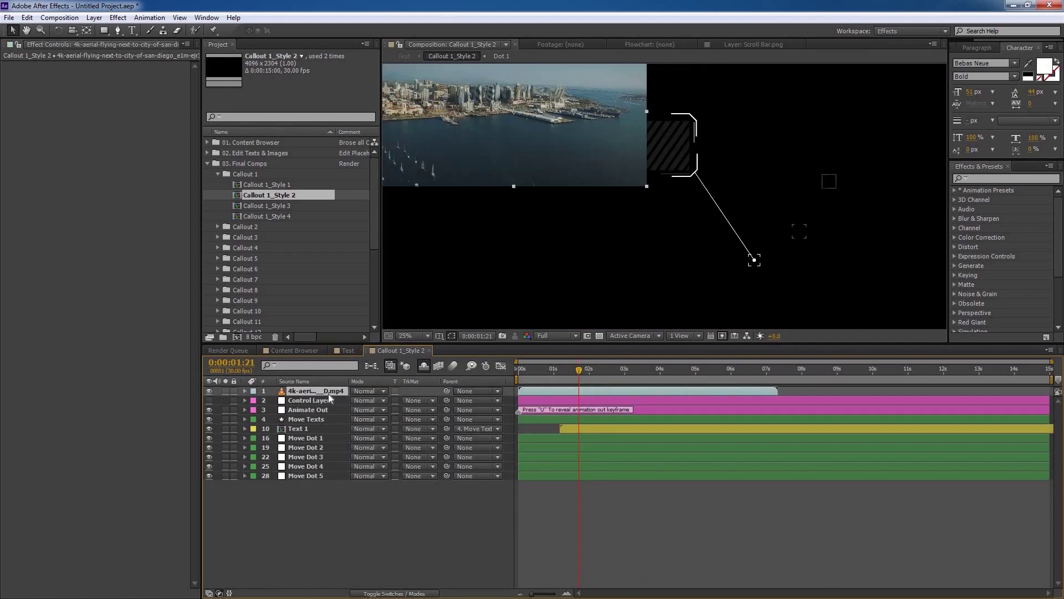
drag(324, 391, 319, 534)
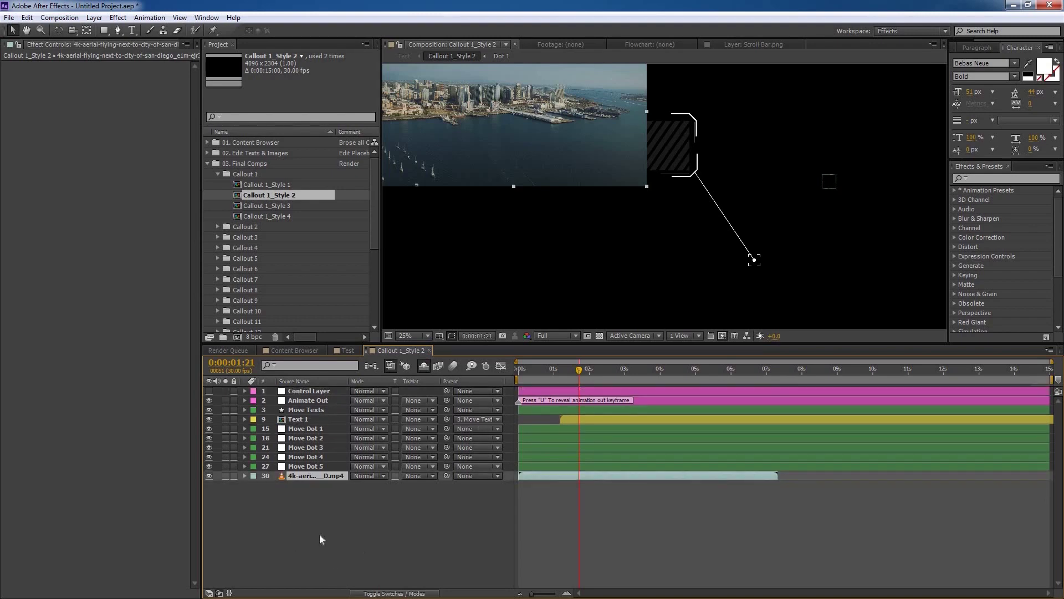
Fit the aerial clip to the size of the Callout 1_Style 2 composition.
scroll(567, 223, down, 1)
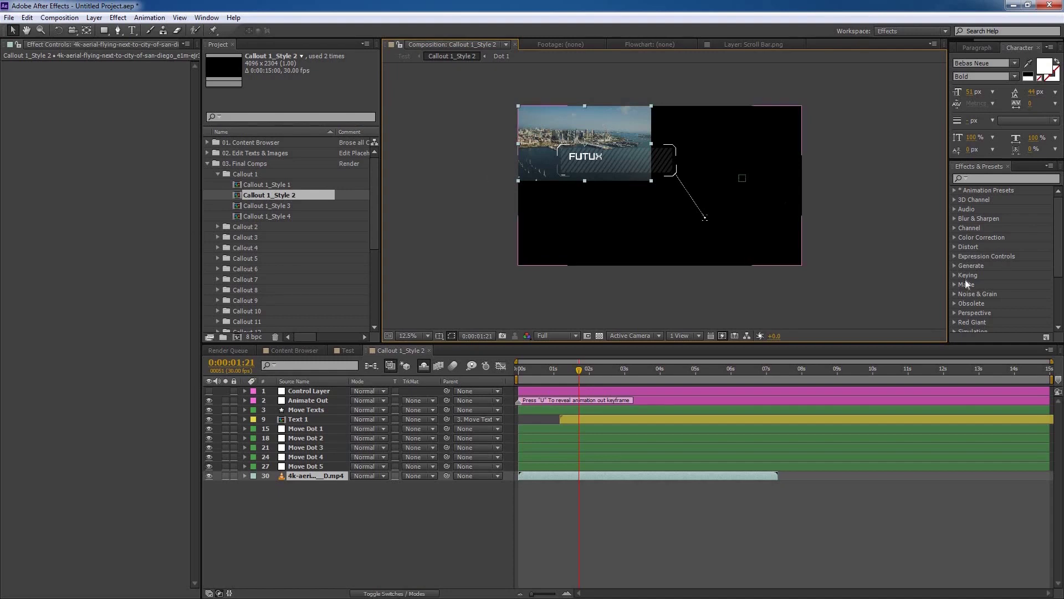
scroll(701, 171, up, 1)
scroll(717, 167, down, 1)
drag(701, 171, 666, 155)
right_click(541, 125)
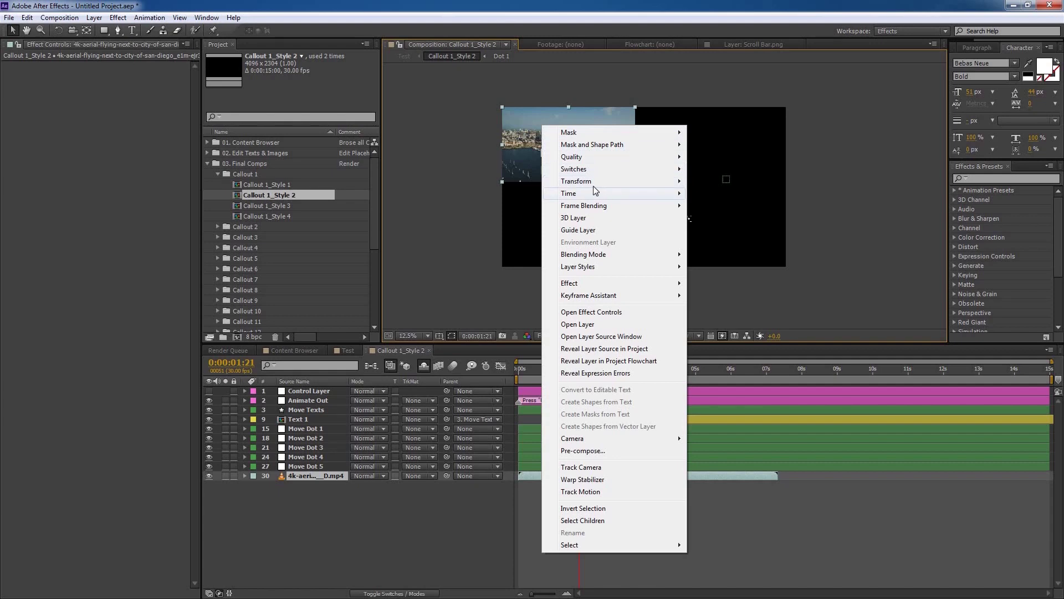
mouse_move(660, 197)
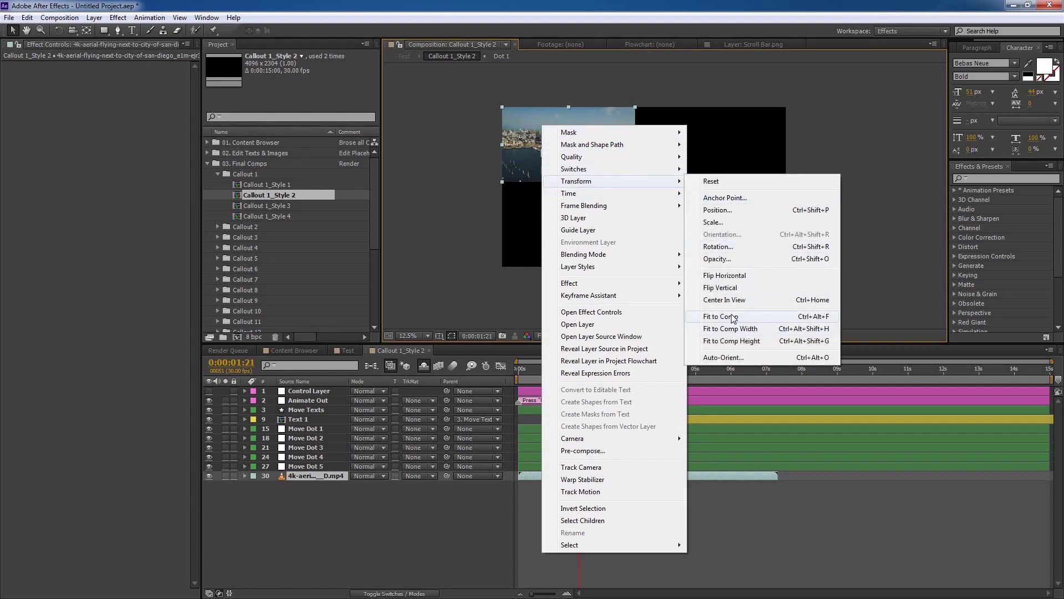
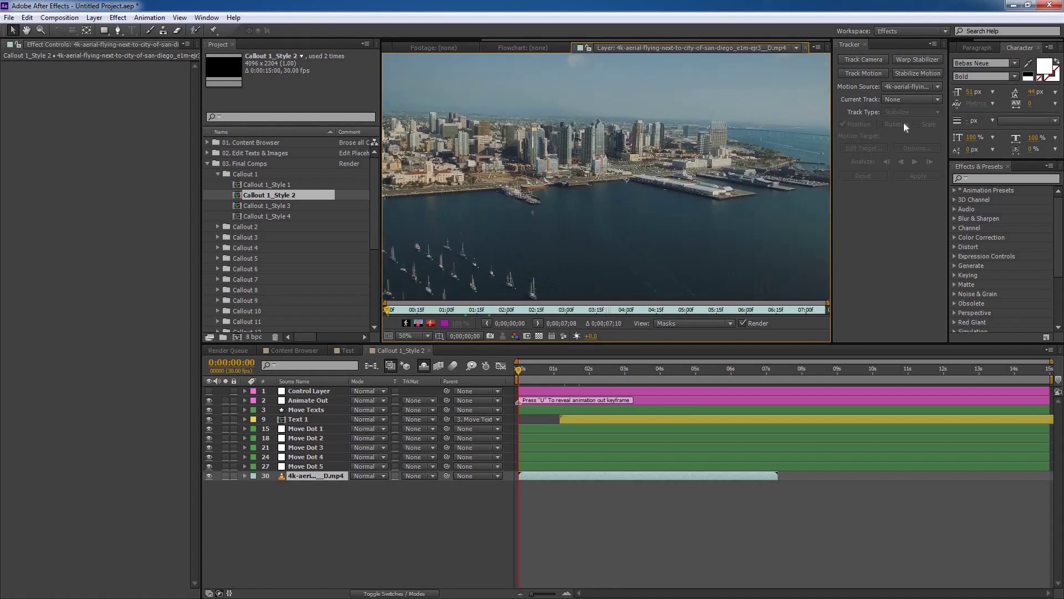
Start a motion track on the aerial clip and place Track Point 1 on the top of a high-rise tower in the skyline.
click(862, 75)
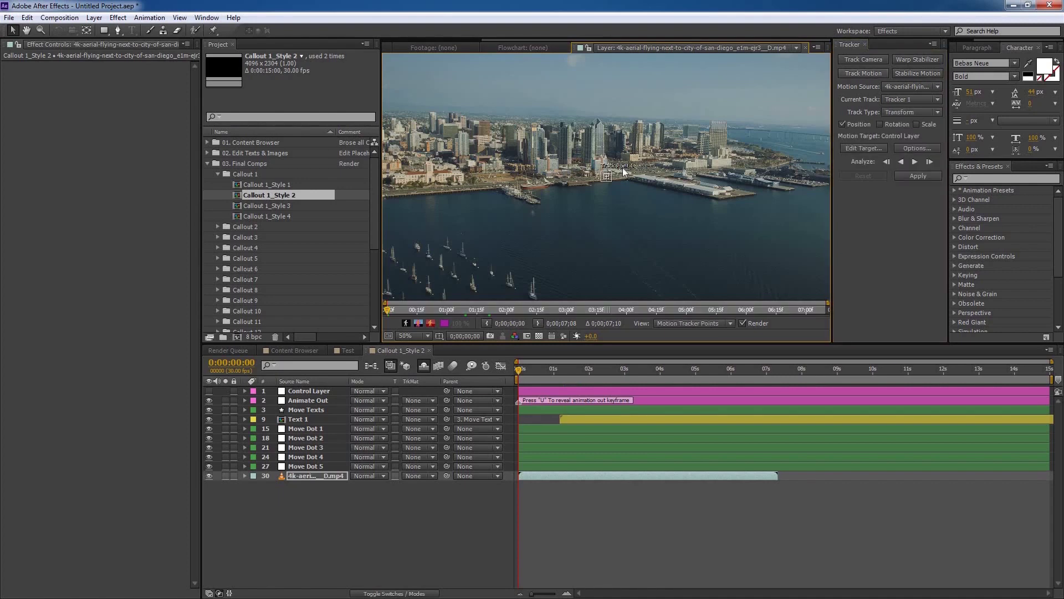
scroll(615, 177, up, 2)
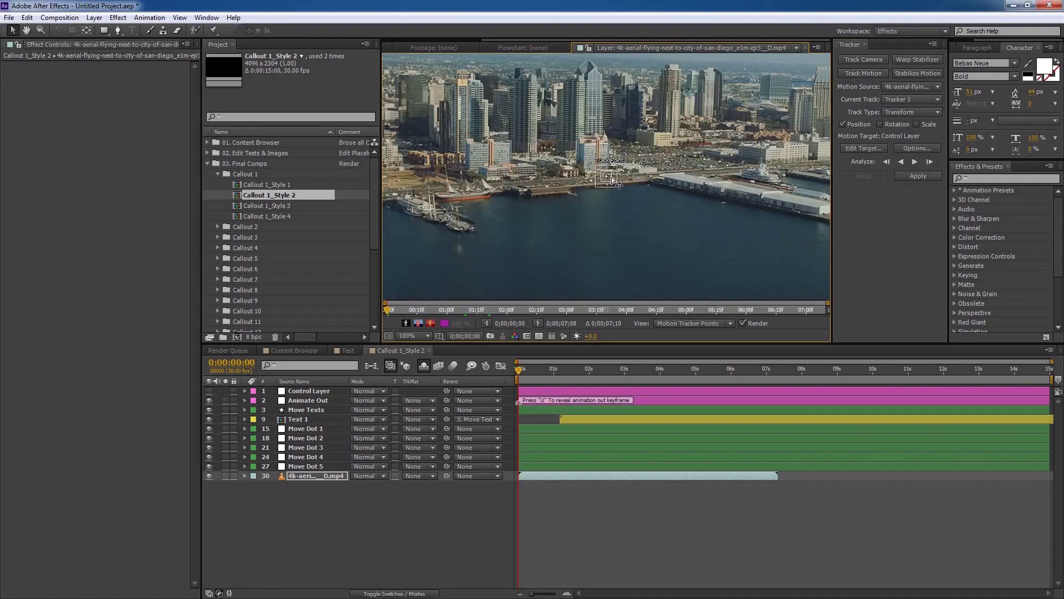
scroll(612, 179, down, 2)
scroll(612, 179, up, 4)
scroll(610, 179, down, 2)
drag(611, 188, 652, 167)
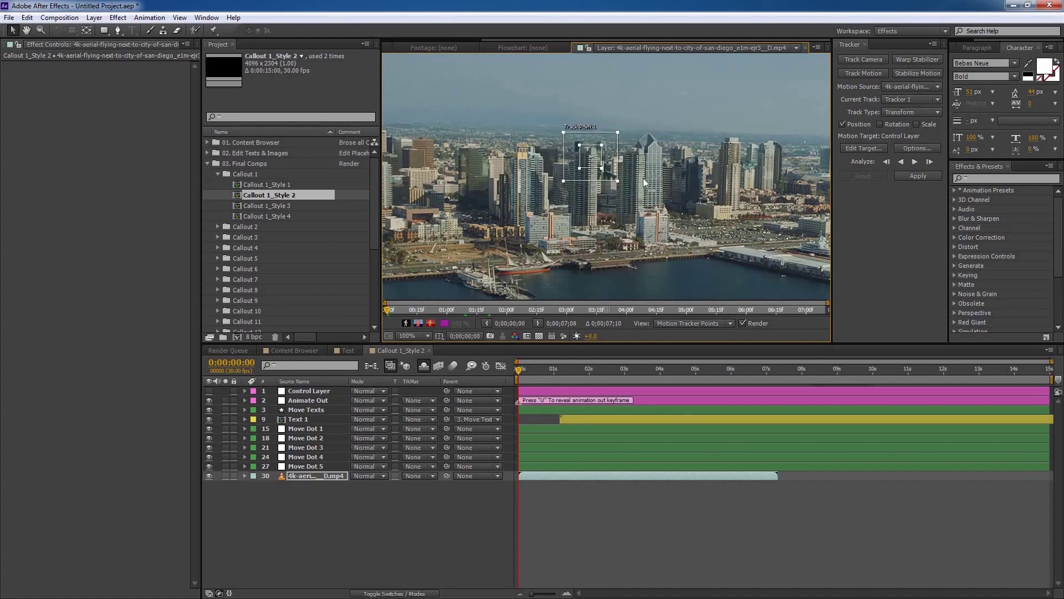
scroll(640, 176, down, 1)
scroll(640, 173, up, 1)
scroll(610, 178, up, 4)
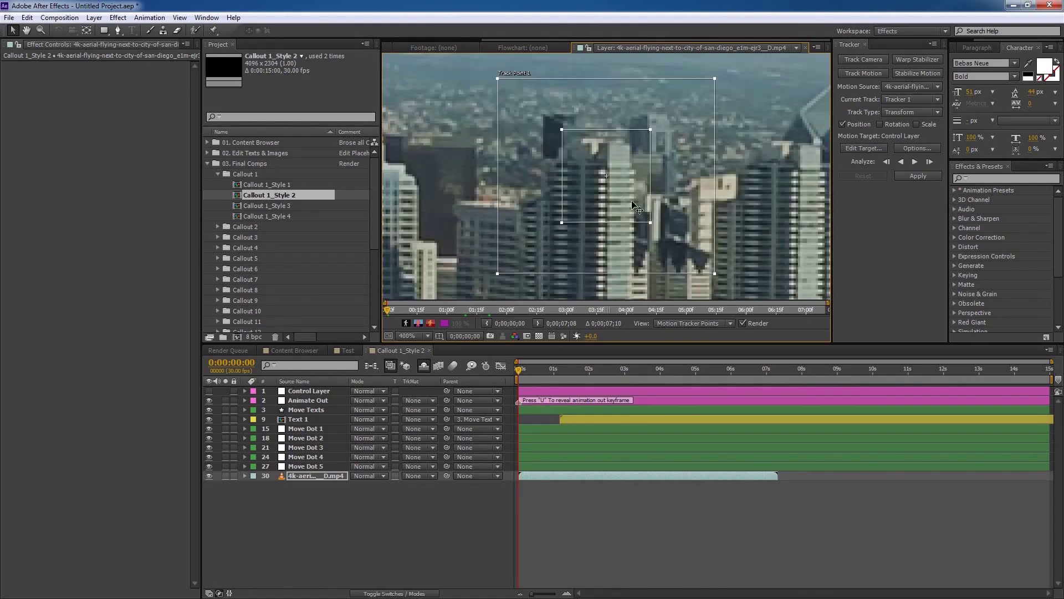
scroll(643, 188, down, 2)
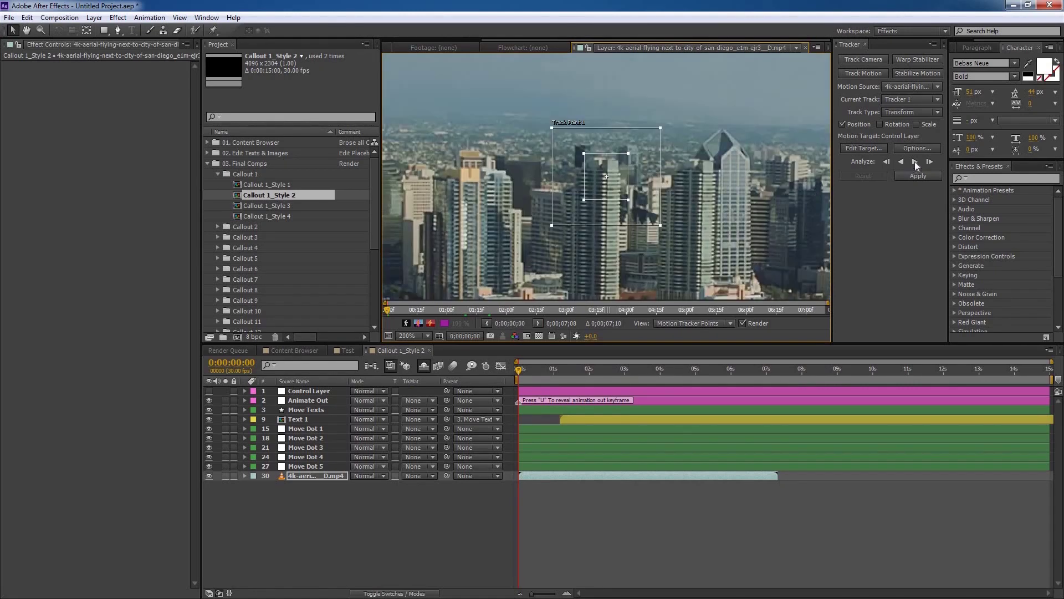
Analyze the track forward through the aerial clip and scrub the timeline to check how it follows the tower.
click(915, 162)
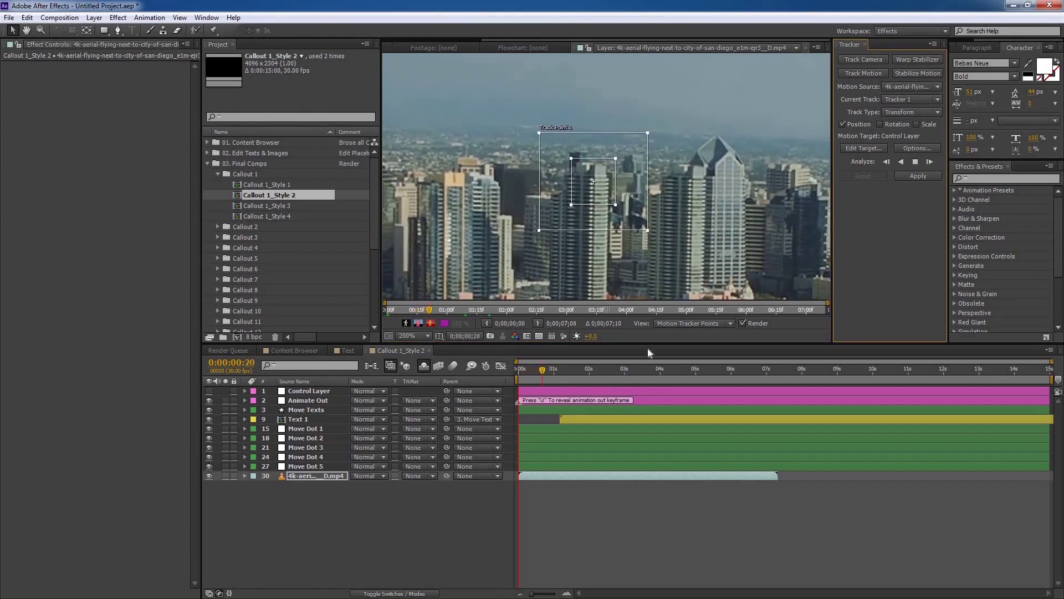
click(916, 162)
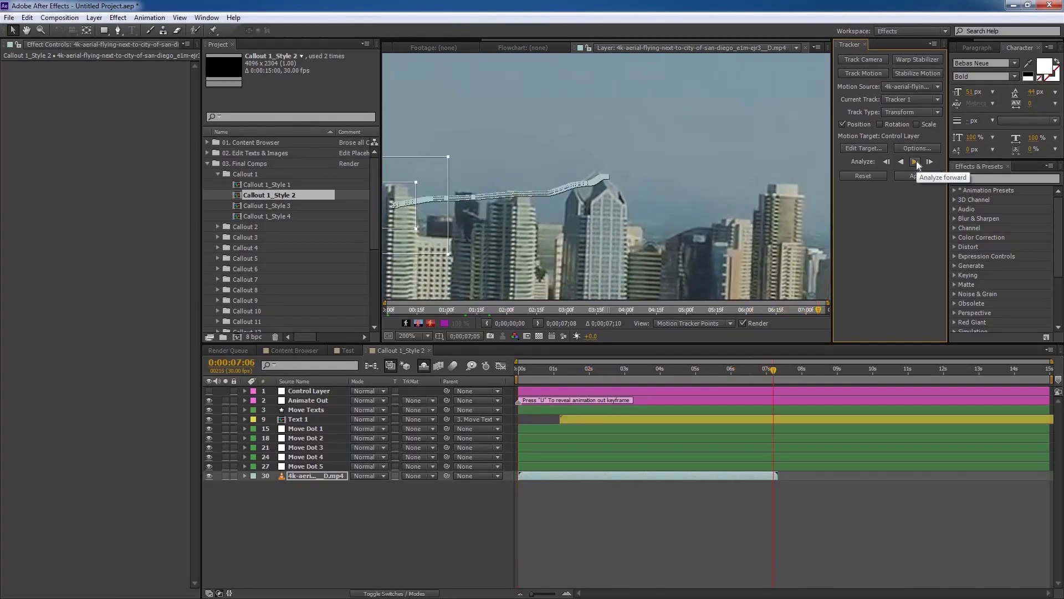
drag(749, 371, 537, 387)
drag(600, 394, 606, 391)
scroll(633, 210, down, 1)
drag(633, 210, 646, 202)
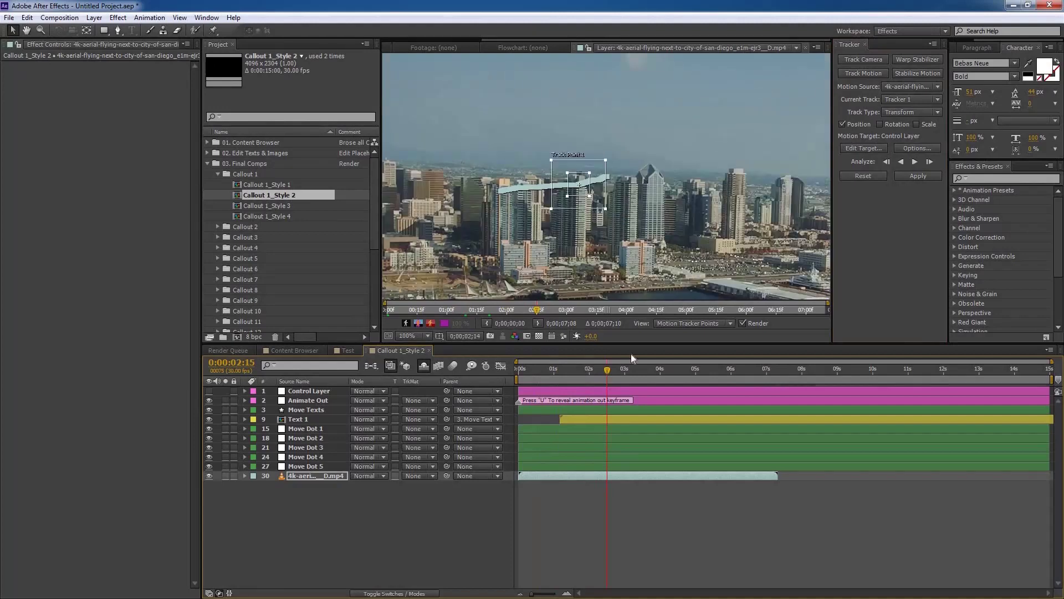
mouse_move(605, 369)
mouse_down()
mouse_move(570, 378)
mouse_move(694, 371)
mouse_move(581, 370)
mouse_move(619, 366)
mouse_up()
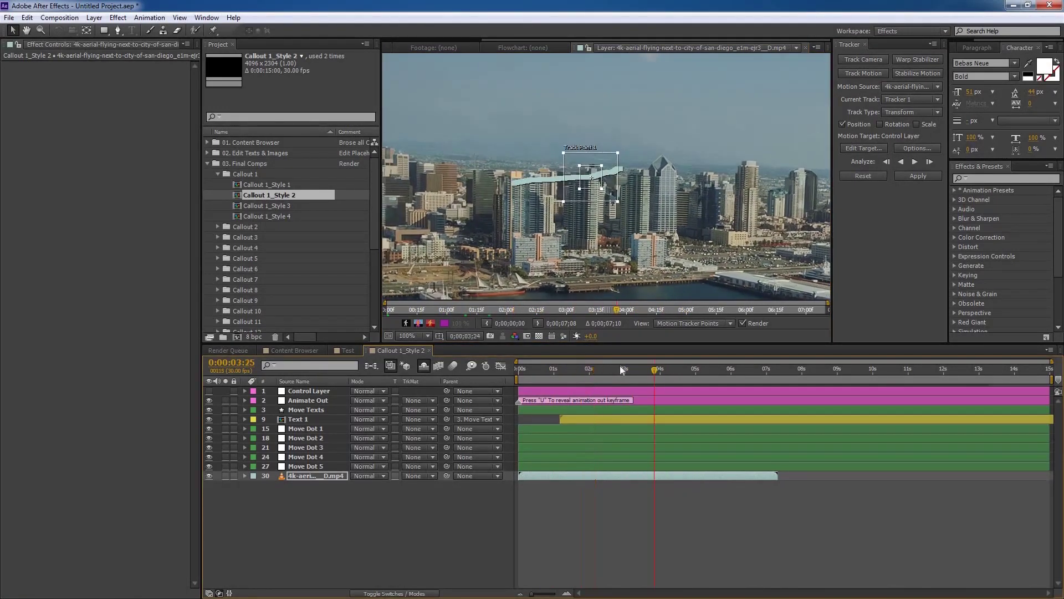
Examine the layers available as the tracker's motion target and dismiss the dialog without changing it.
click(869, 147)
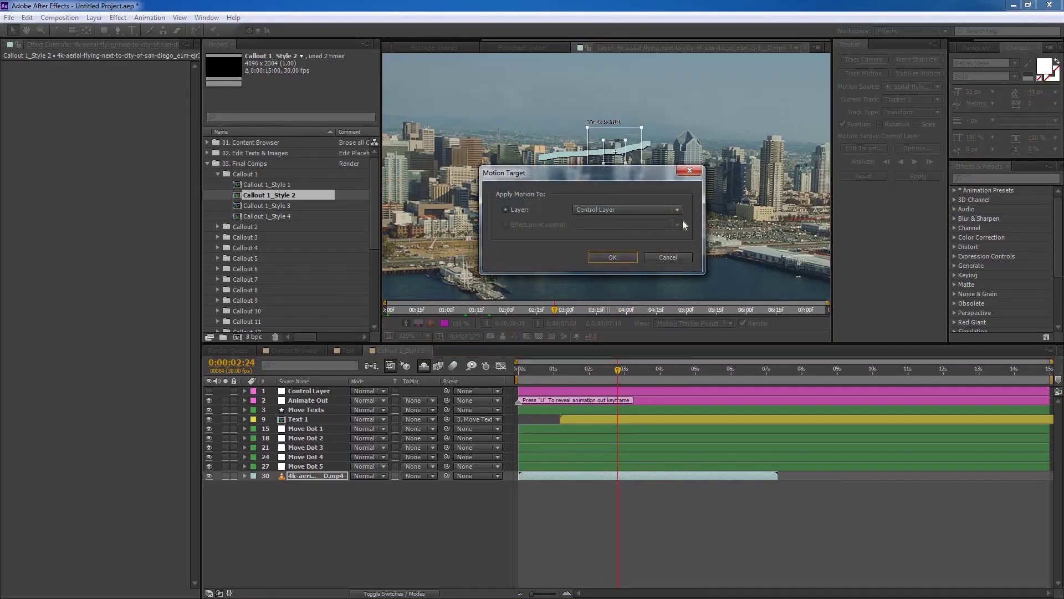
click(646, 212)
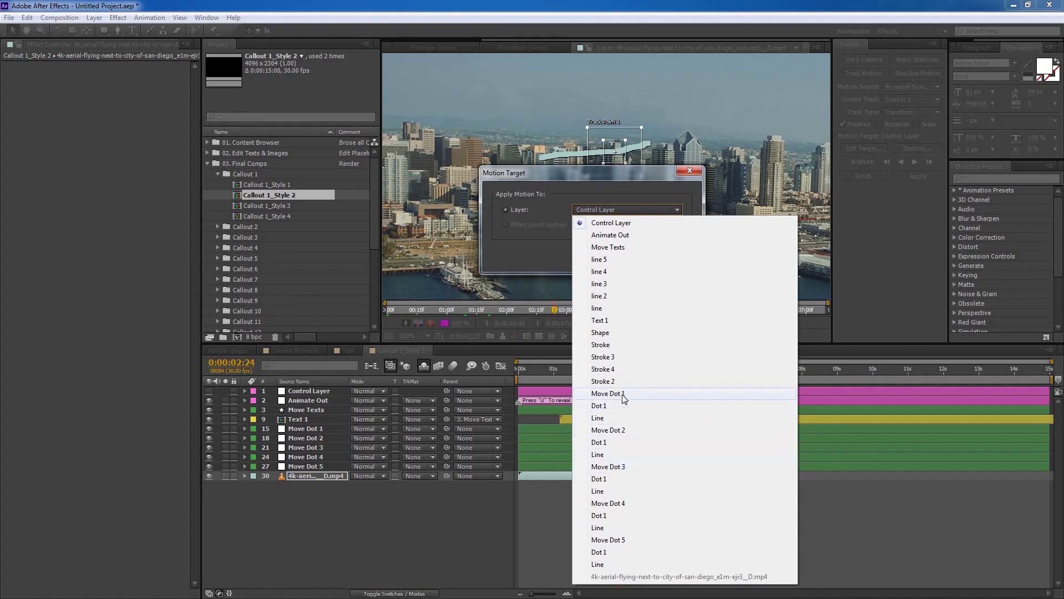
click(584, 208)
click(690, 171)
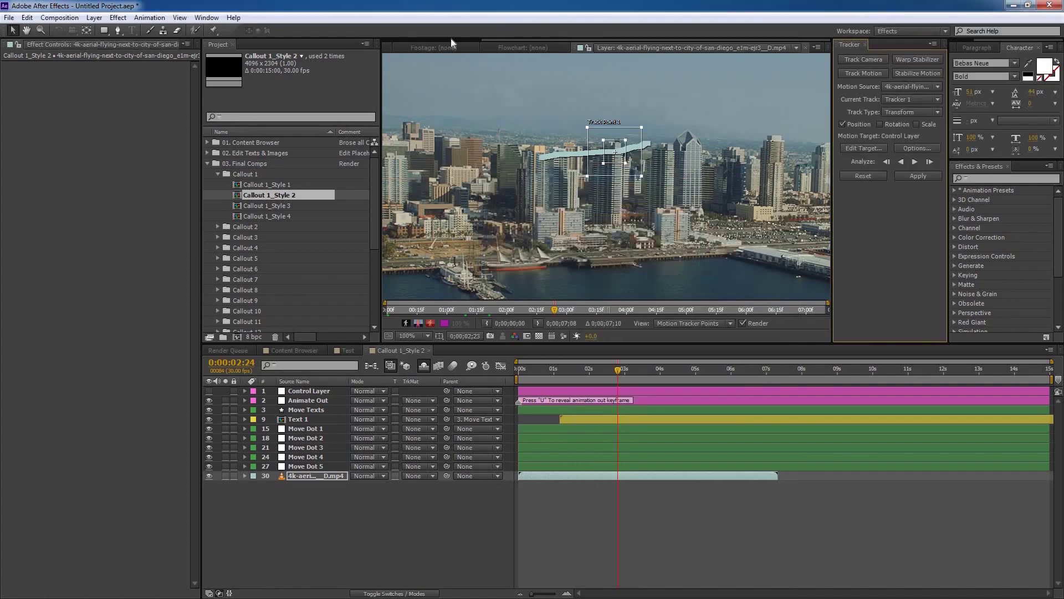
Return to the Callout 1_Style 2 composition view and look closely at the end of the callout's pointer line.
click(435, 47)
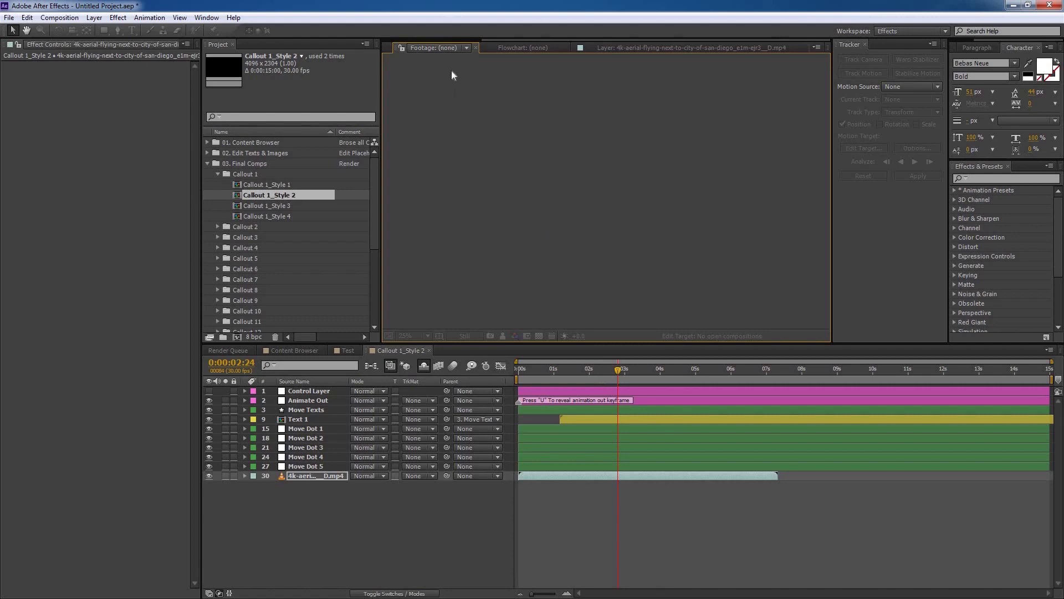
drag(515, 40, 416, 34)
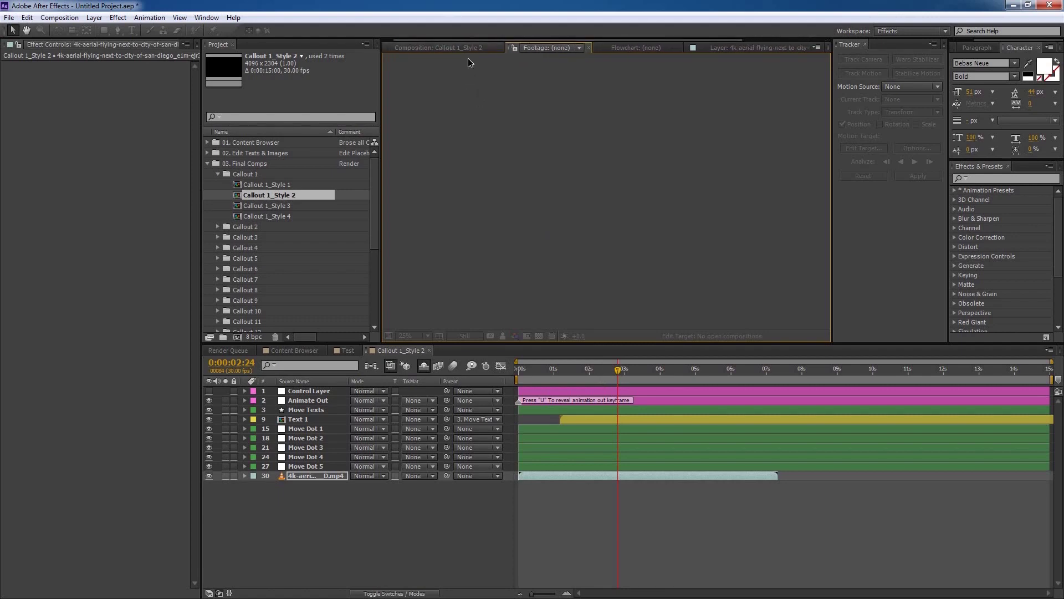
click(467, 49)
scroll(621, 205, up, 2)
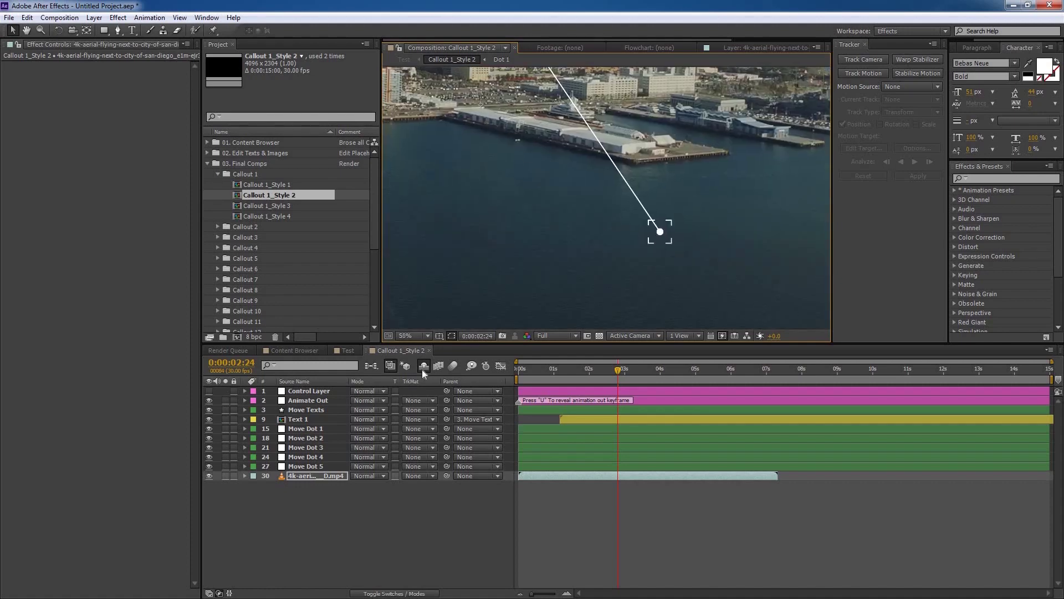
Enable Pointers 2, 3, 4 and 5 in the Control Layer's effects and view all the callout lines together.
click(312, 392)
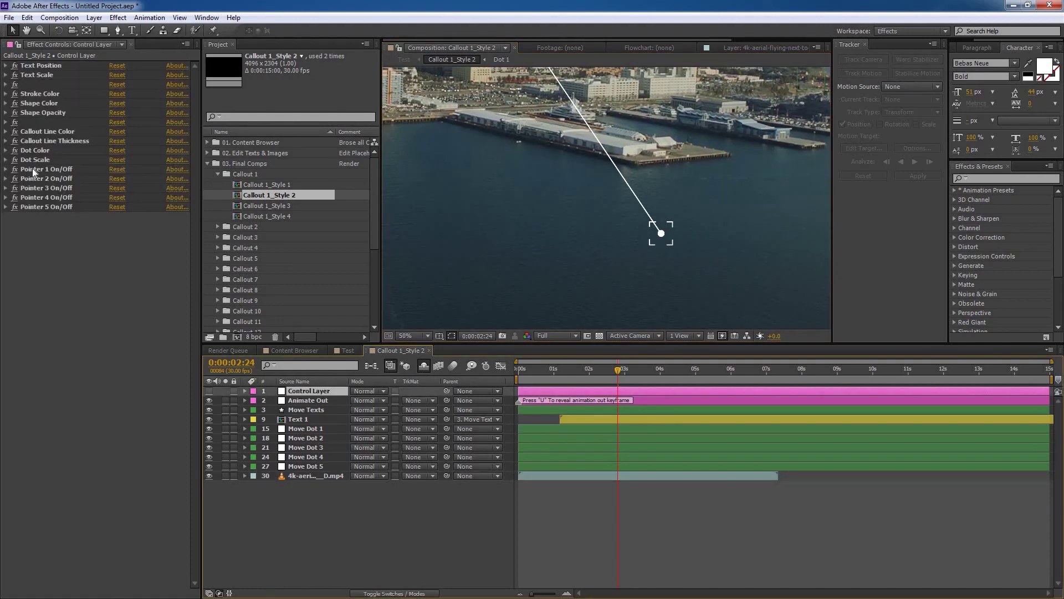
click(36, 168)
shift+click(48, 206)
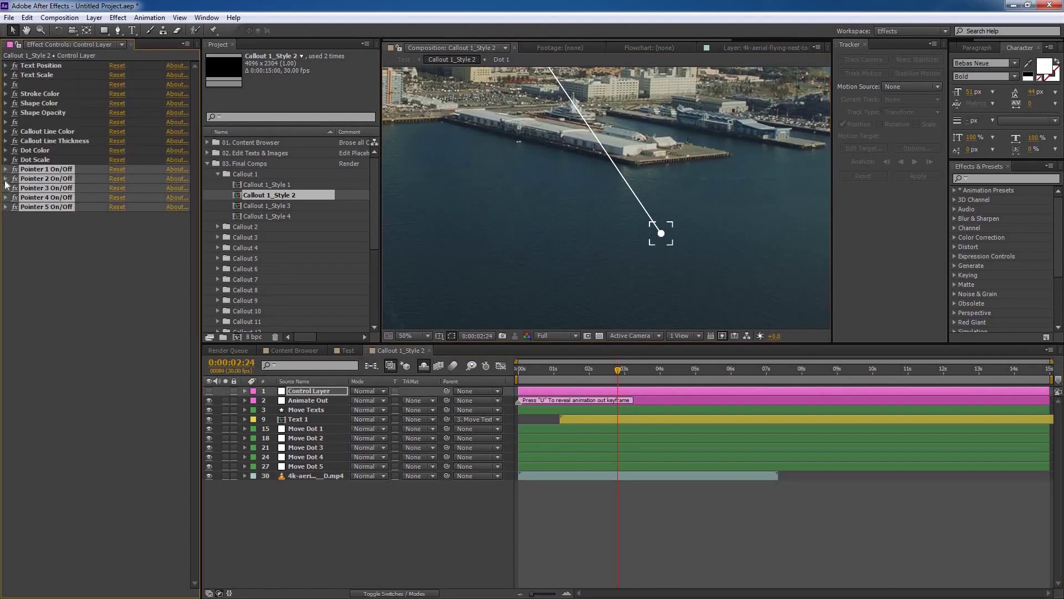
click(6, 179)
click(32, 351)
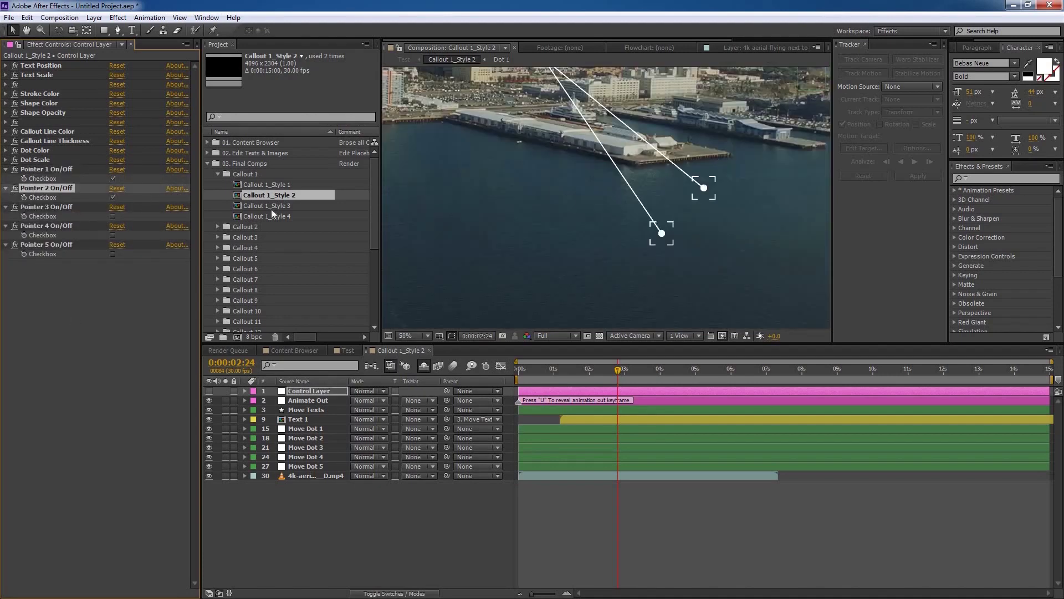
click(113, 217)
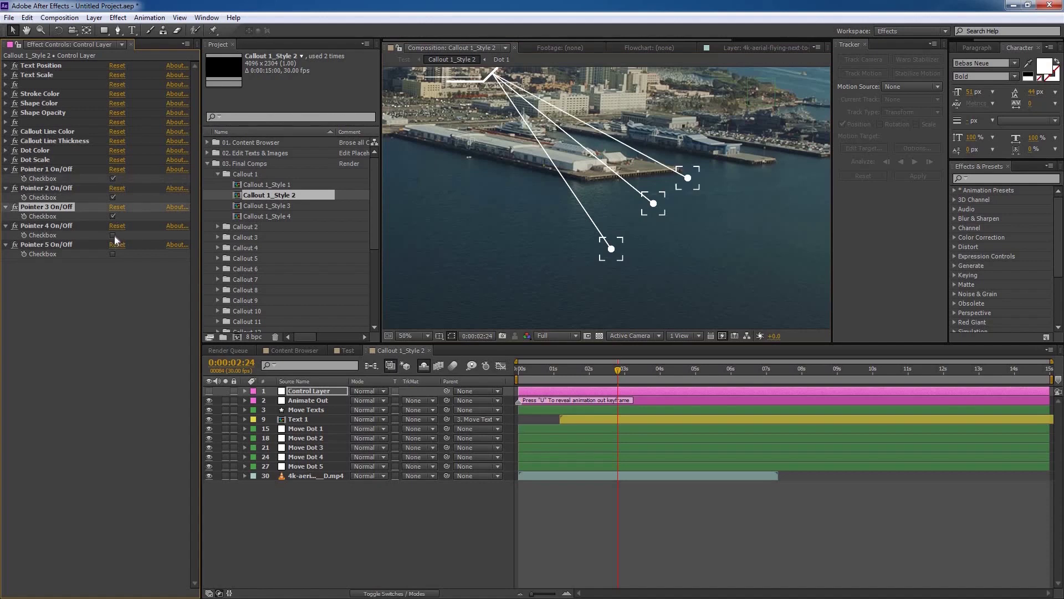
click(113, 235)
click(113, 254)
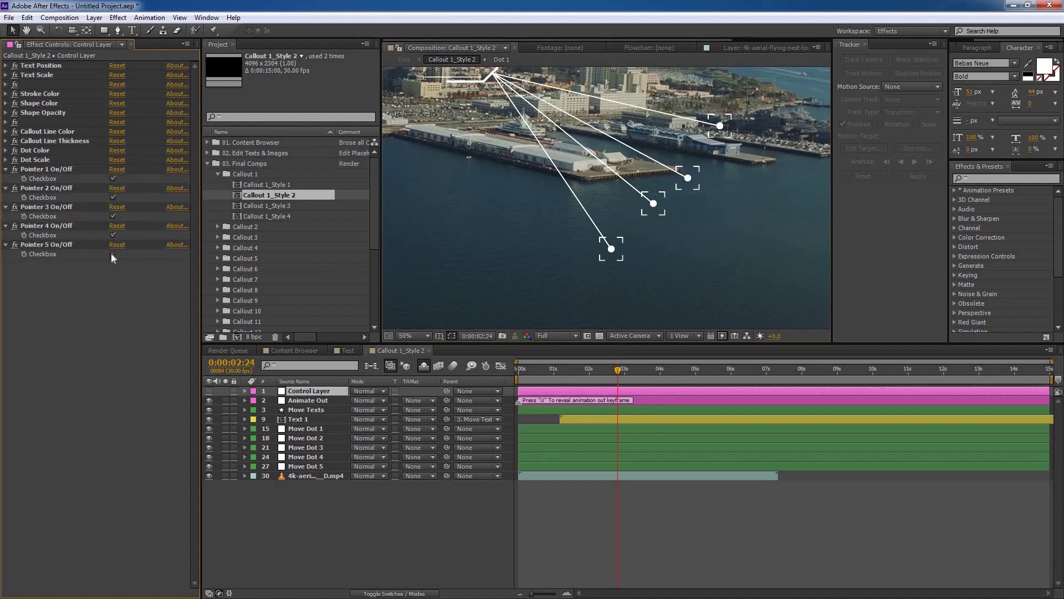
scroll(620, 211, down, 2)
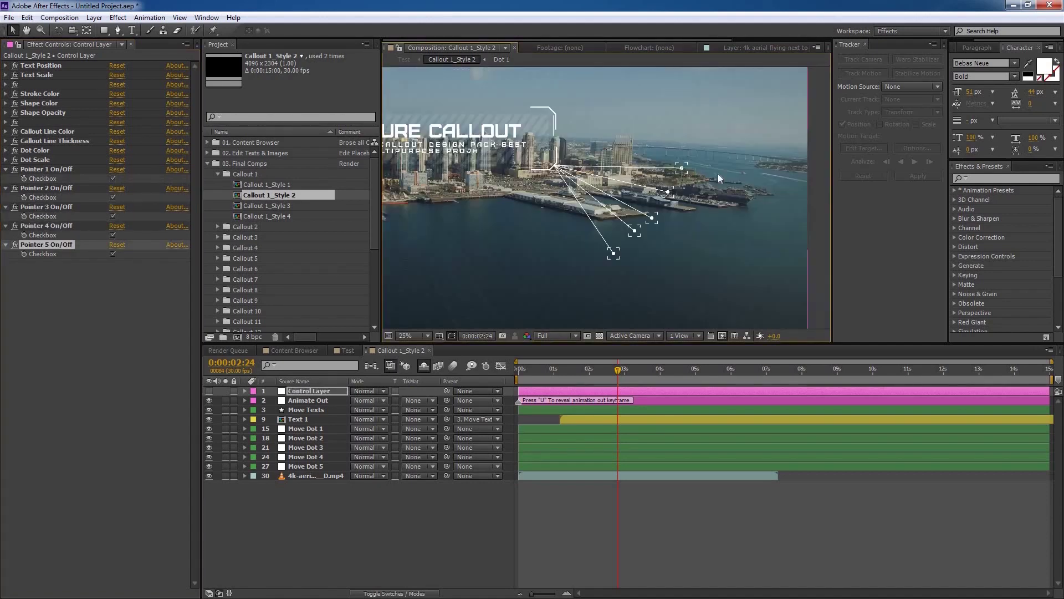
drag(574, 206, 615, 226)
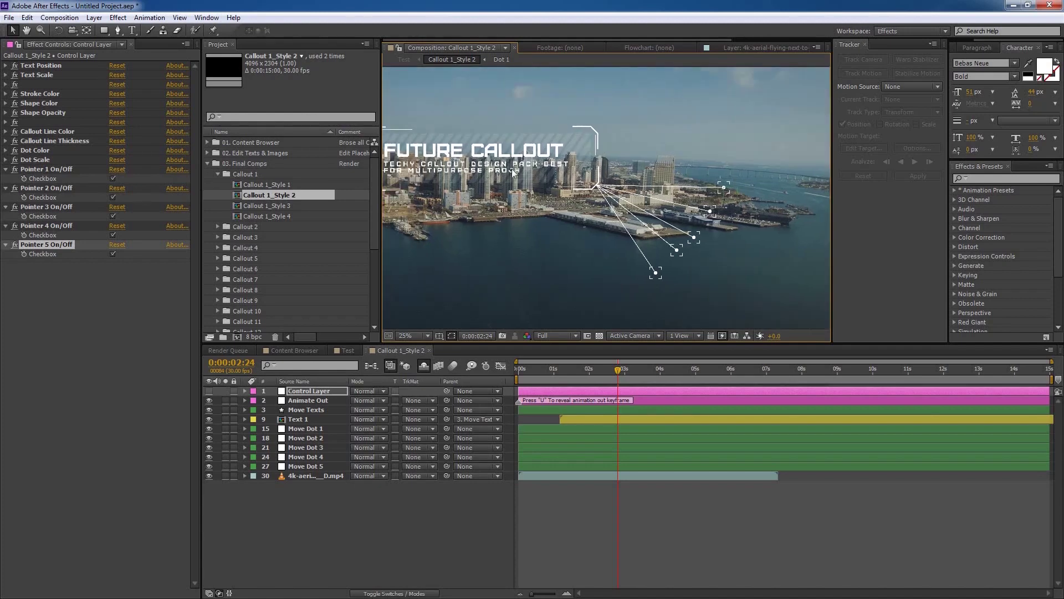
Disable Pointers 5, 4, 3 and 2 on the Control Layer so that only Pointer 1 stays on.
click(113, 254)
click(113, 235)
click(113, 216)
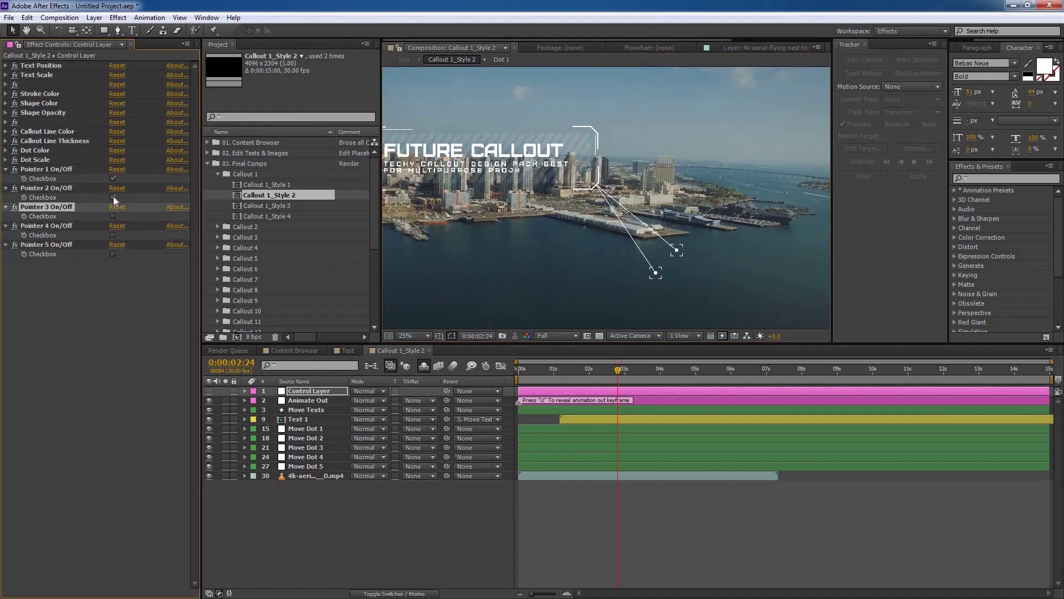
click(113, 197)
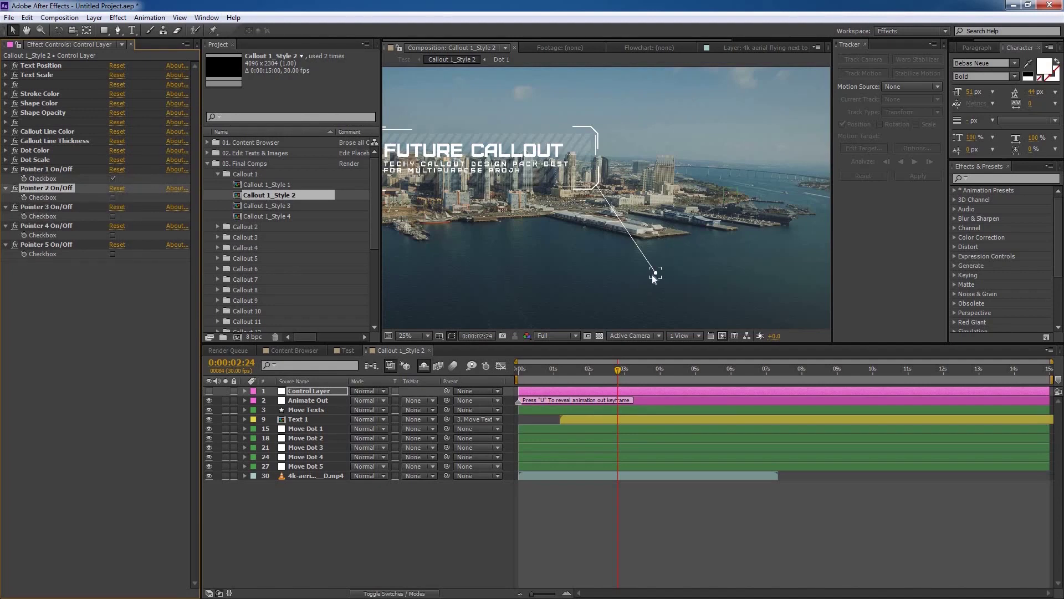
click(113, 197)
click(113, 197)
Set the aerial clip's tracker motion target to the Move Dot 1 layer and apply the track in X and Y.
click(746, 46)
scroll(628, 193, up, 2)
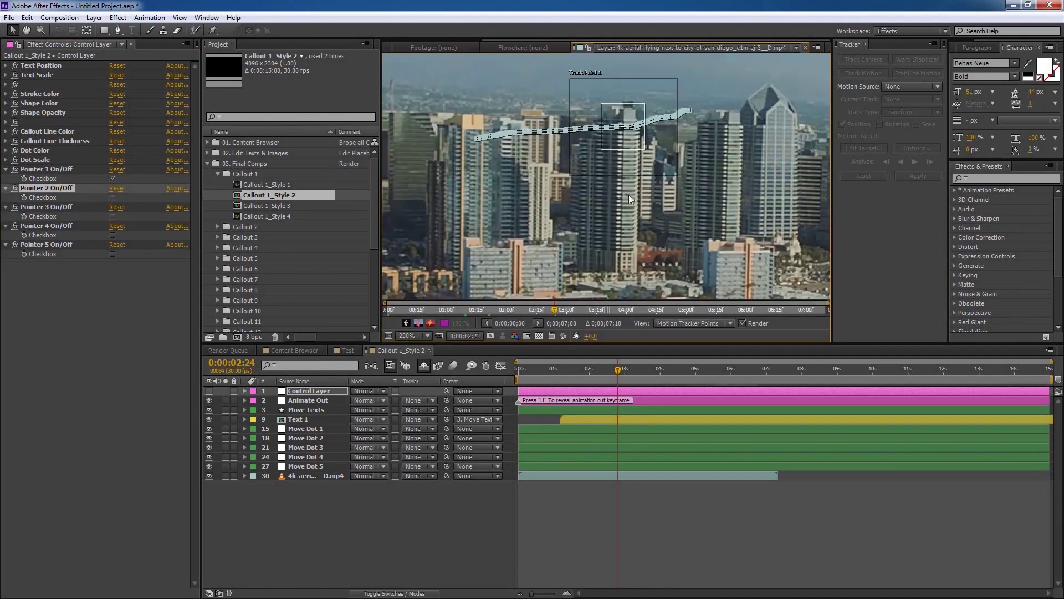
click(593, 472)
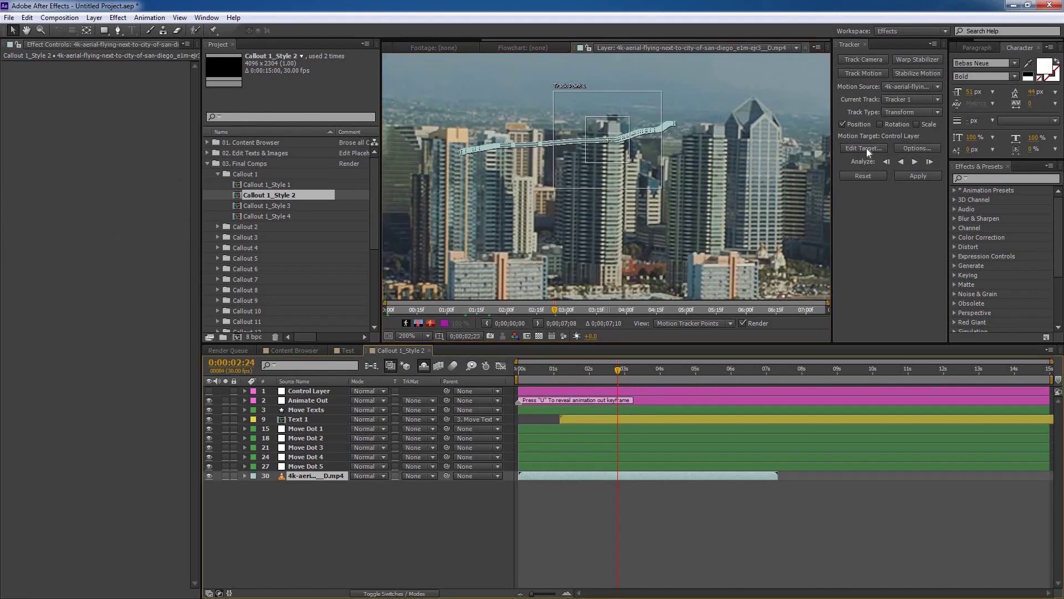
click(861, 148)
click(587, 209)
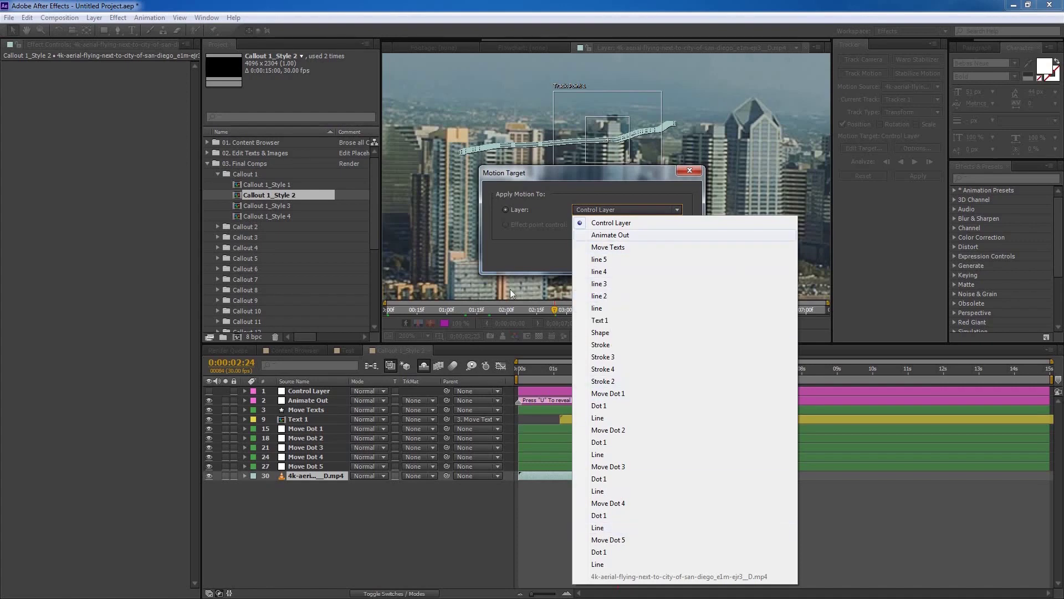
click(607, 394)
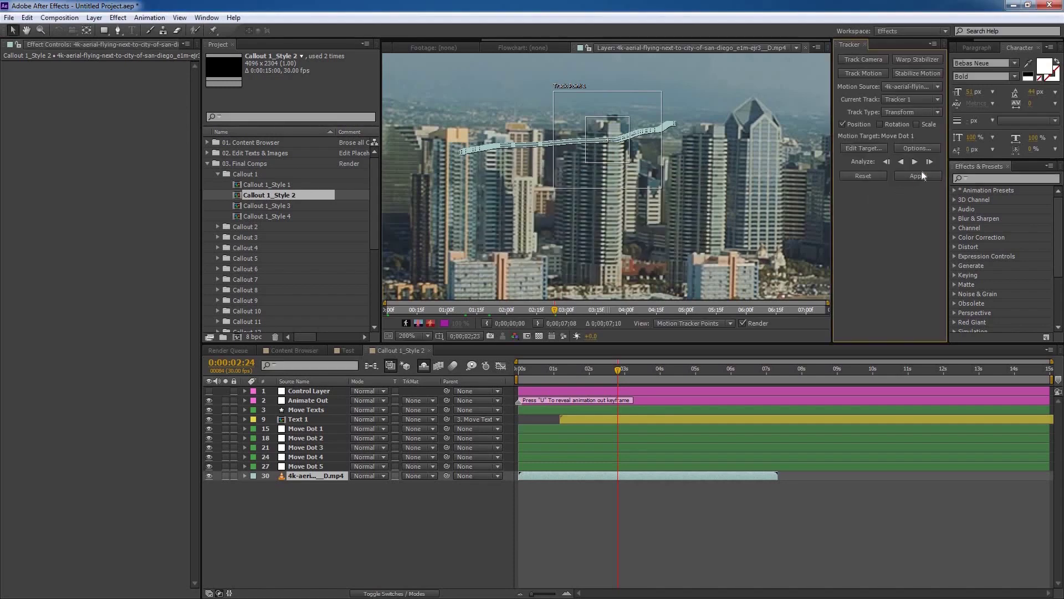
click(920, 175)
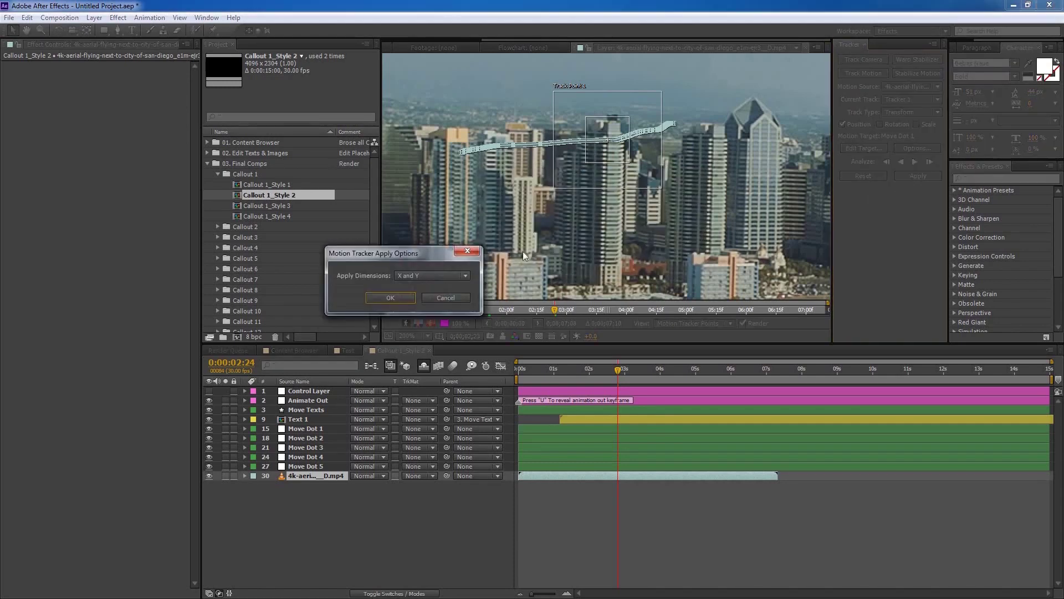
click(413, 297)
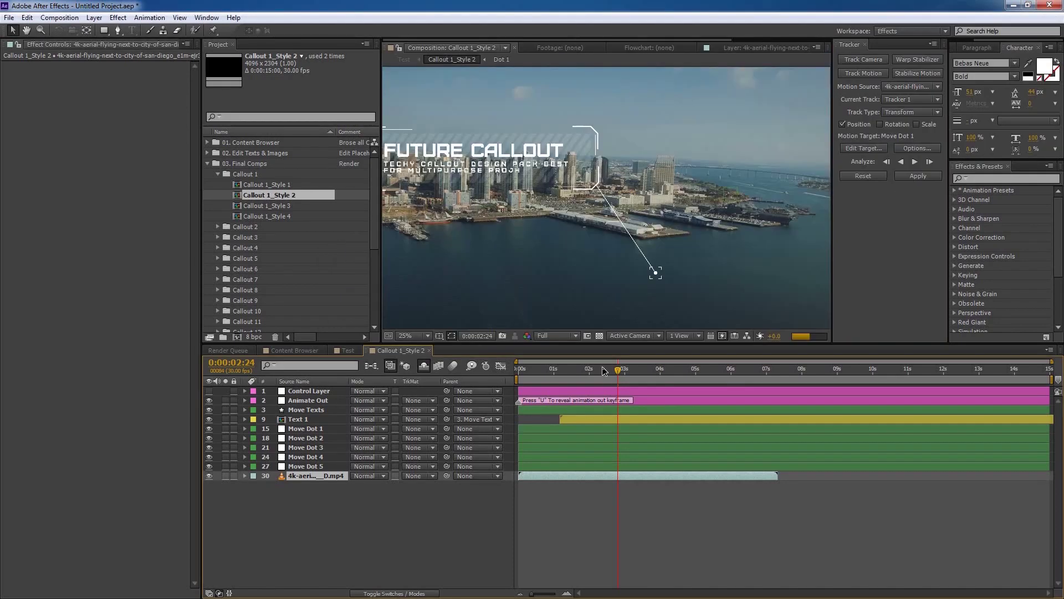
Set the composition preview resolution to Quarter and play the tracked callout from 0:00:00:10 to about two seconds.
scroll(563, 214, down, 1)
drag(563, 215, 590, 216)
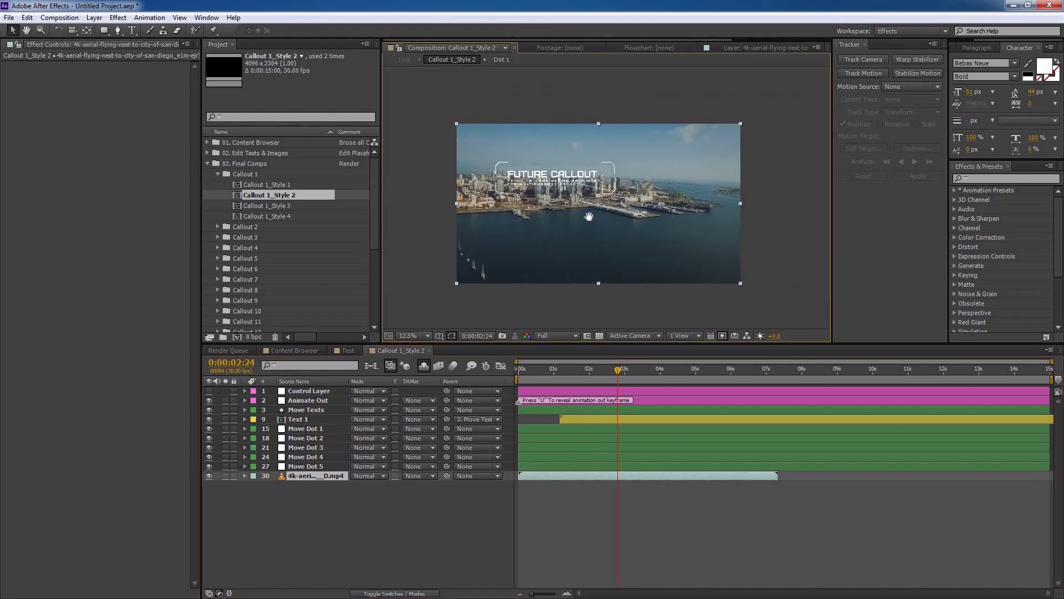
scroll(589, 216, up, 1)
click(553, 335)
click(571, 404)
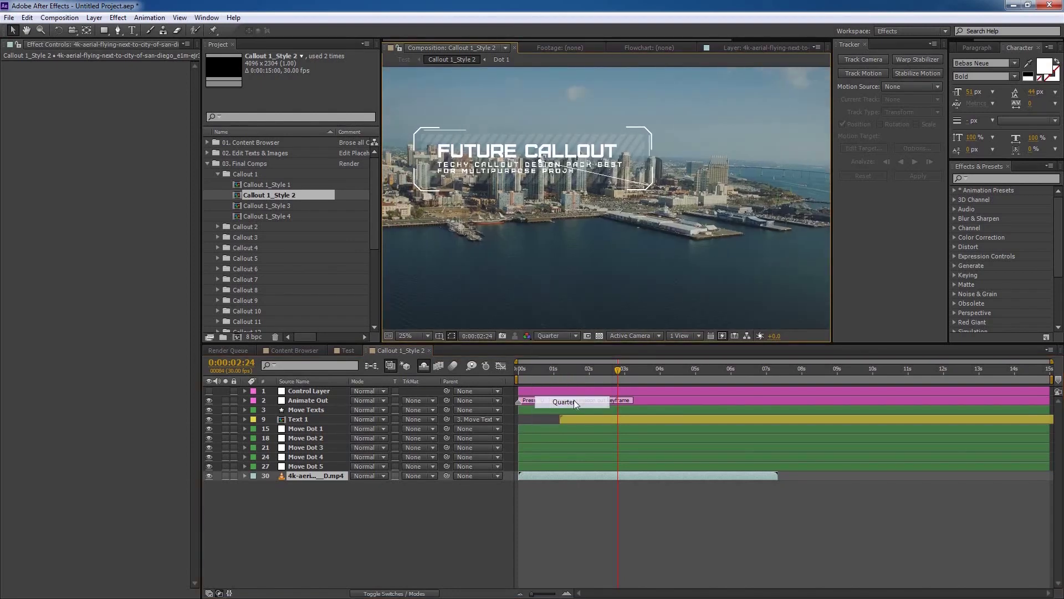
click(529, 377)
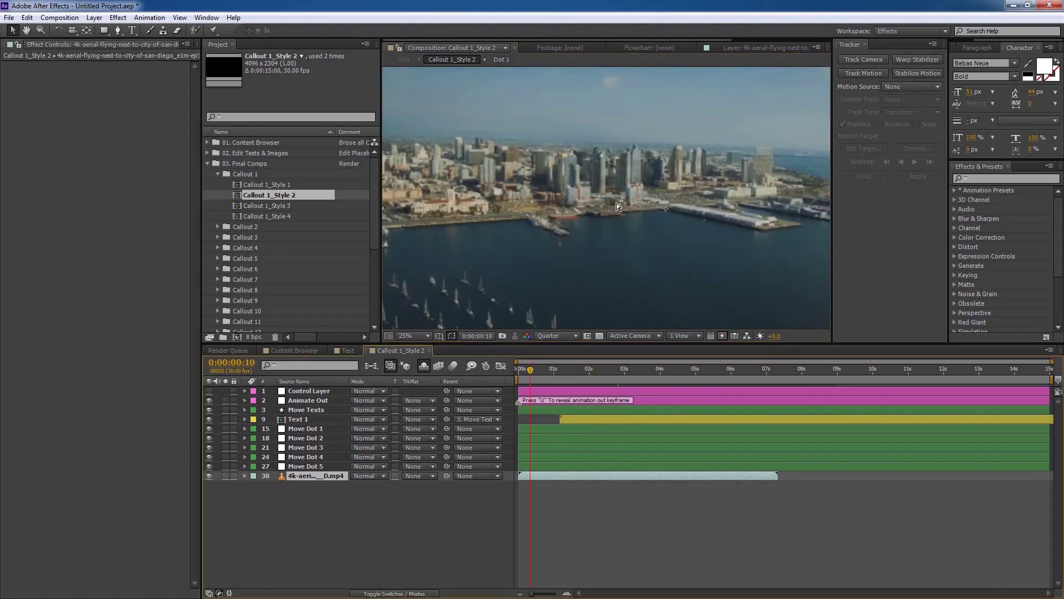
key(space)
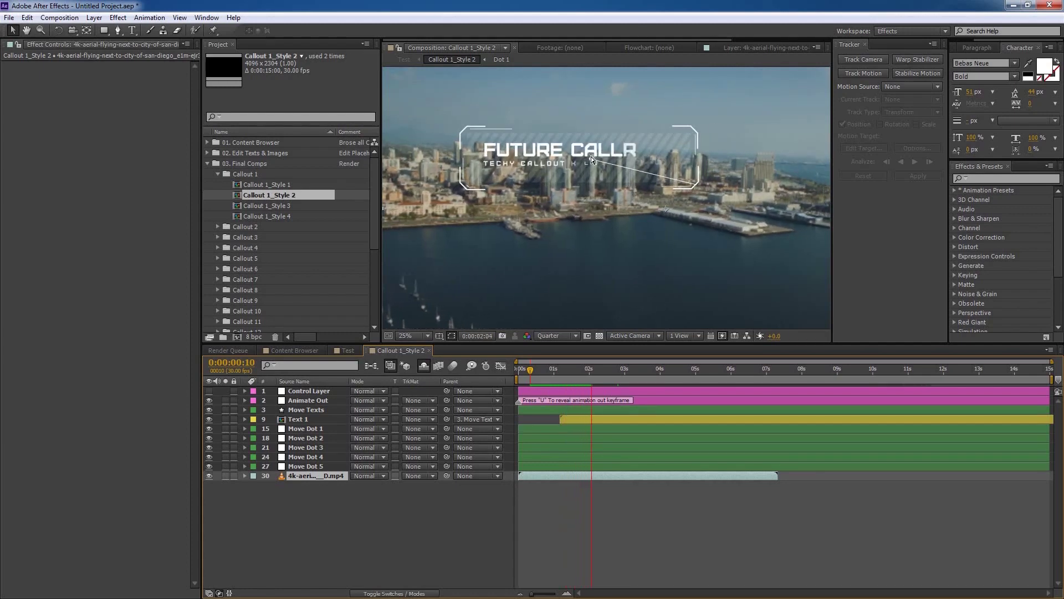
key(space)
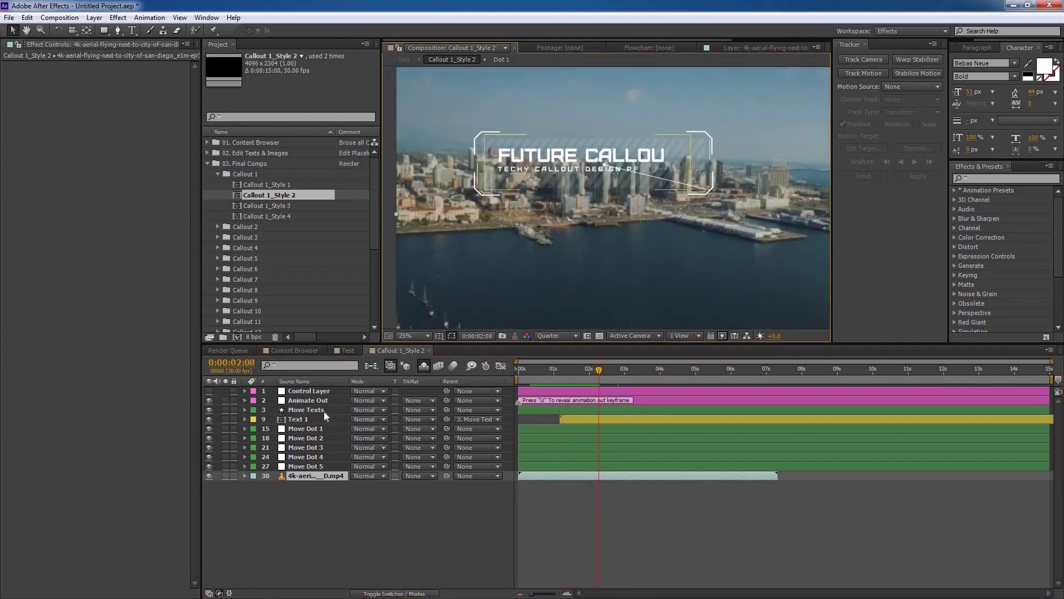
Move the callout box, using the Move Texts layer, up into the sky above the tracked tower.
click(308, 410)
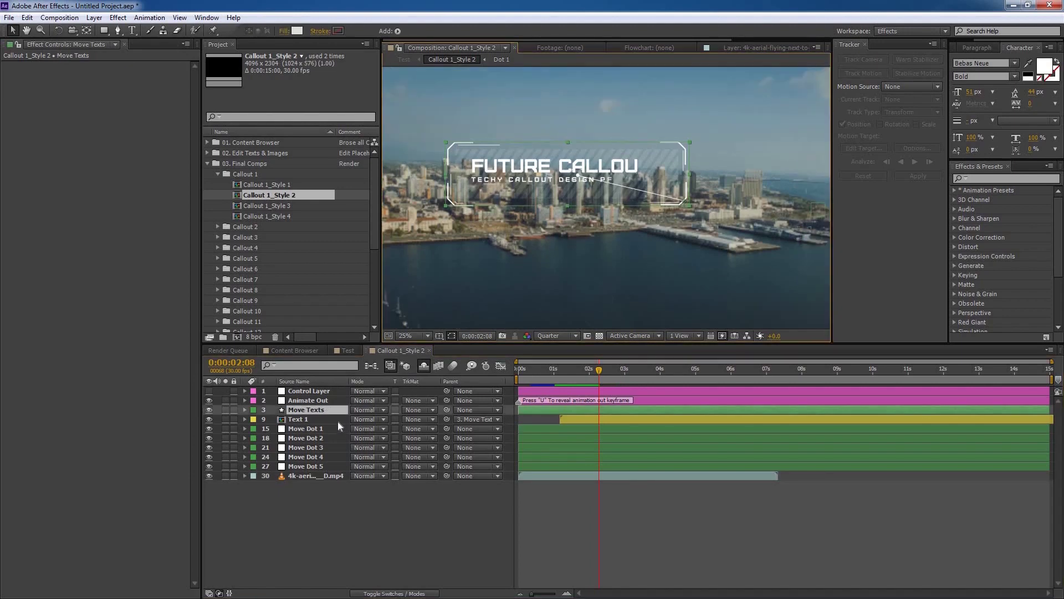
drag(630, 155, 614, 138)
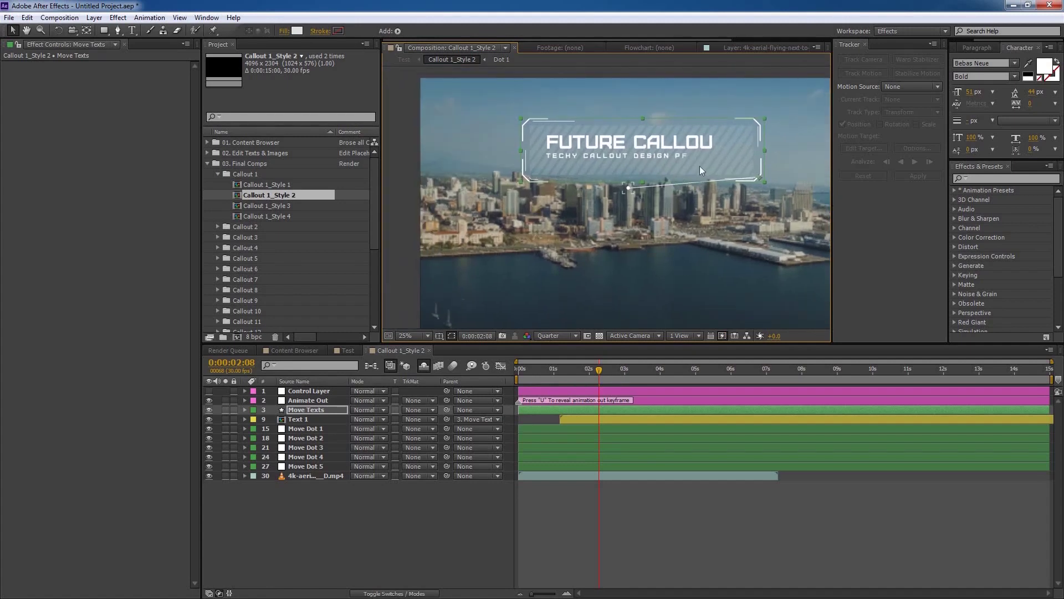
key(grave)
key(grave)
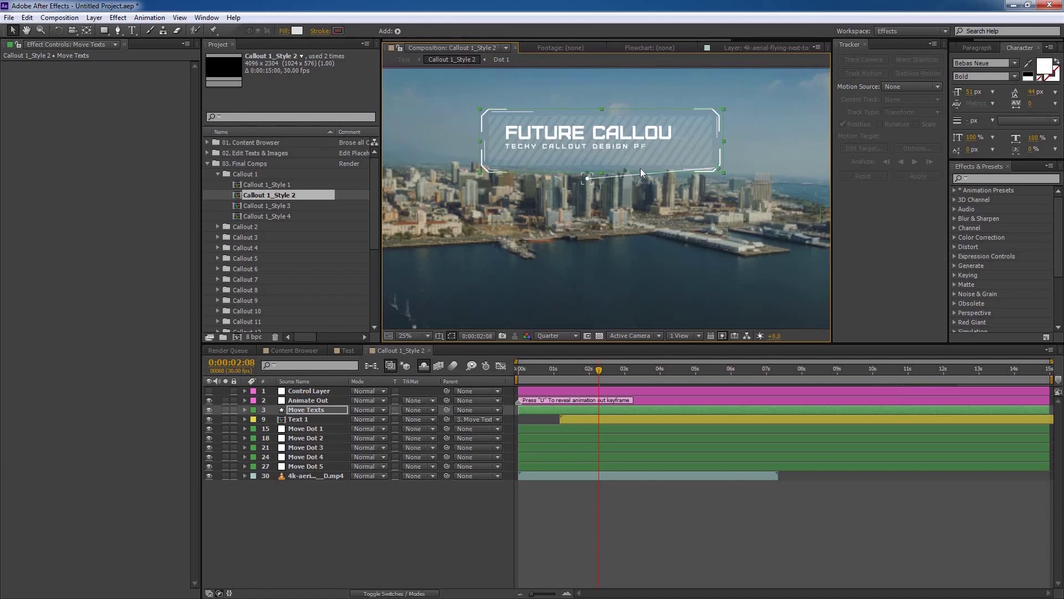
key(grave)
drag(577, 273, 514, 252)
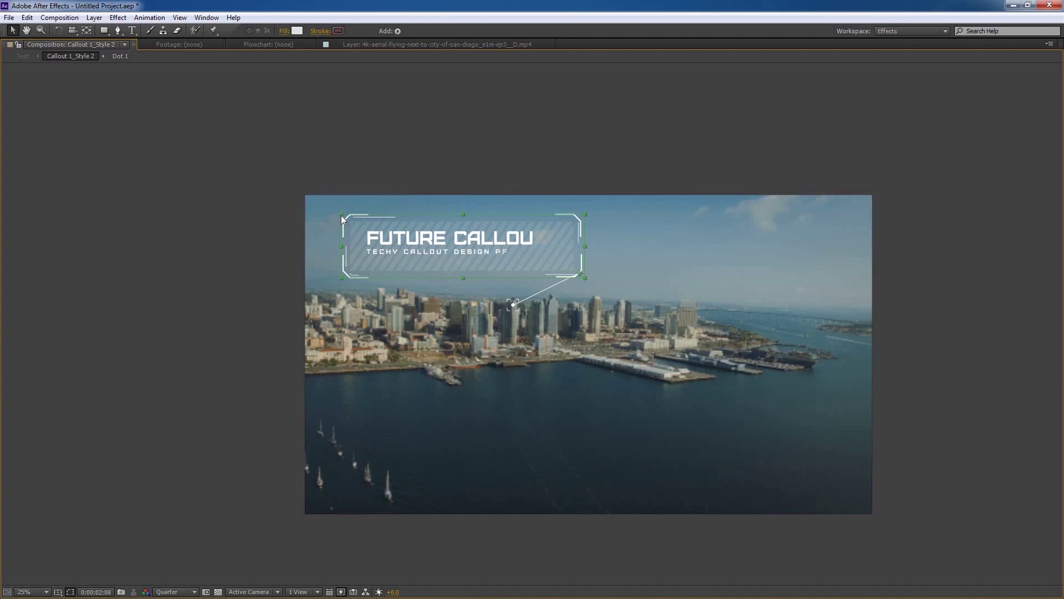
Scale the callout box down to about 75% and shift it higher and further left in the sky.
drag(341, 214, 399, 228)
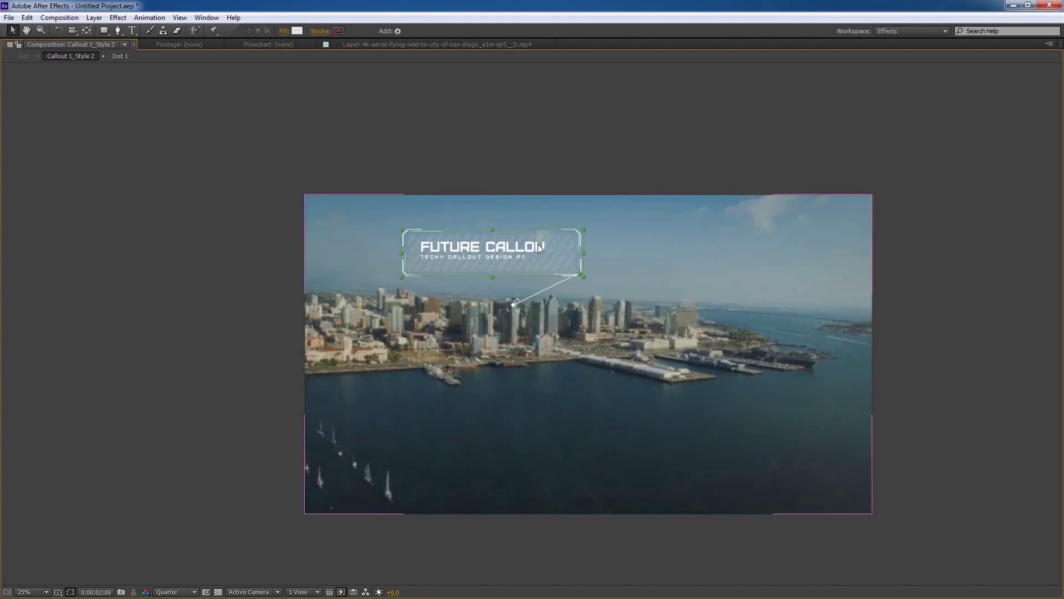
drag(494, 242, 465, 231)
drag(570, 205, 557, 195)
key(grave)
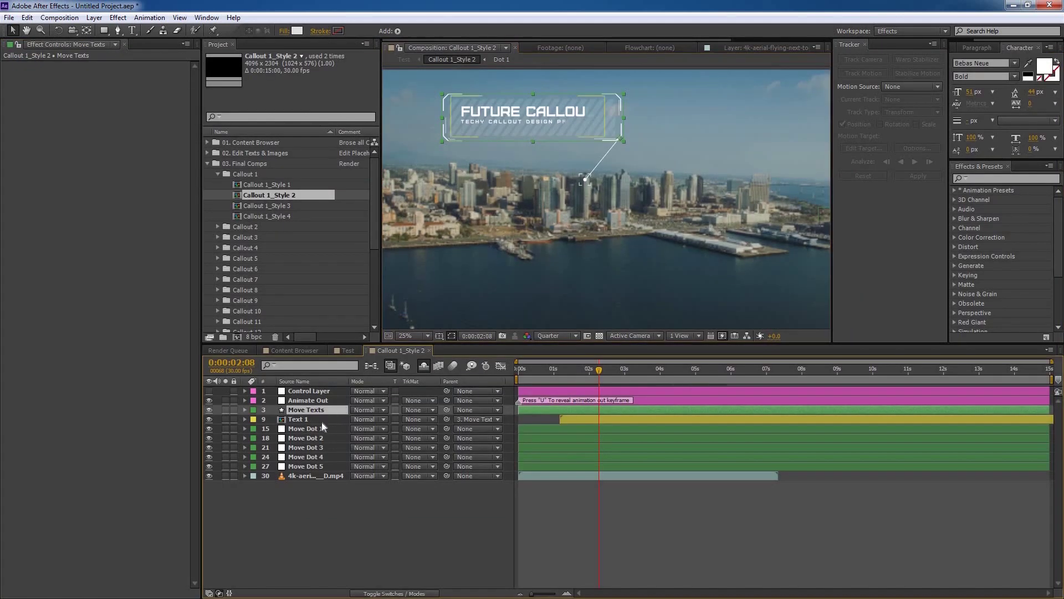
Reduce the Move Texts layer's scale to slightly below 60% and adjust the callout box's place in the sky left of the tower.
key(s)
mouse_move(372, 419)
mouse_down()
mouse_move(362, 419)
mouse_move(375, 419)
mouse_up()
drag(623, 237, 654, 241)
drag(586, 136, 573, 136)
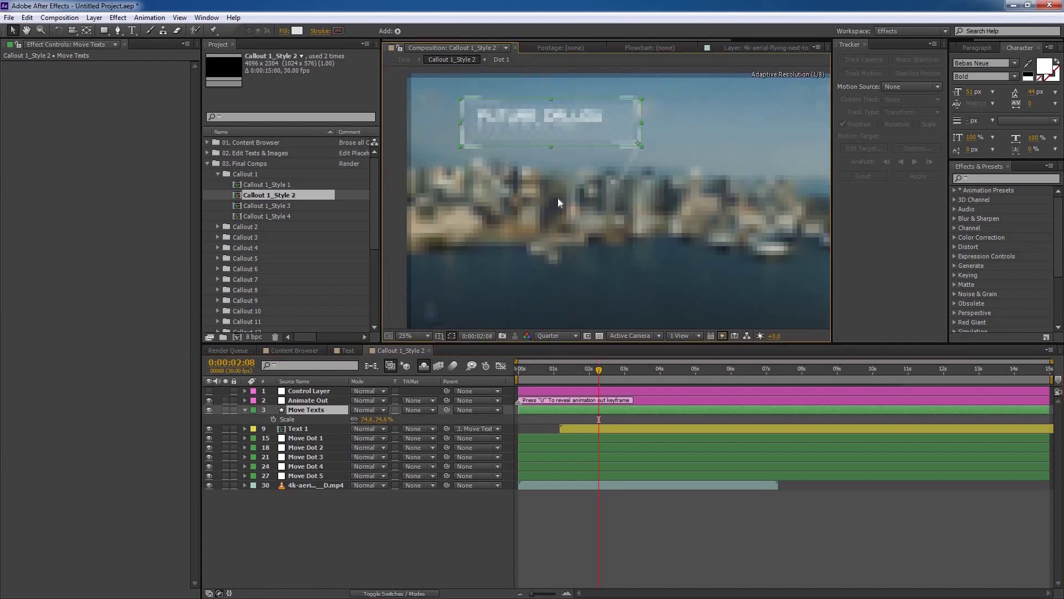
drag(364, 418, 348, 419)
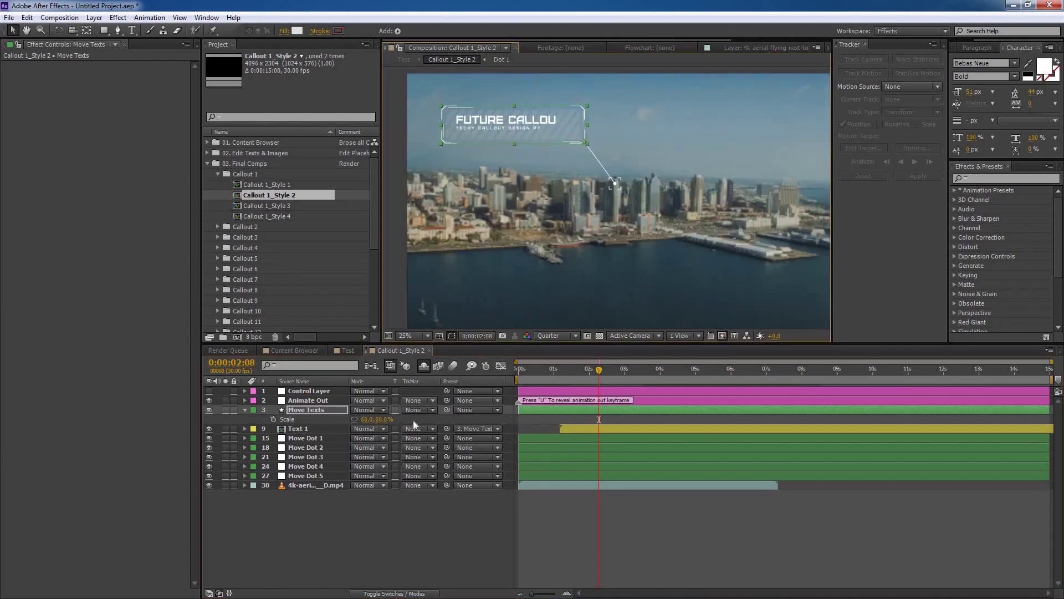
drag(354, 420, 347, 419)
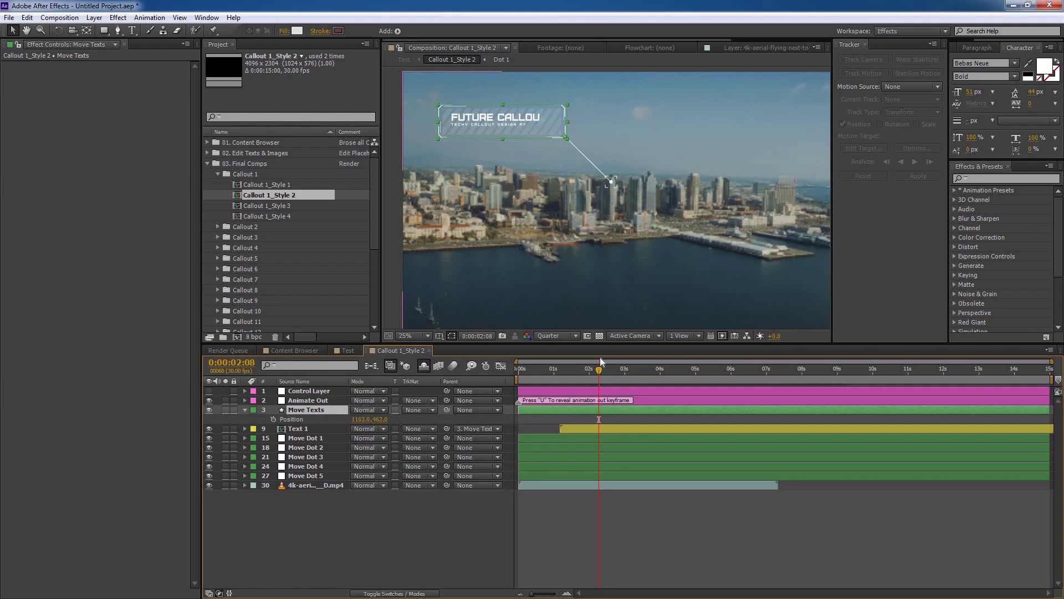
Keyframe the Move Texts position at 0:00:00:00 and add a lower position, placing that second keyframe at about 7 seconds near the clip's end.
key(Home)
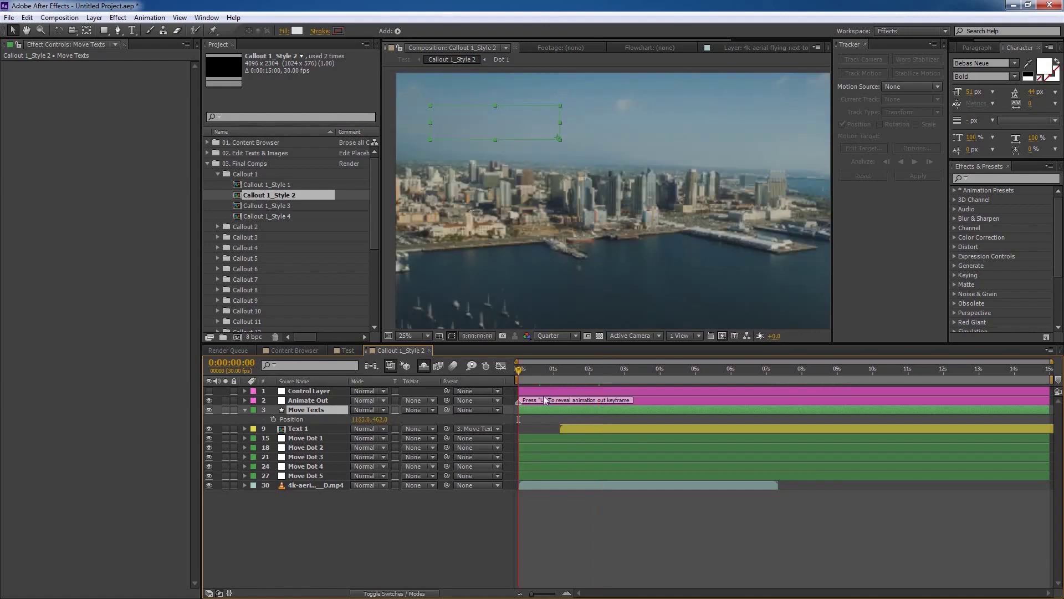
click(274, 419)
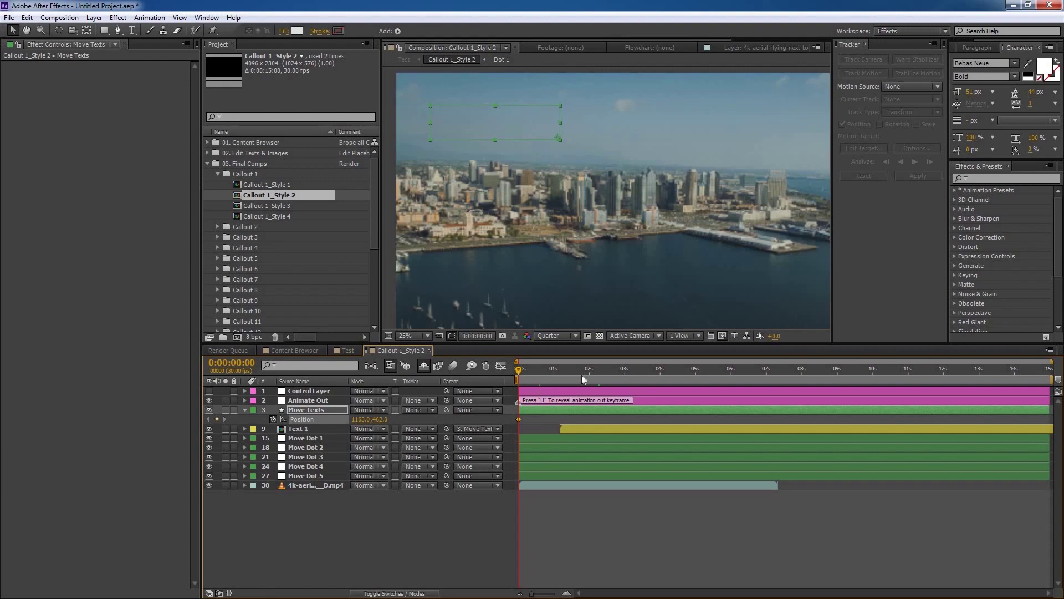
drag(581, 374, 674, 371)
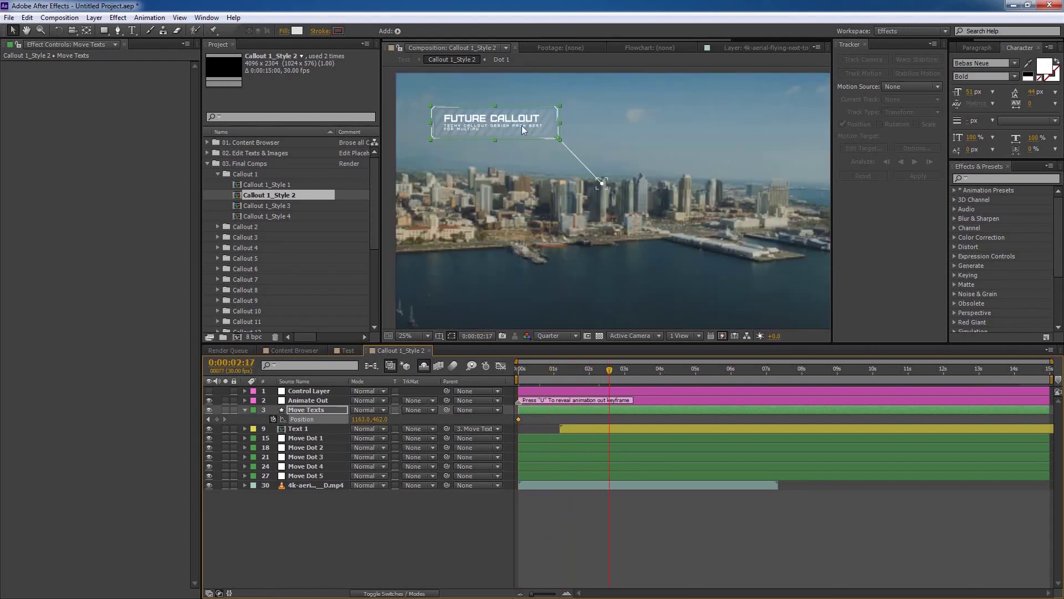
drag(520, 125, 528, 155)
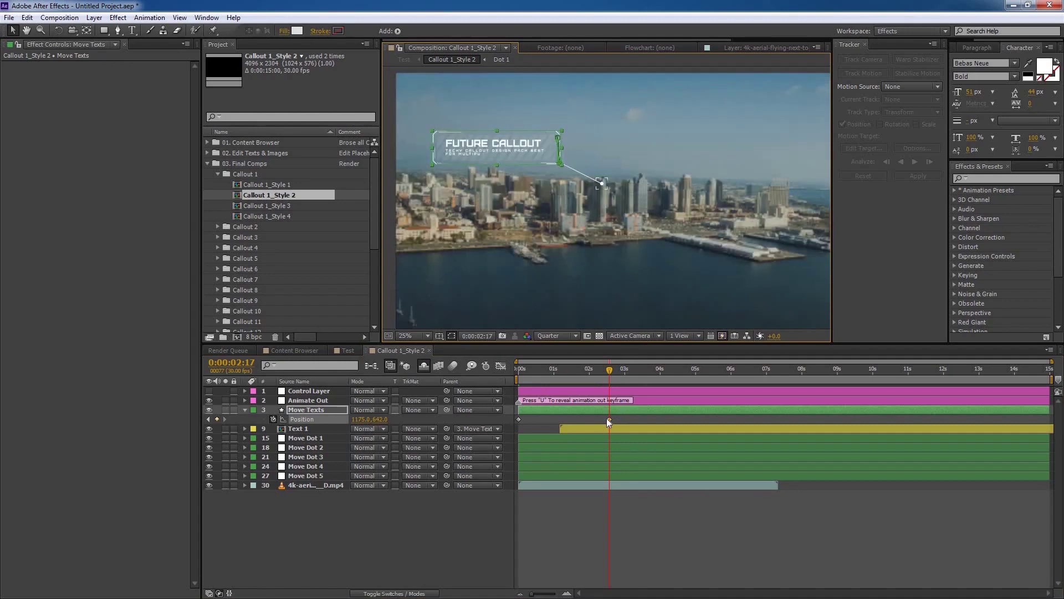
drag(609, 419, 773, 431)
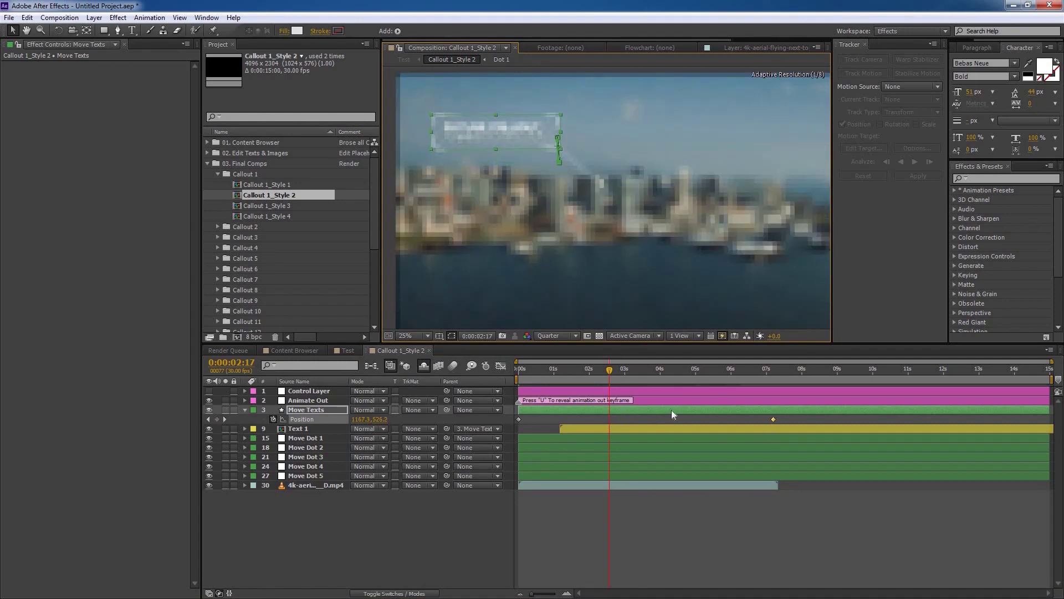
key(Home)
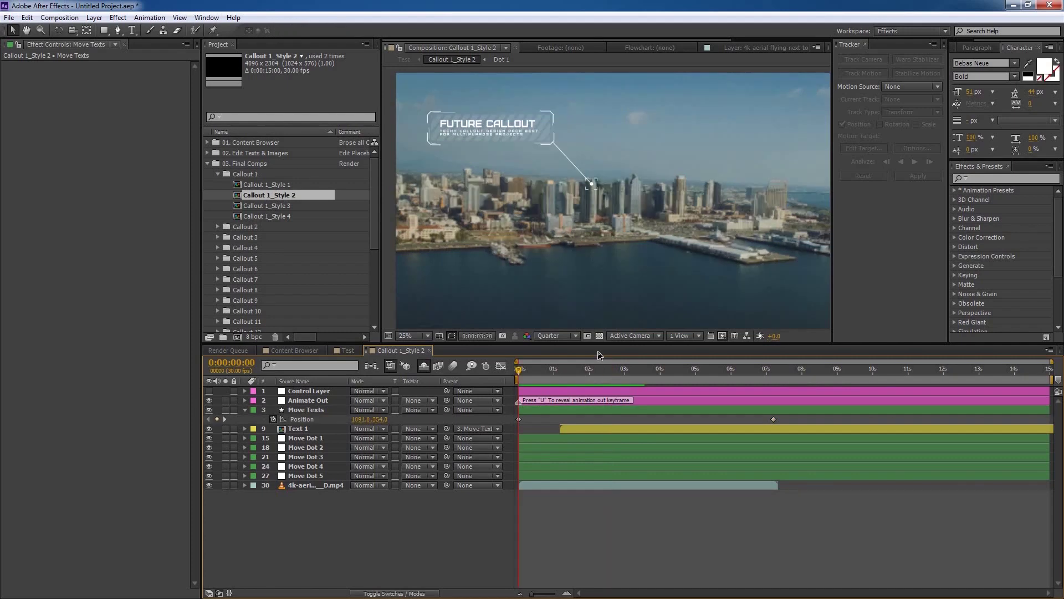
Preview the callout's position animation and retime the Animate Out layer's opacity keyframes to start at 0:00:05:14.
key(space)
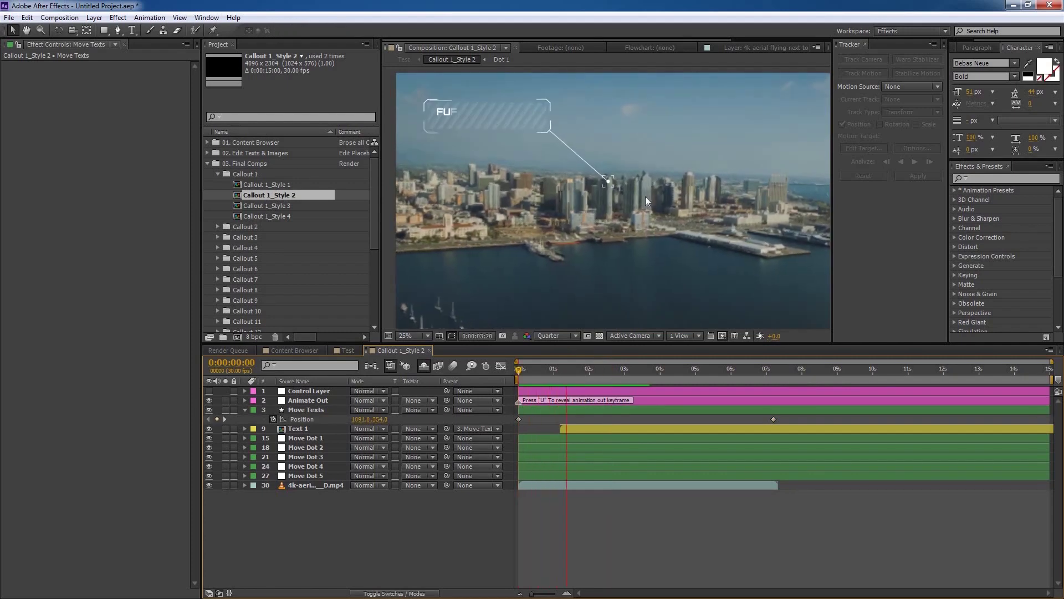
key(space)
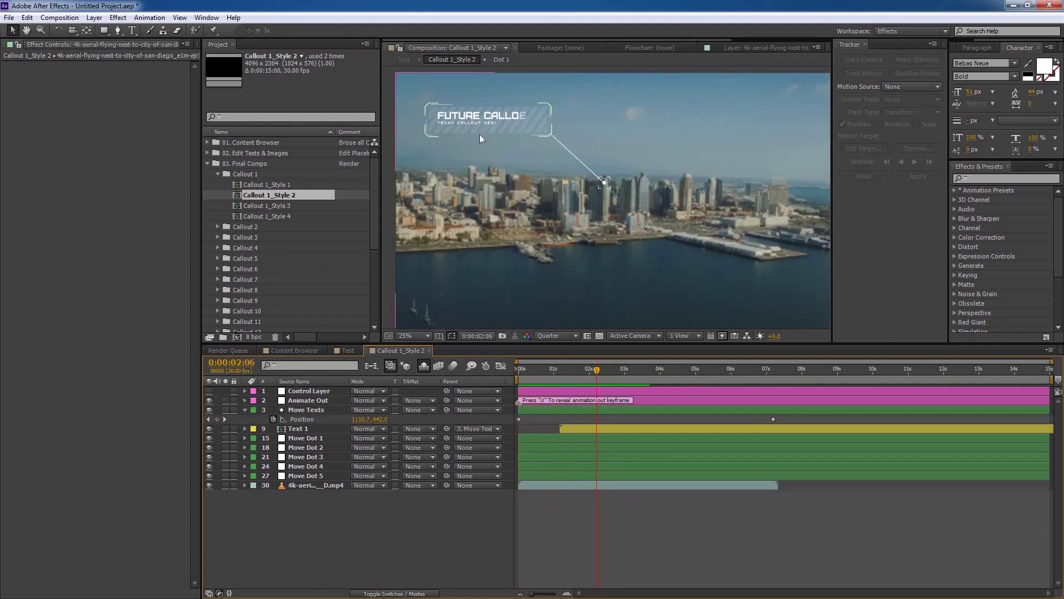
click(664, 399)
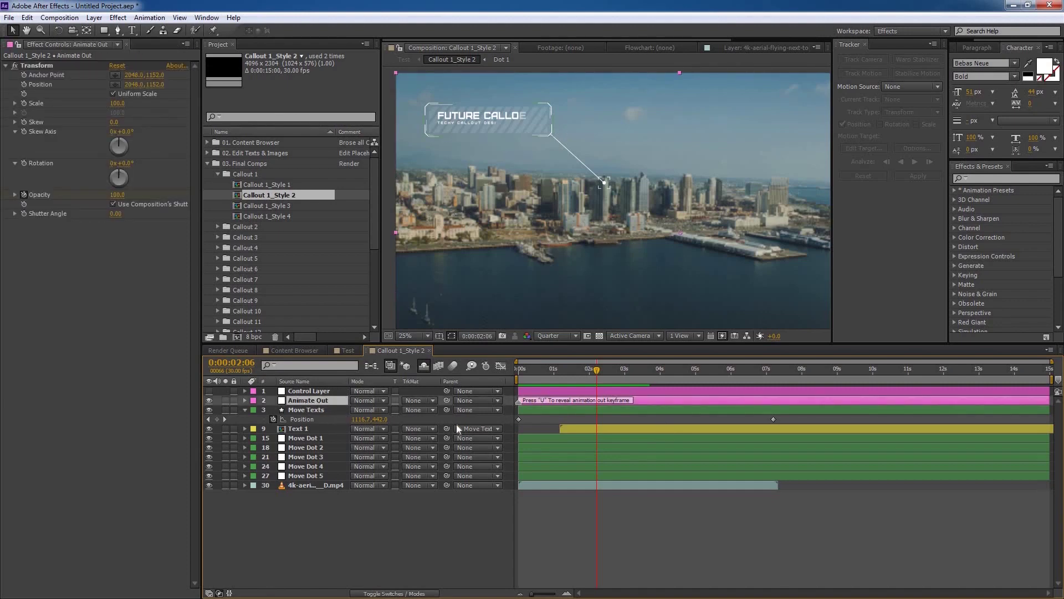
key(u)
click(846, 412)
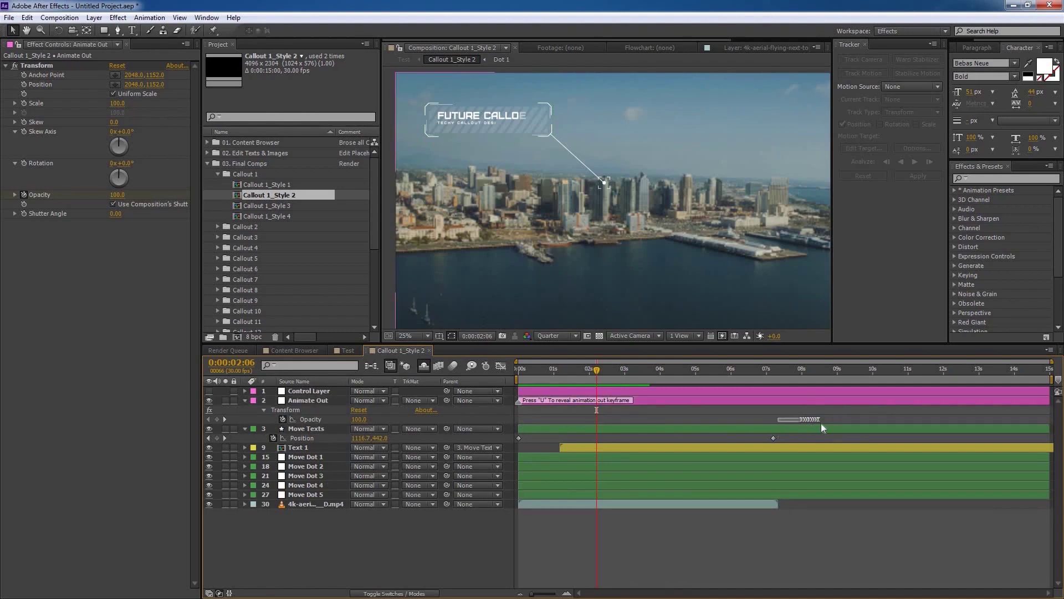
drag(820, 423, 819, 422)
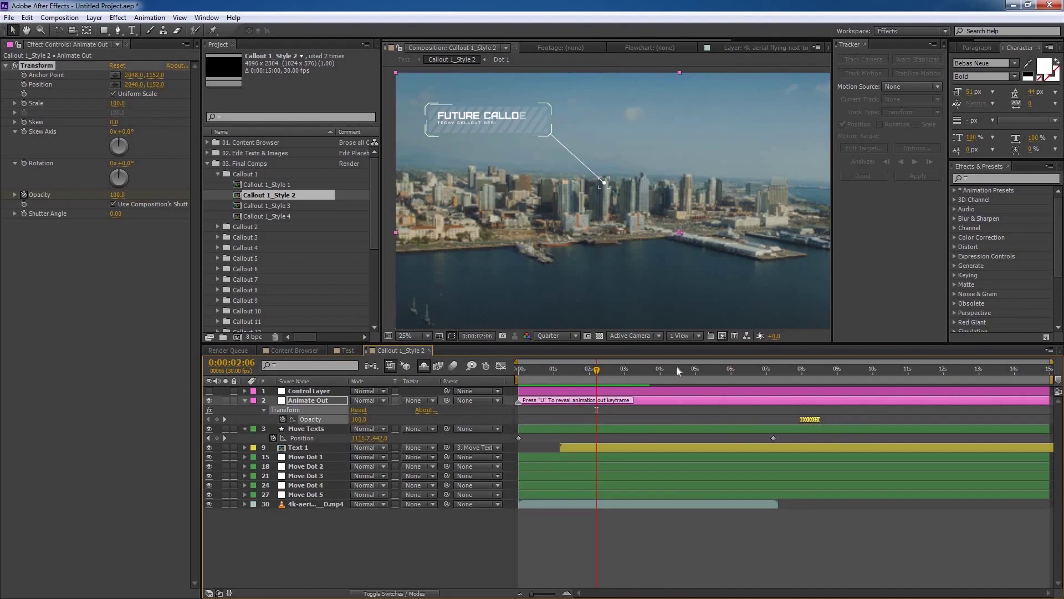
click(713, 370)
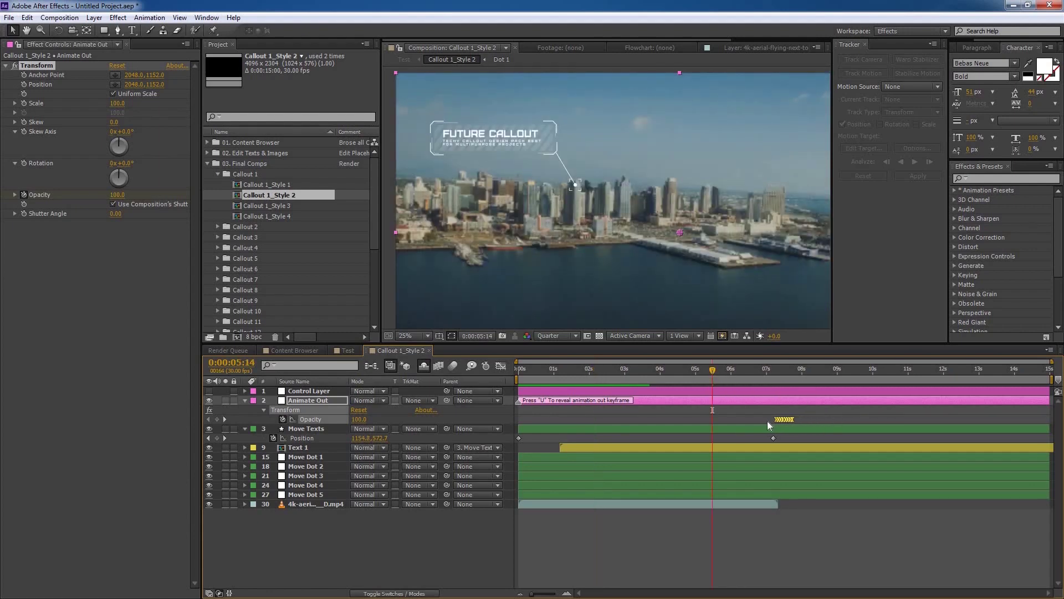
drag(725, 421, 721, 421)
click(802, 514)
Check the callout's fade-out by playing and scrubbing between about 4 and 6 seconds.
key(space)
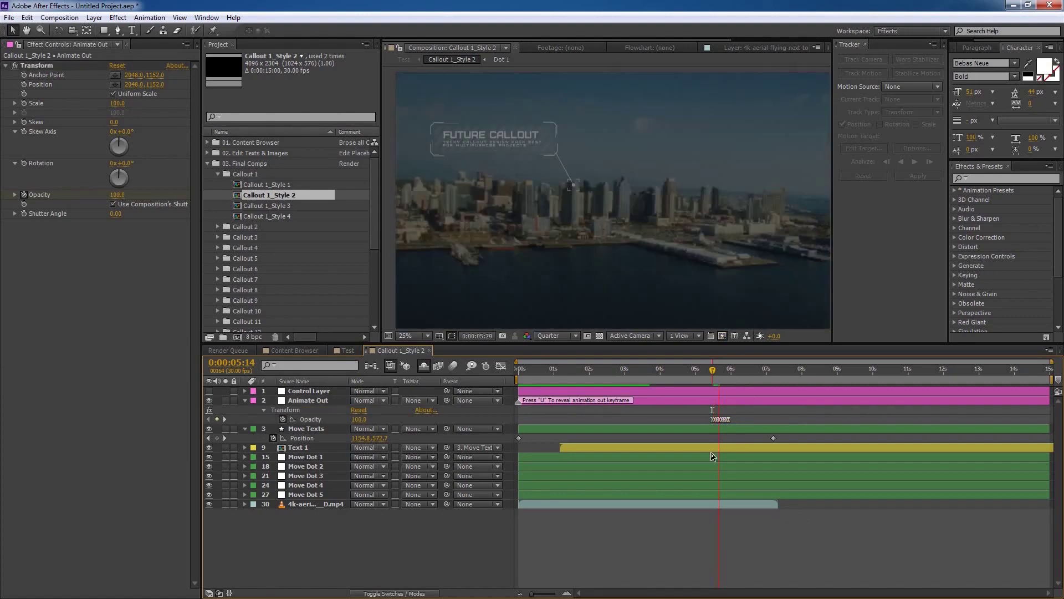
drag(706, 373, 740, 375)
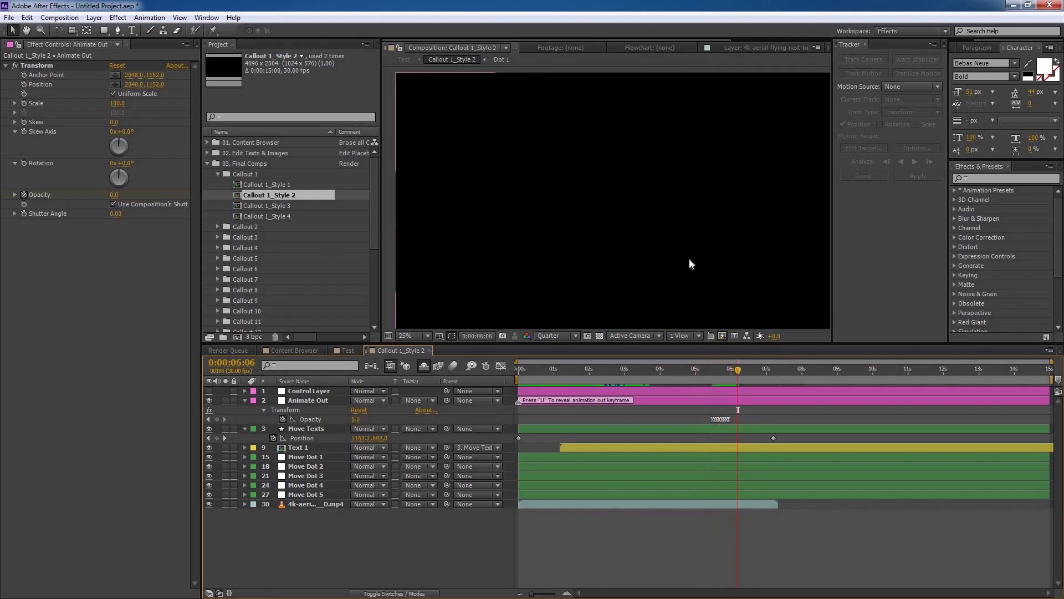
scroll(691, 263, down, 1)
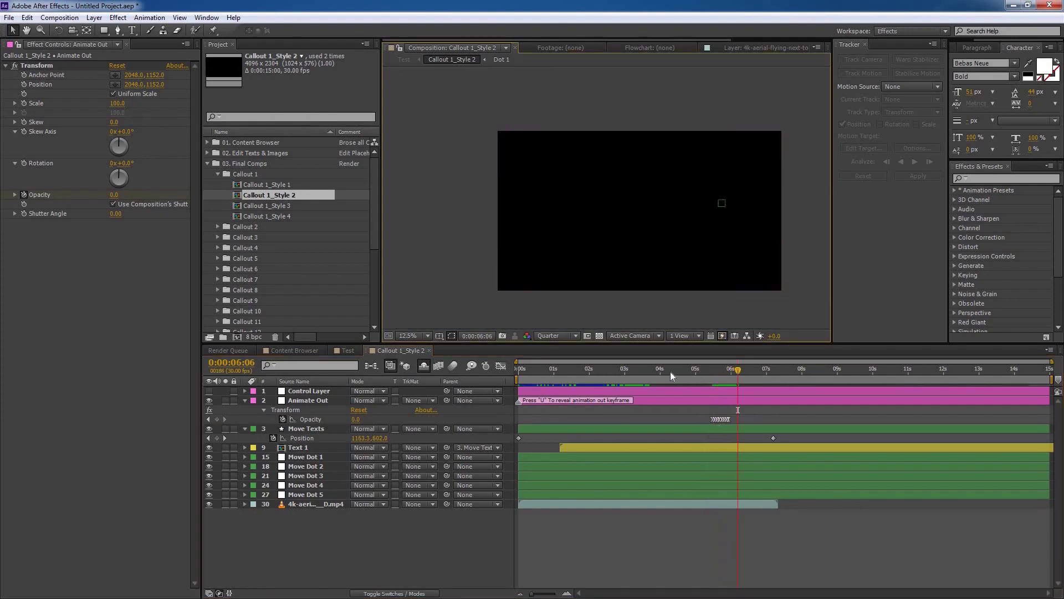
drag(663, 370, 697, 379)
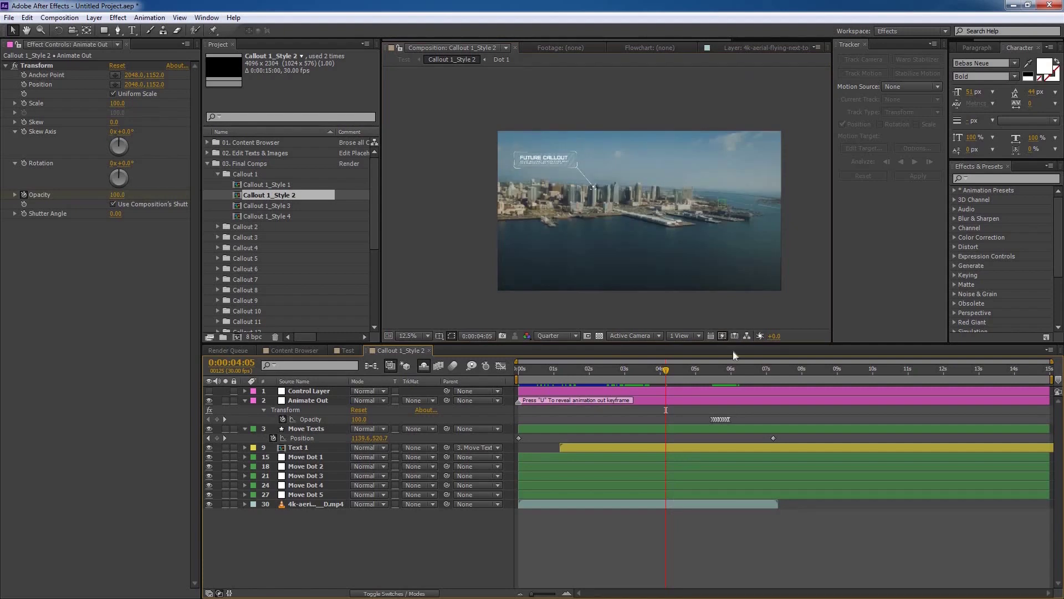
scroll(698, 240, up, 1)
drag(723, 377, 662, 382)
Delete the aerial footage layer from Callout 1_Style 2 and return to the Test composition.
click(326, 505)
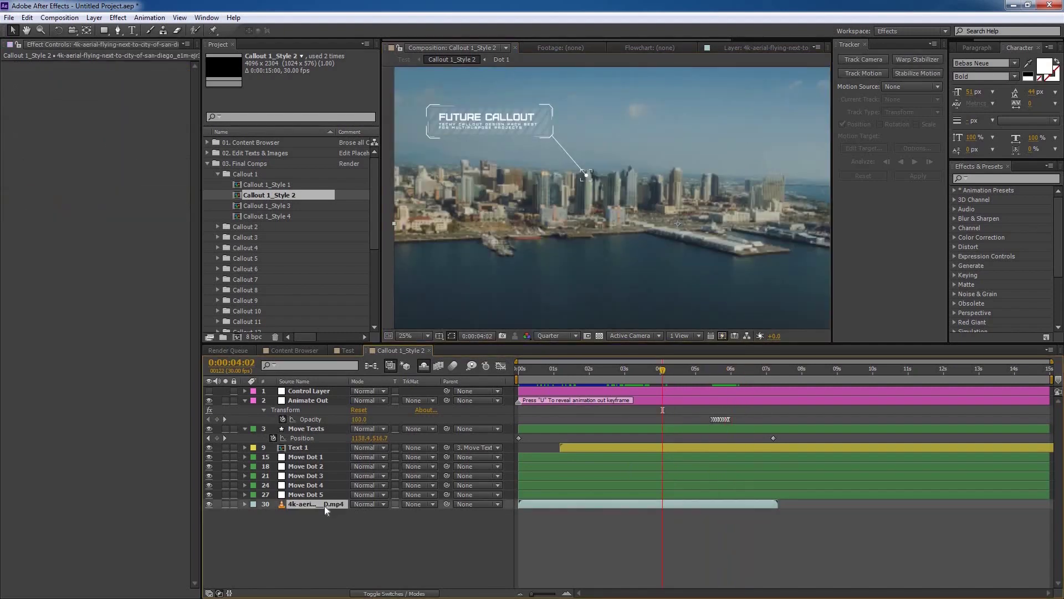
key(Delete)
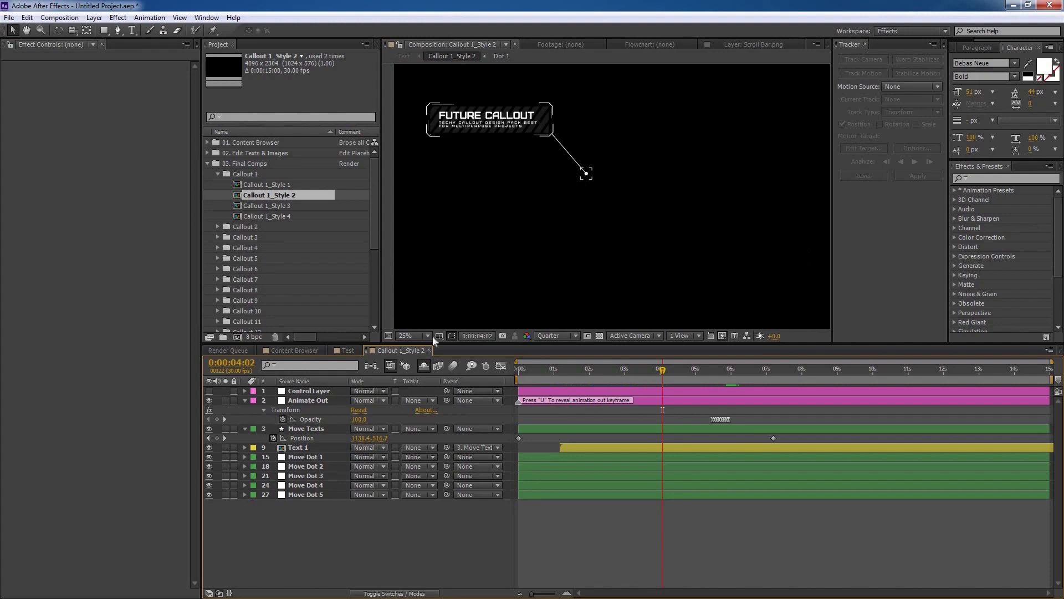
click(426, 350)
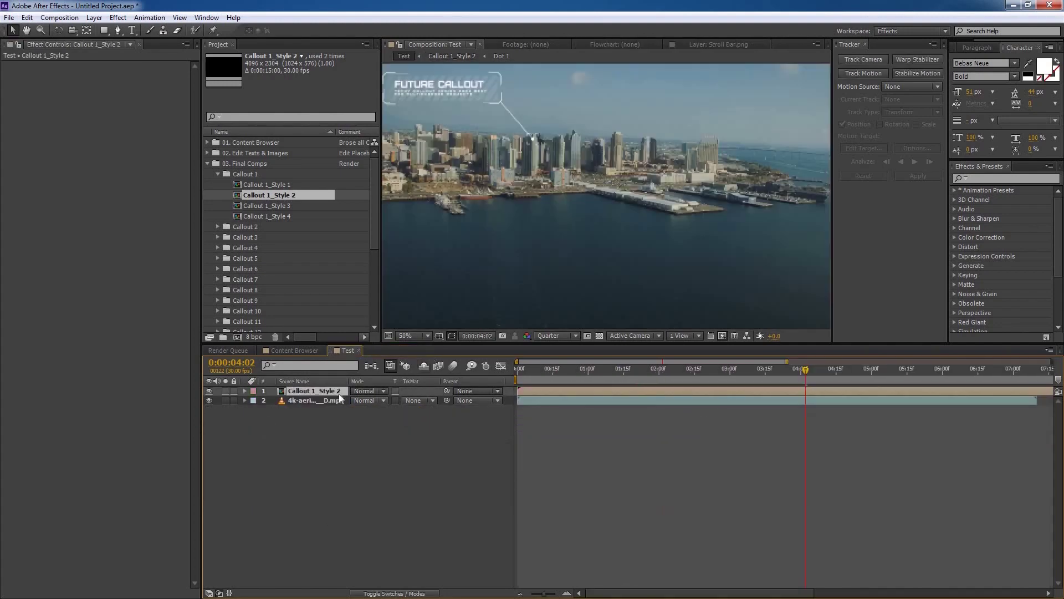
Preview the Test composition from the start and open its Callout 1_Style 2 layer's composition.
scroll(615, 238, down, 2)
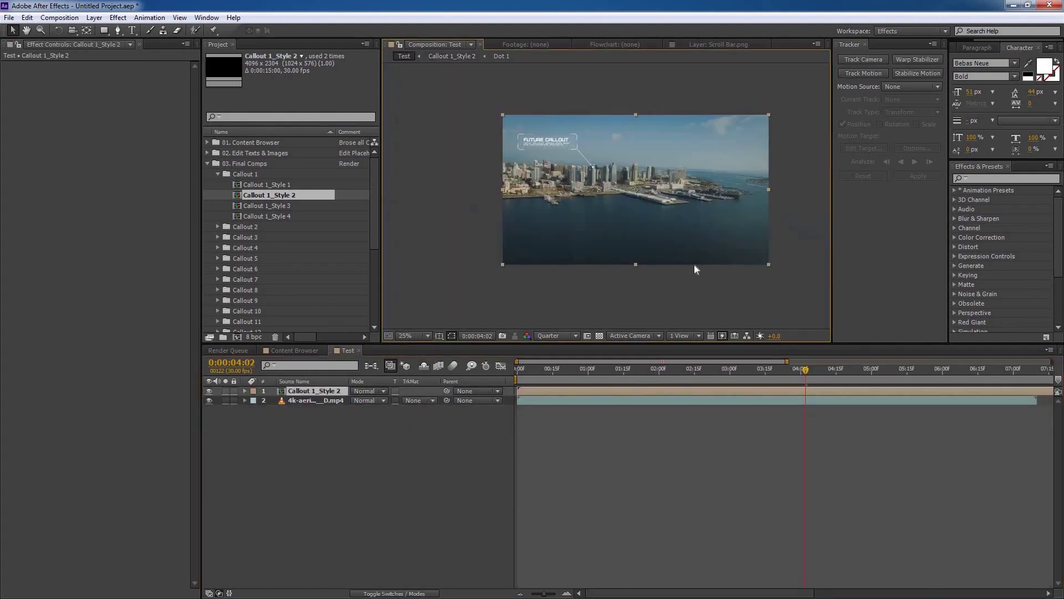
scroll(635, 423, down, 1)
key(KP_0)
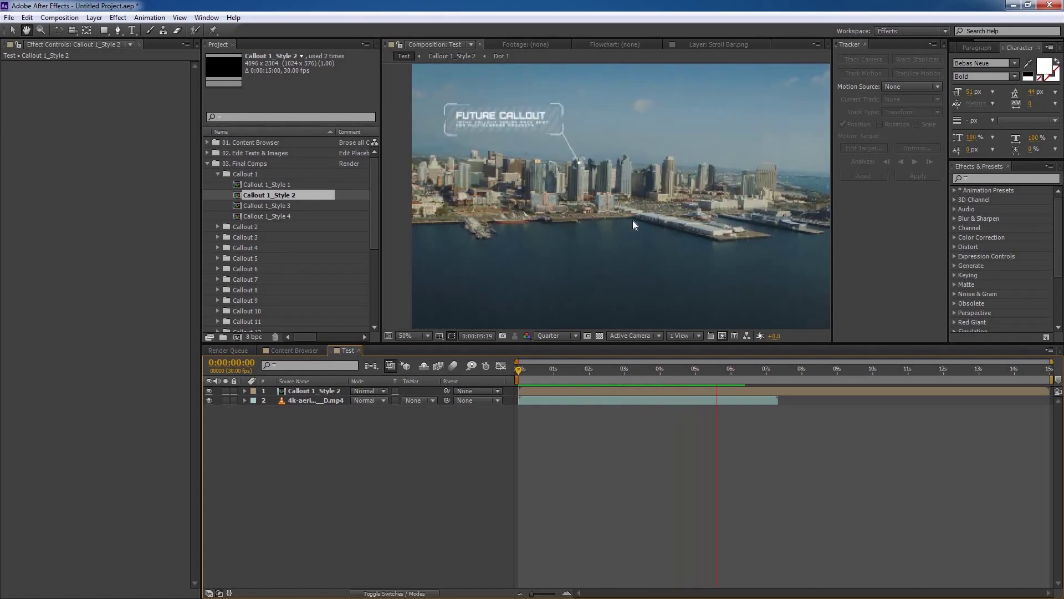
key(space)
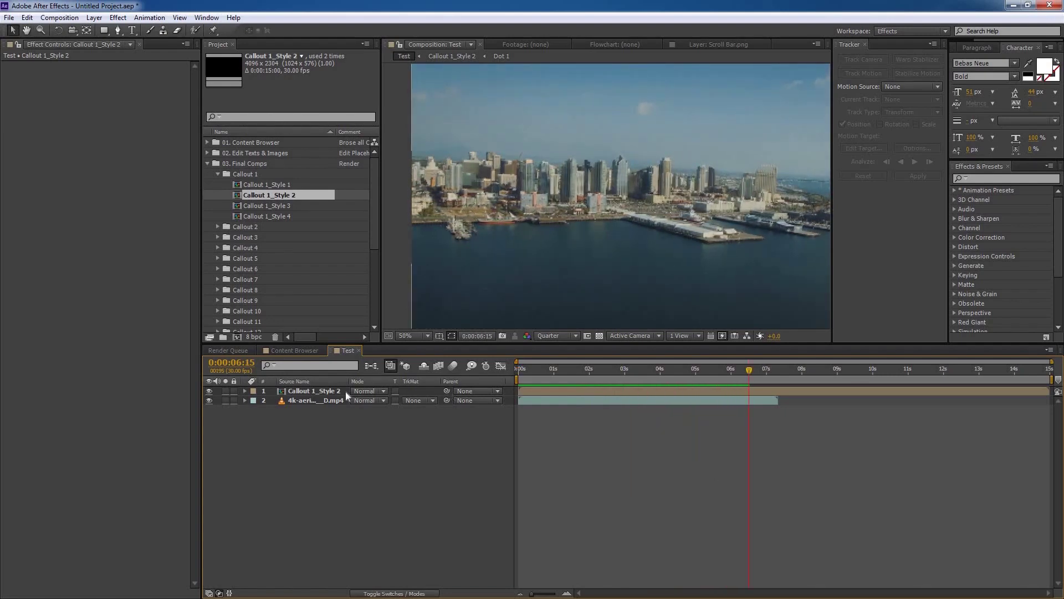
double_click(334, 391)
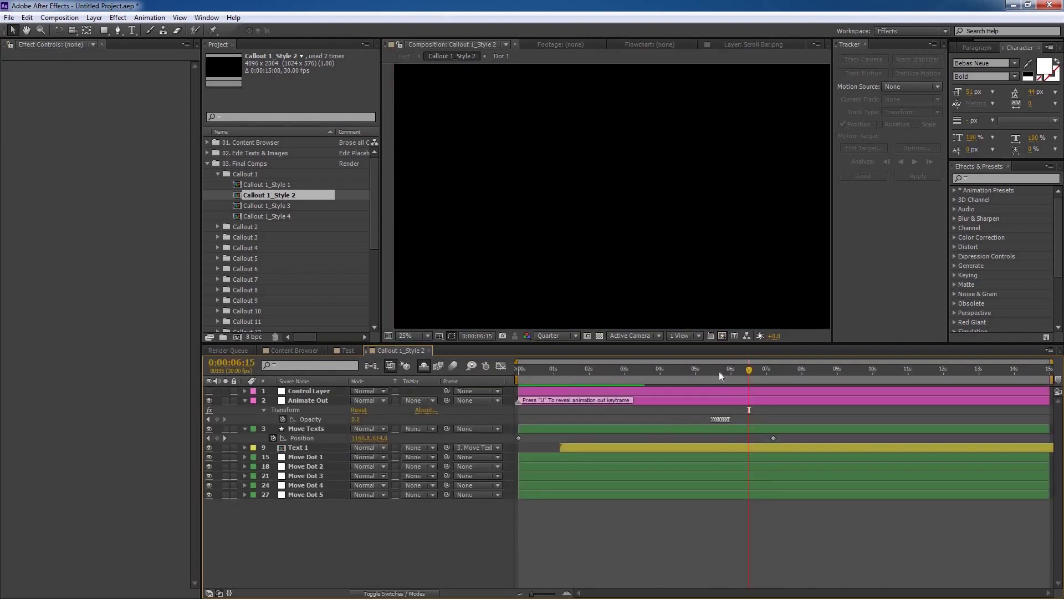
Try moving the Animate Out opacity keyframes to about 10 seconds and undo the move.
drag(733, 381, 702, 380)
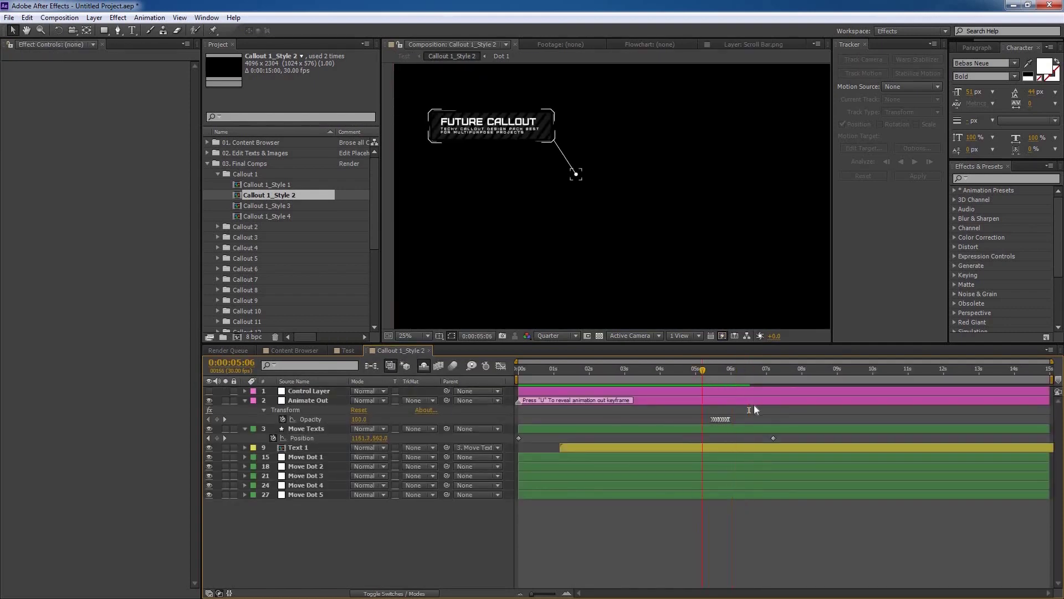
drag(754, 405, 874, 417)
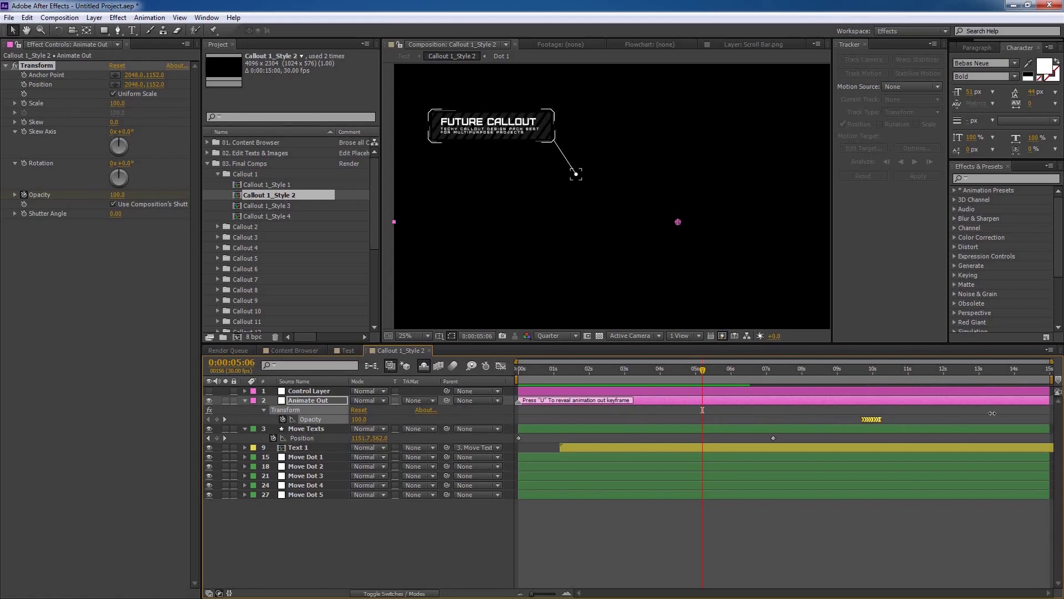
key(ctrl+z)
Turn off the Animate Out layer's visibility with the time at 0:00:06:04, and collapse its opacity keyframes.
drag(708, 371, 736, 369)
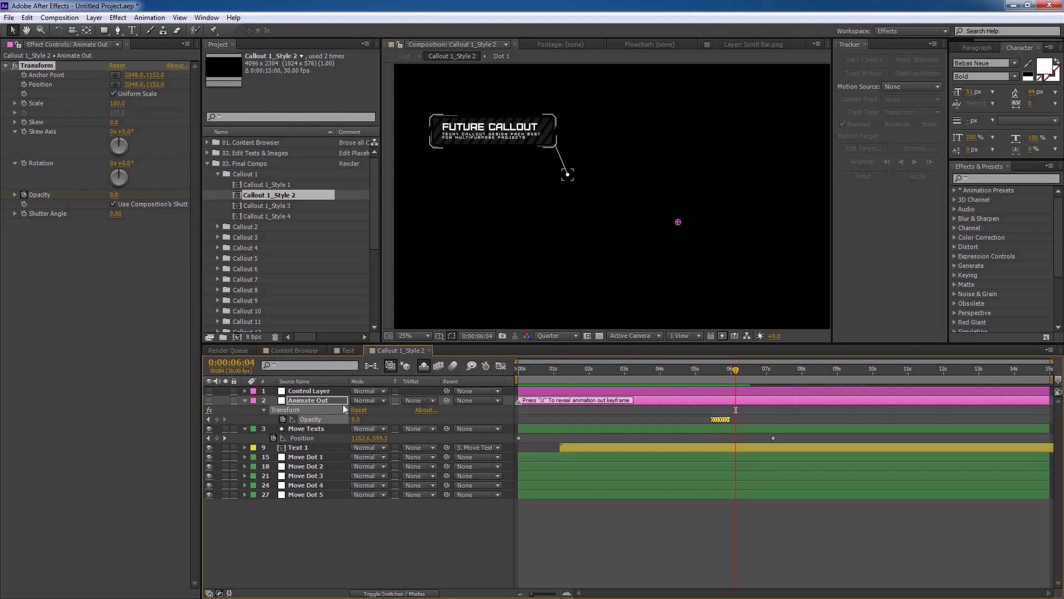
key(u)
click(697, 418)
scroll(637, 268, down, 1)
scroll(636, 268, up, 1)
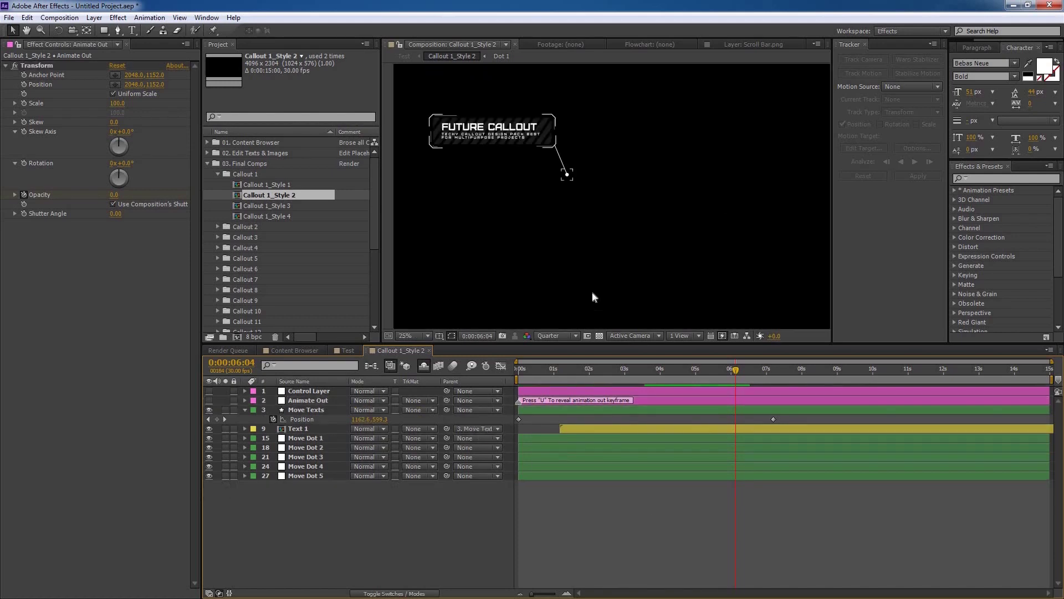
Return to the Test composition and inspect the callout over the tracked tower at 0:00:06:04.
click(429, 350)
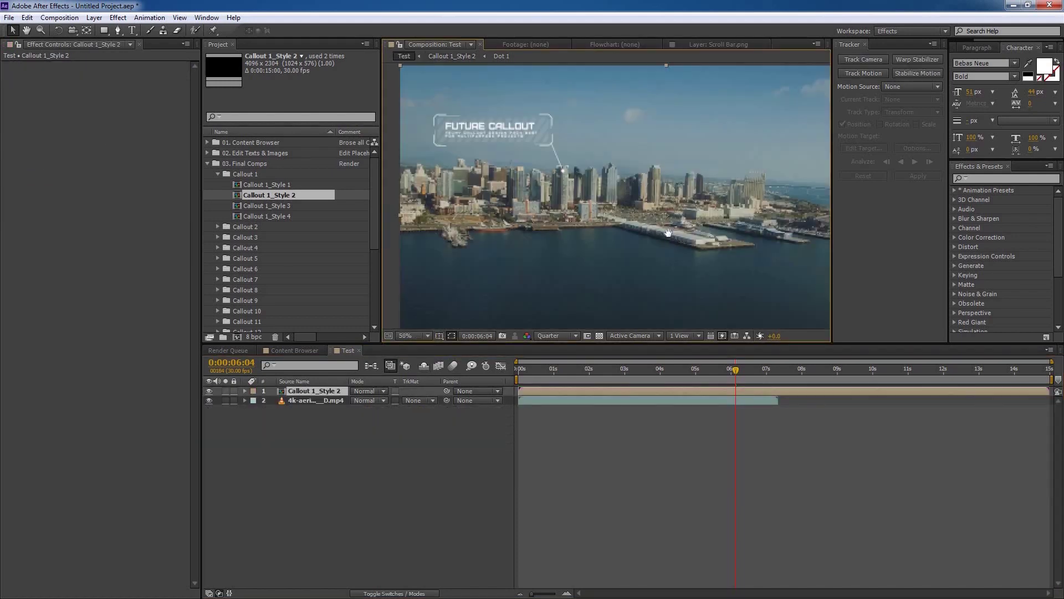
drag(670, 233, 618, 218)
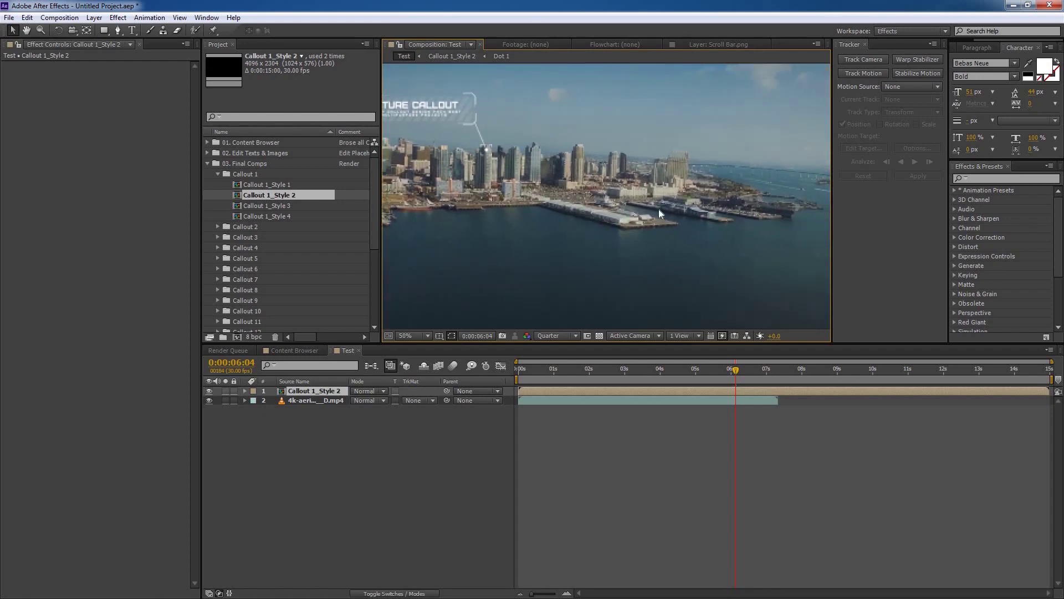
key(comma)
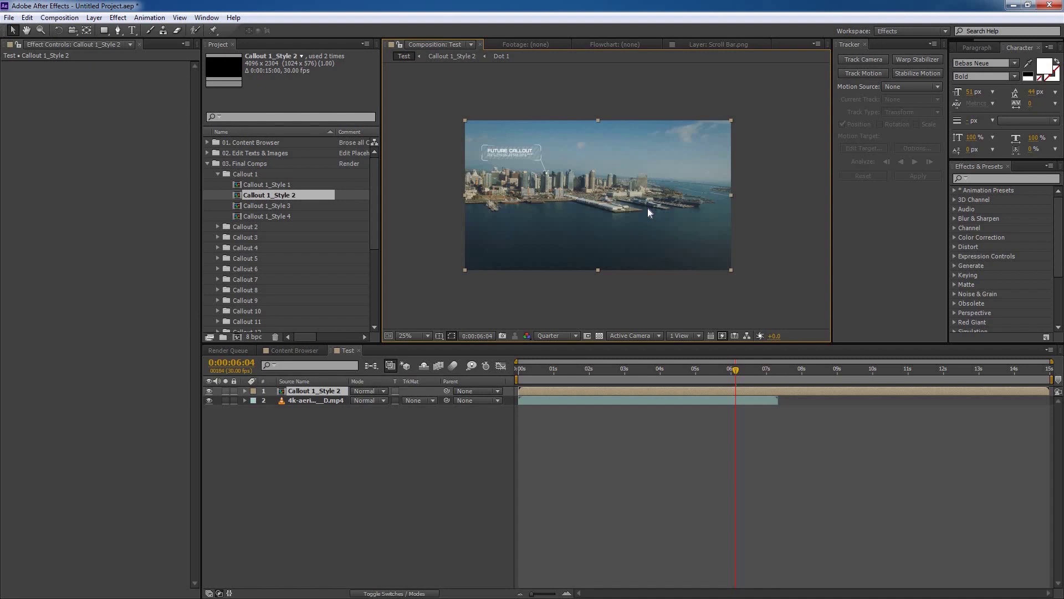
scroll(648, 208, up, 2)
drag(647, 207, 701, 216)
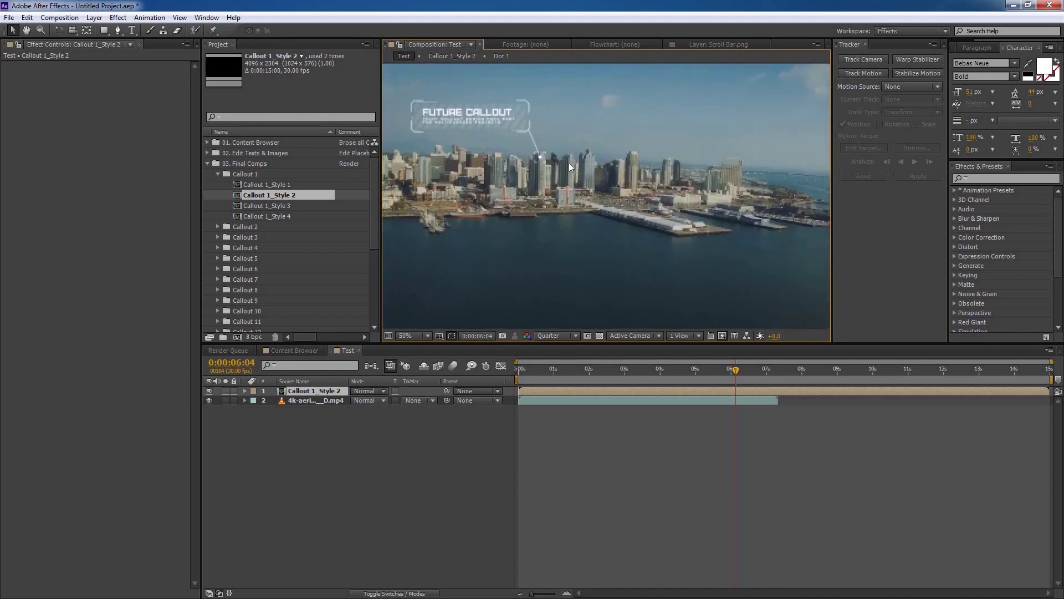
drag(570, 164, 583, 153)
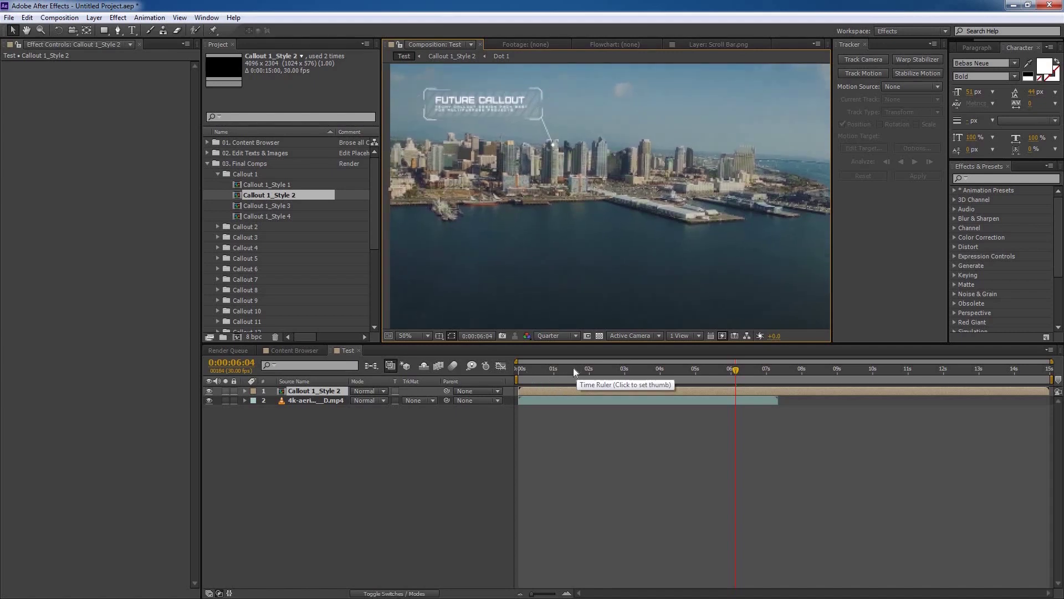
click(610, 447)
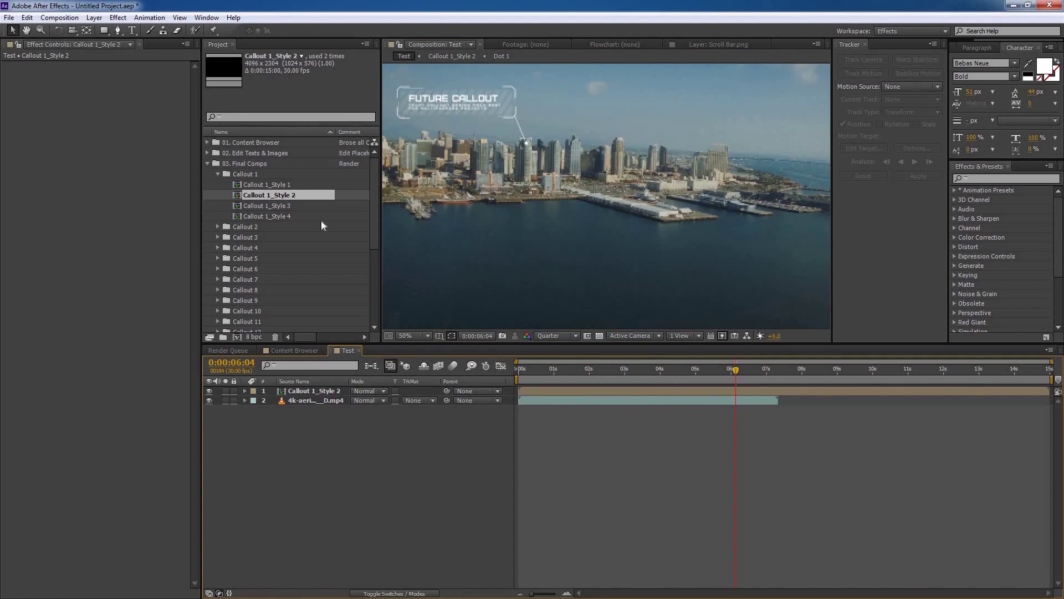
Collapse the 03. Final Comps folder and open Callout 2_Style 3 from the Content Browser composition.
click(207, 164)
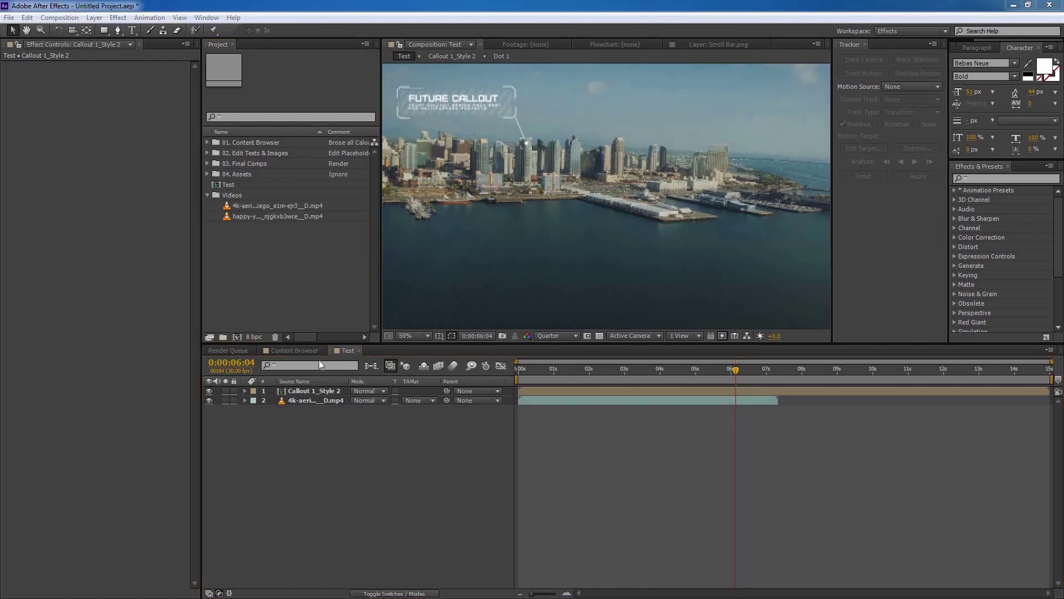
click(307, 351)
scroll(720, 194, down, 2)
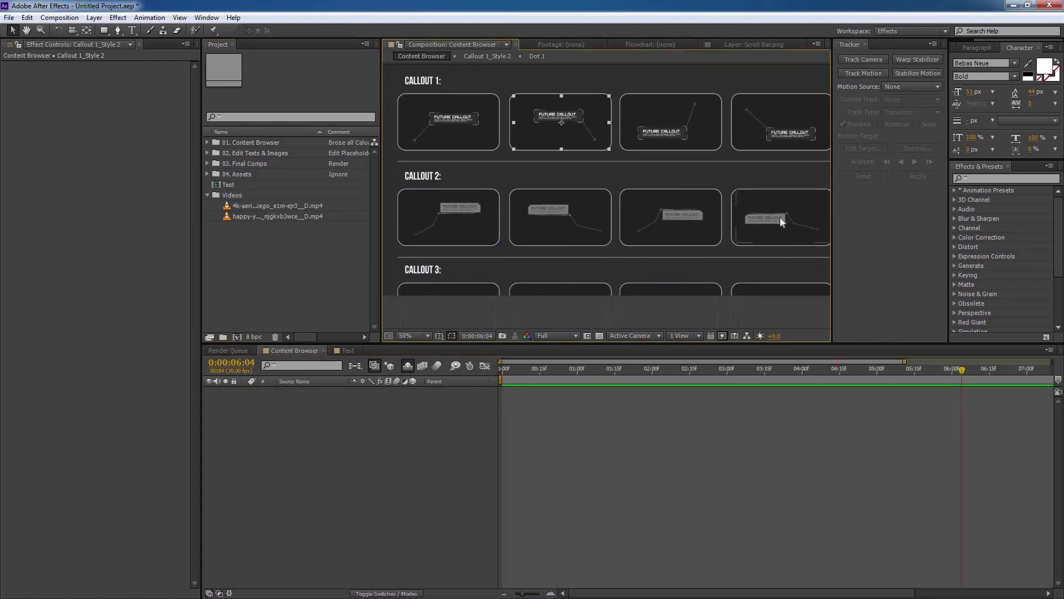
drag(755, 241, 693, 248)
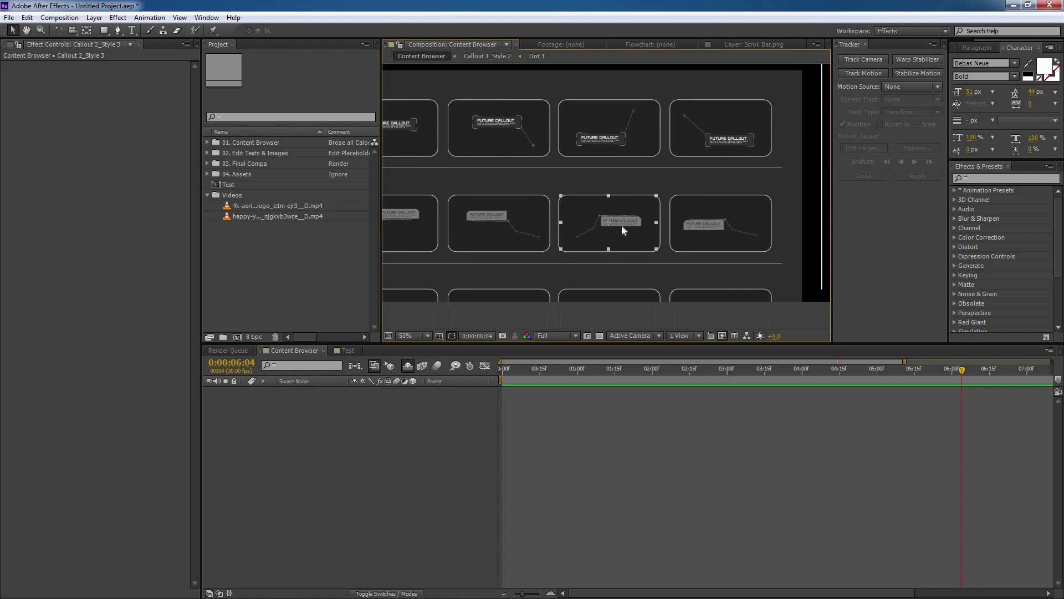
double_click(594, 232)
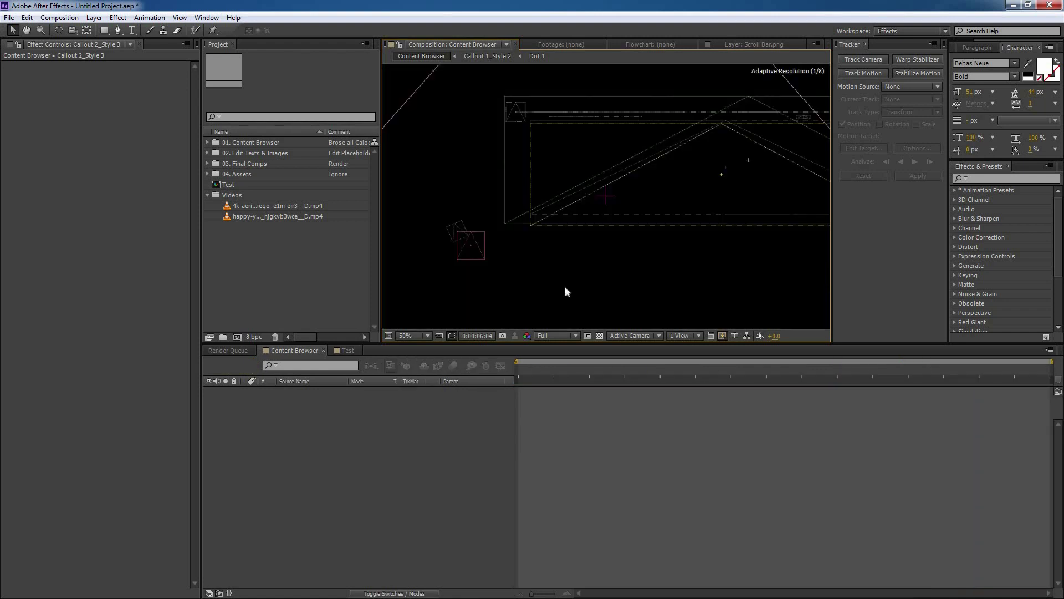
Move the Callout 2_Style 3 text box up and to the right using the Move Texts layer.
drag(569, 223, 590, 215)
scroll(590, 216, down, 2)
drag(688, 174, 577, 74)
click(574, 169)
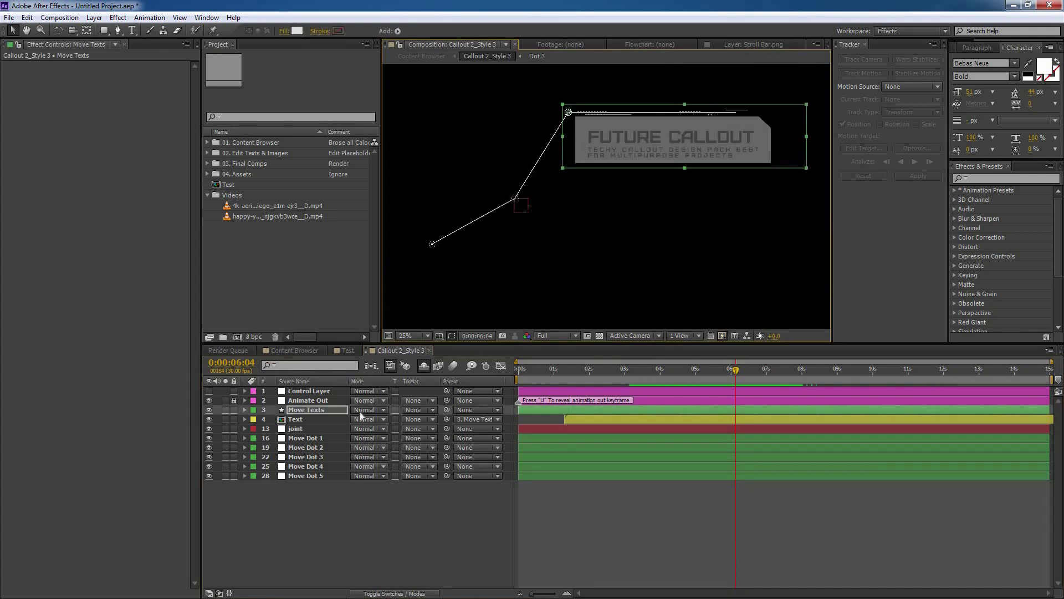
Shift the pointer's end point slightly left using the Move Dot 1 layer.
click(308, 440)
drag(501, 273, 559, 267)
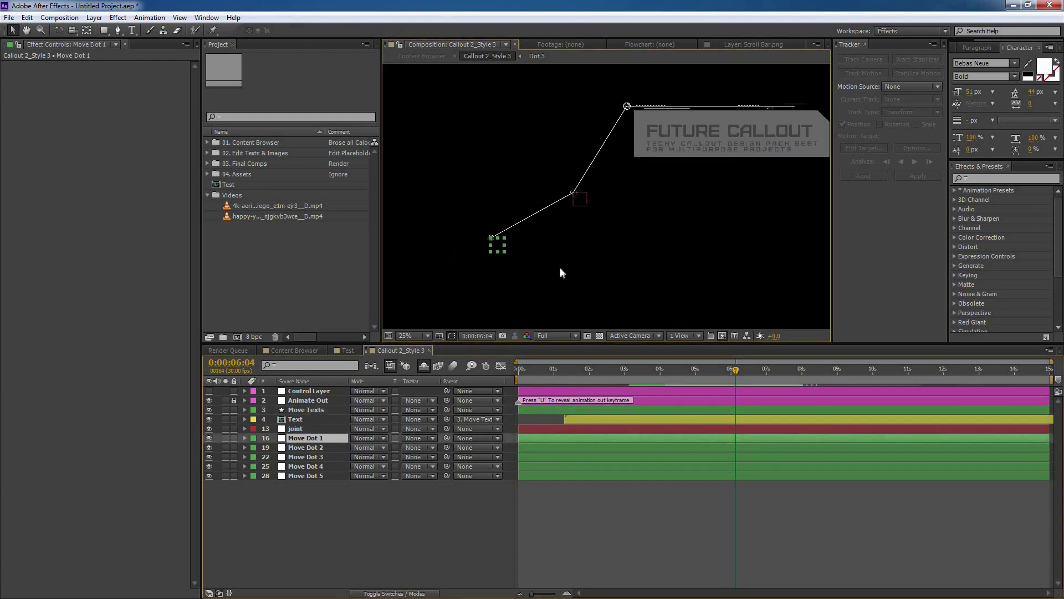
mouse_move(499, 244)
mouse_down()
mouse_move(437, 172)
mouse_move(482, 273)
mouse_move(492, 242)
mouse_up()
Move the joint layer up beside the text box's upper corner to reshape the bend in the pointer line.
click(582, 198)
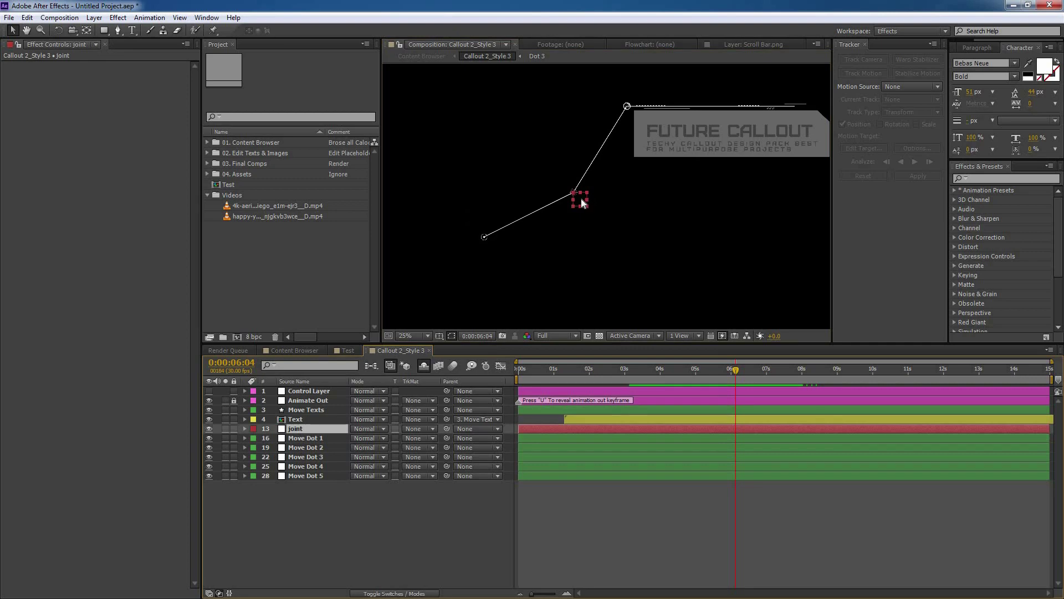
drag(582, 202, 568, 119)
click(306, 429)
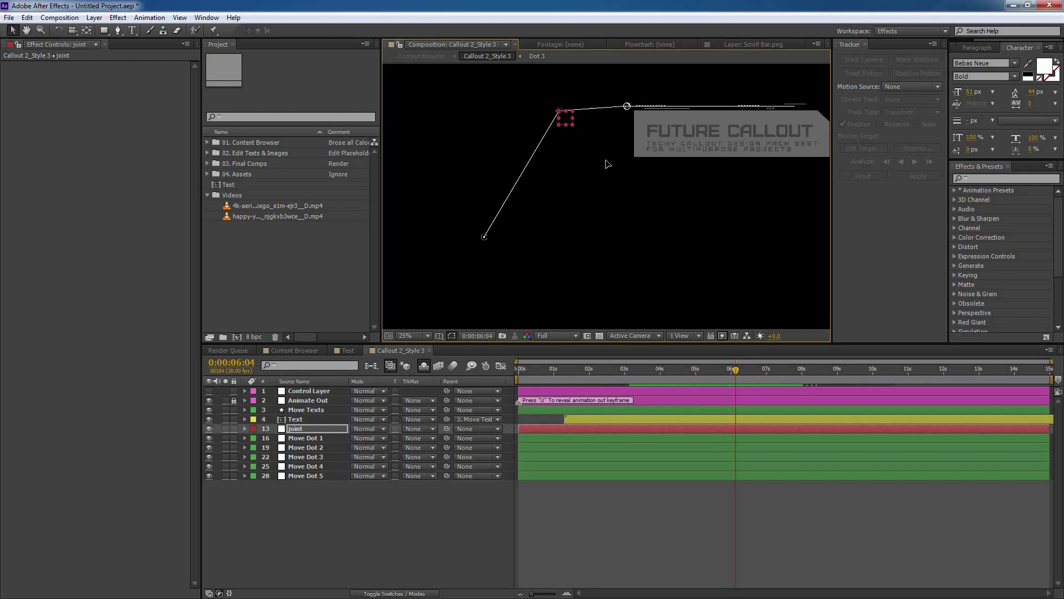
Move the joint layer down onto the pointer line's path to straighten the bend, and deselect it.
drag(607, 160, 589, 162)
click(427, 308)
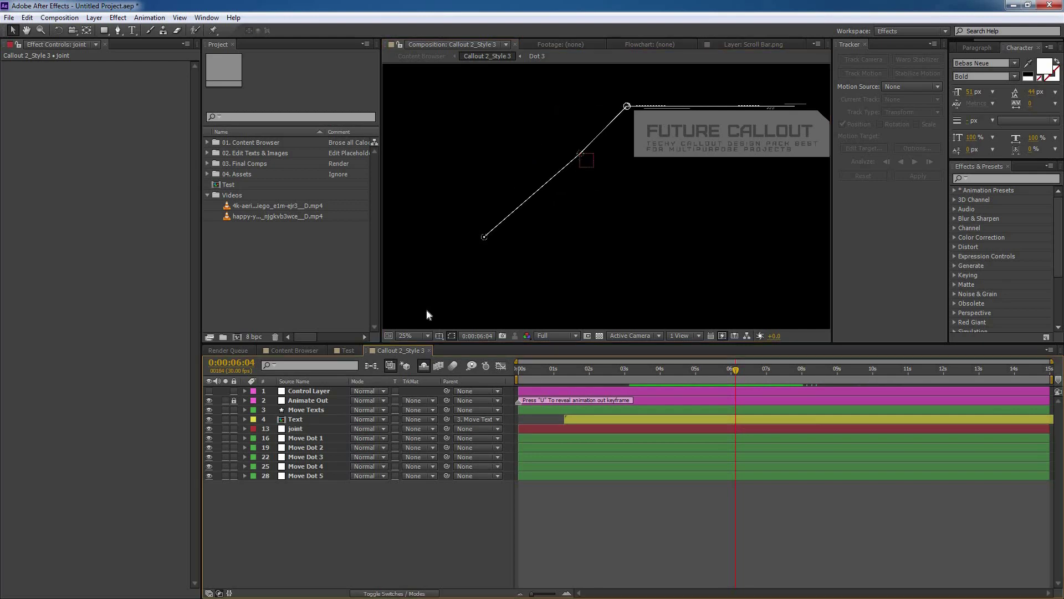
Close the Callout 2_Style 3 composition and reveal its layer source in the project from the Content Browser composition.
click(429, 350)
click(294, 350)
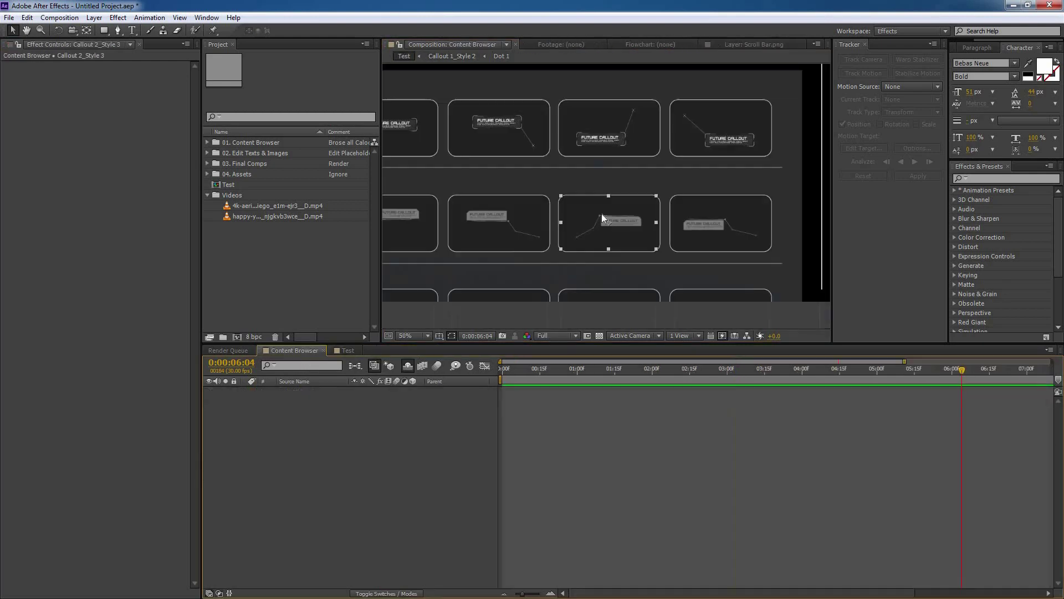
right_click(617, 224)
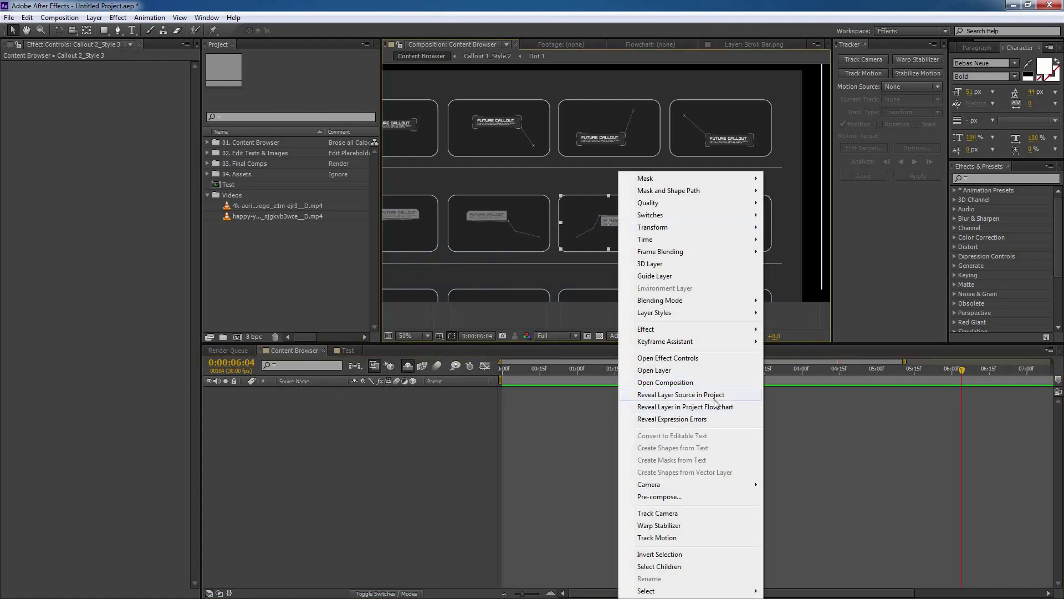
click(692, 396)
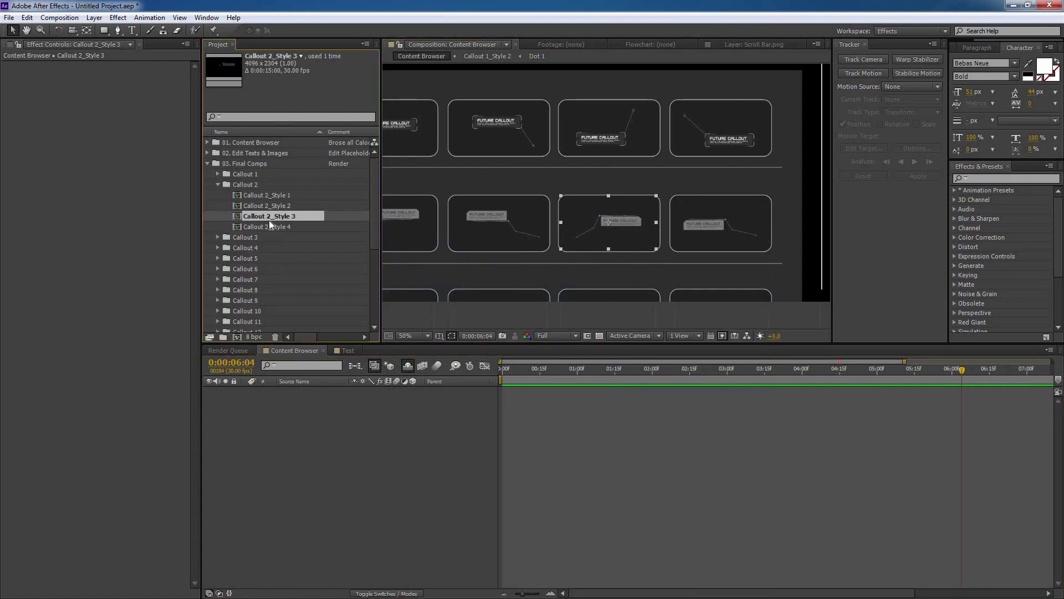
Add Callout 2_Style 3 to the Test composition between Callout 1_Style 2 and the aerial video, and fit it to the comp.
click(349, 350)
drag(283, 218, 359, 397)
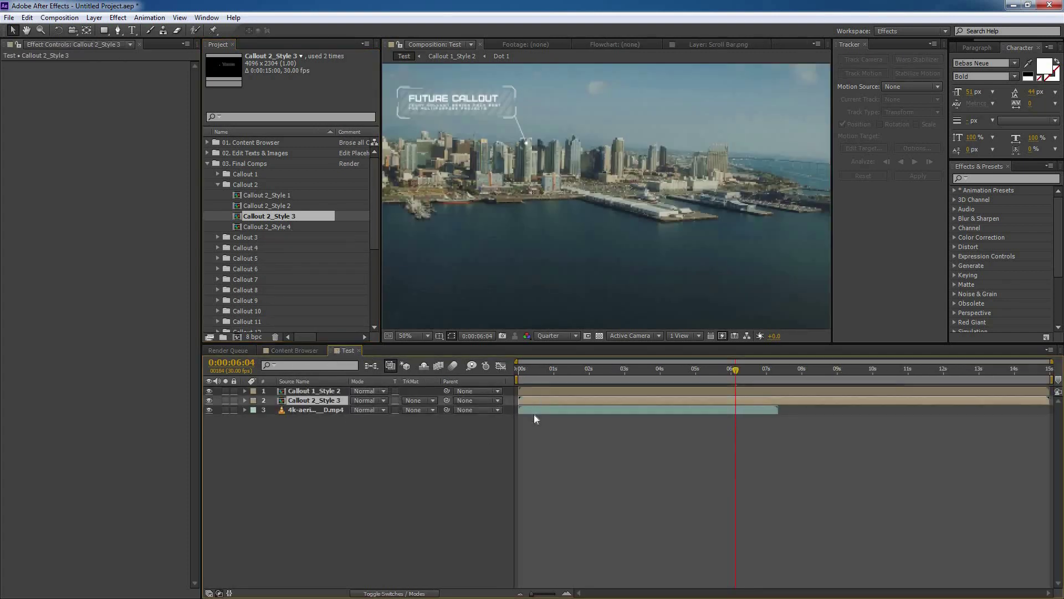
scroll(616, 155, down, 4)
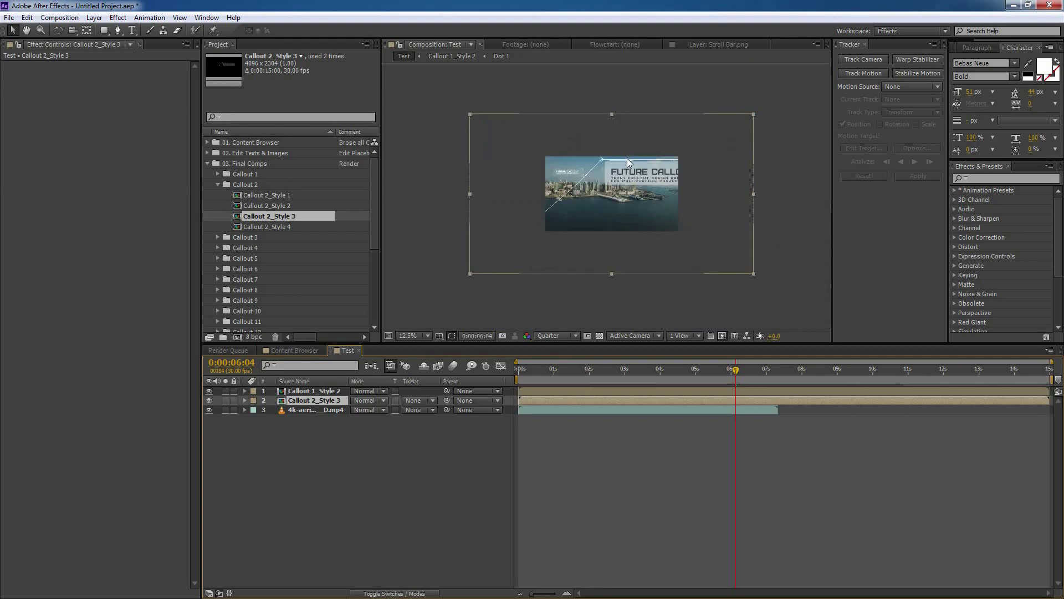
right_click(559, 171)
mouse_move(638, 228)
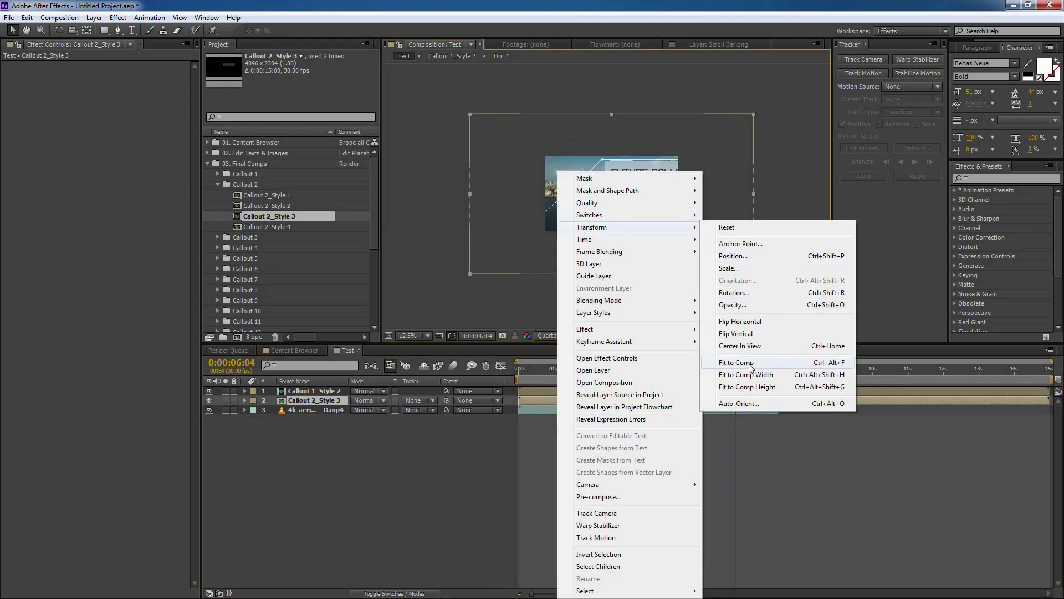
click(746, 363)
scroll(620, 201, up, 2)
scroll(627, 195, up, 1)
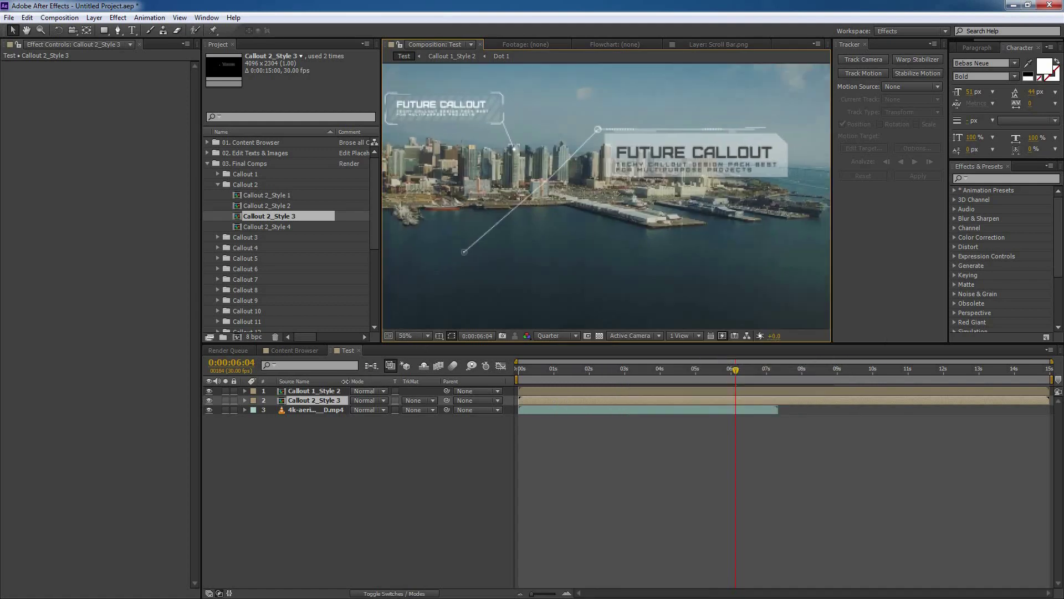
Copy the aerial video layer from Test to the bottom of Callout 2_Style 3 and fit it to the composition.
click(313, 410)
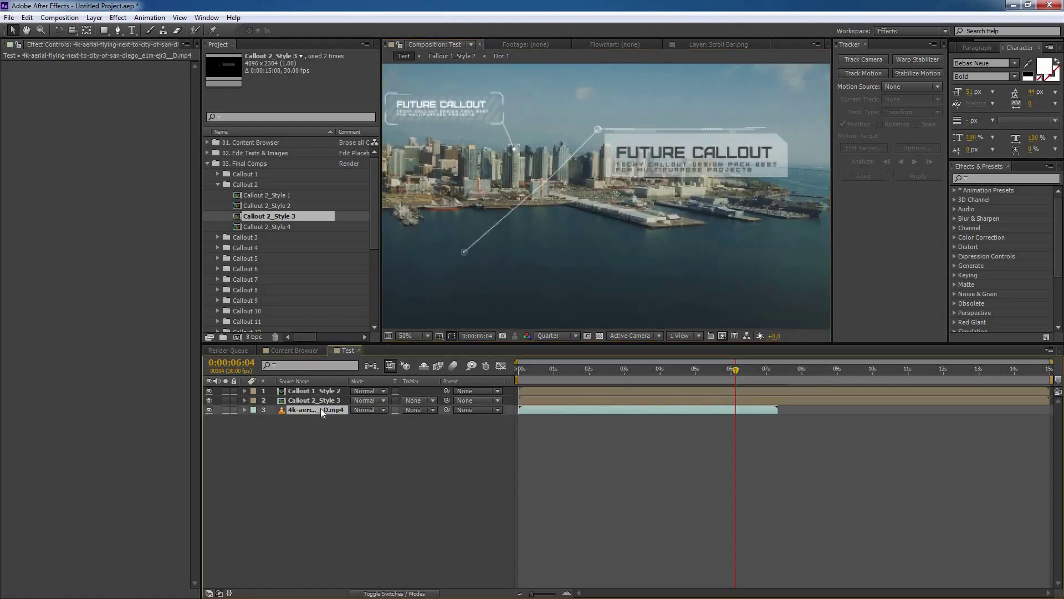
double_click(314, 400)
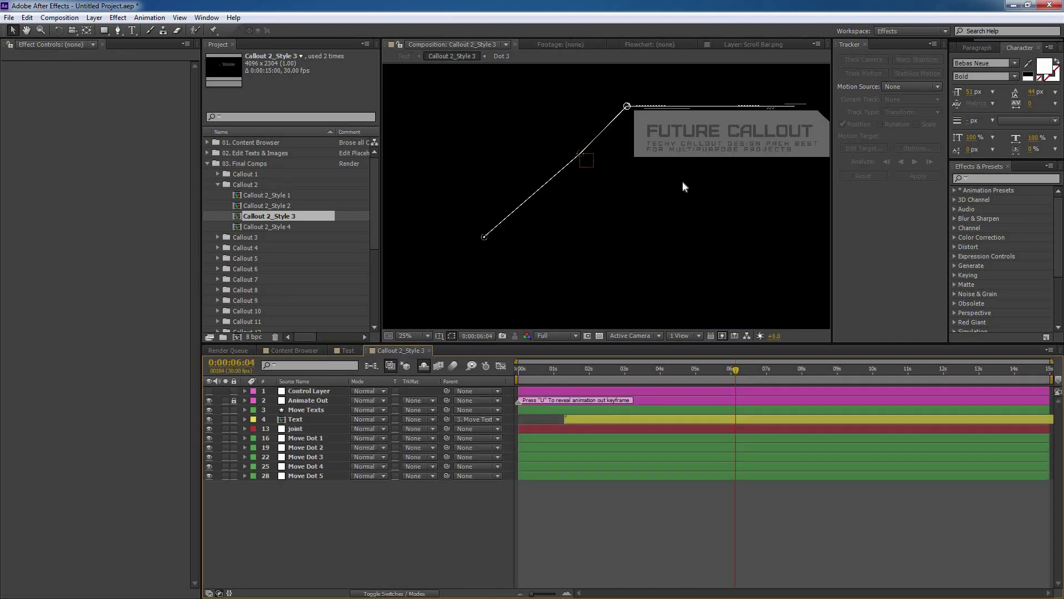
key(ctrl+v)
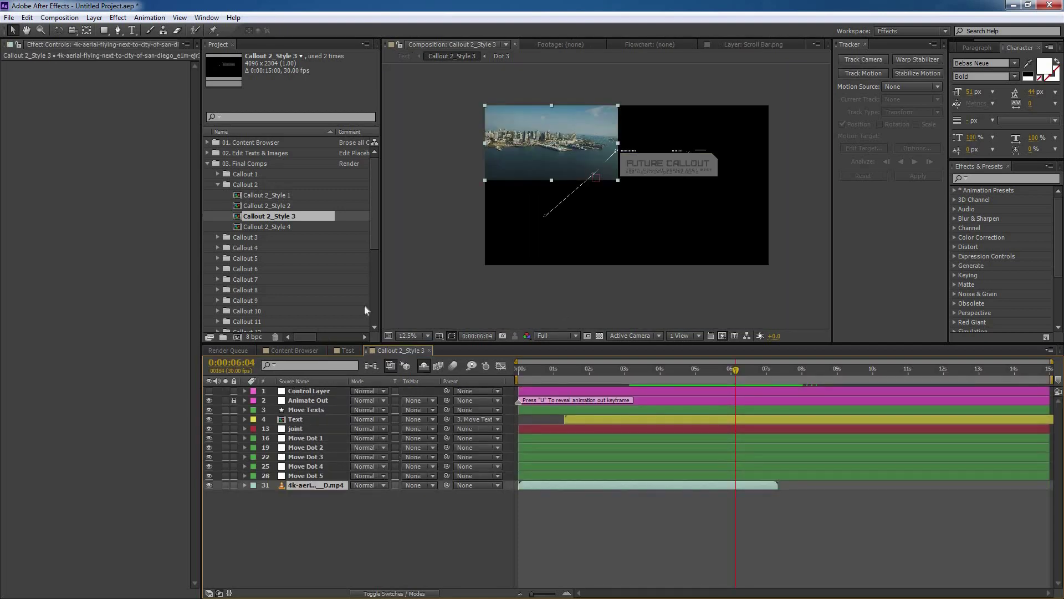
scroll(598, 183, up, 1)
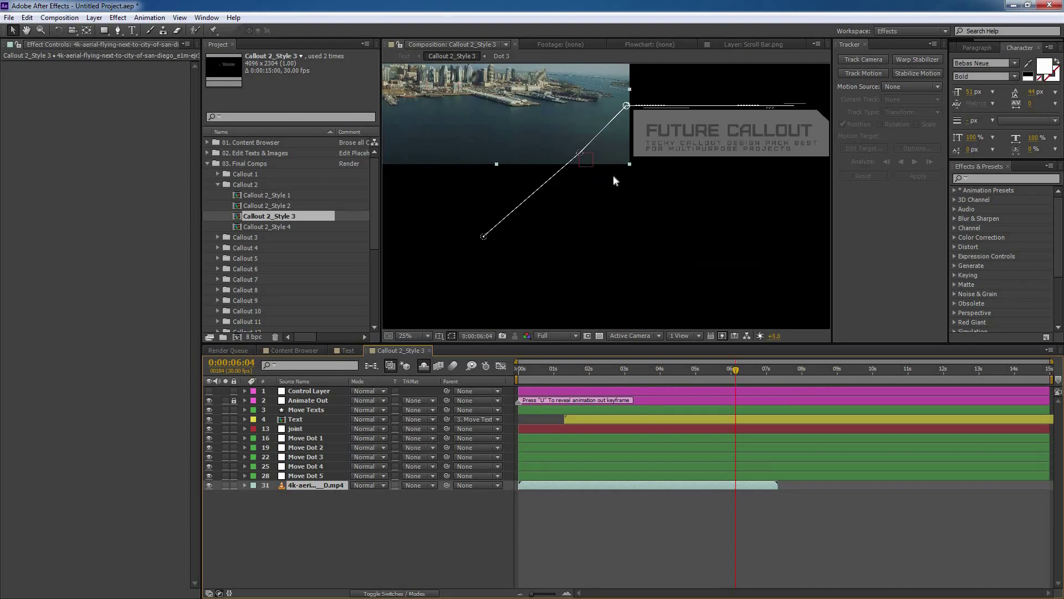
key(ctrl+alt+f)
scroll(614, 177, down, 1)
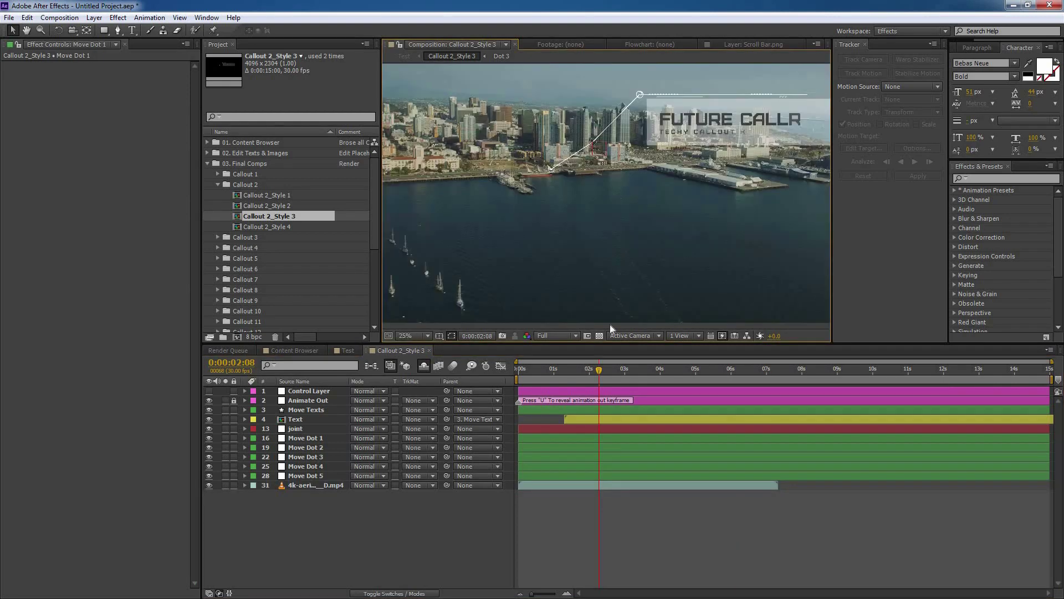
Trim the aerial video layer's start to 0:00:02:00 in the Callout 2_Style 3 timeline.
click(589, 377)
drag(588, 372, 590, 372)
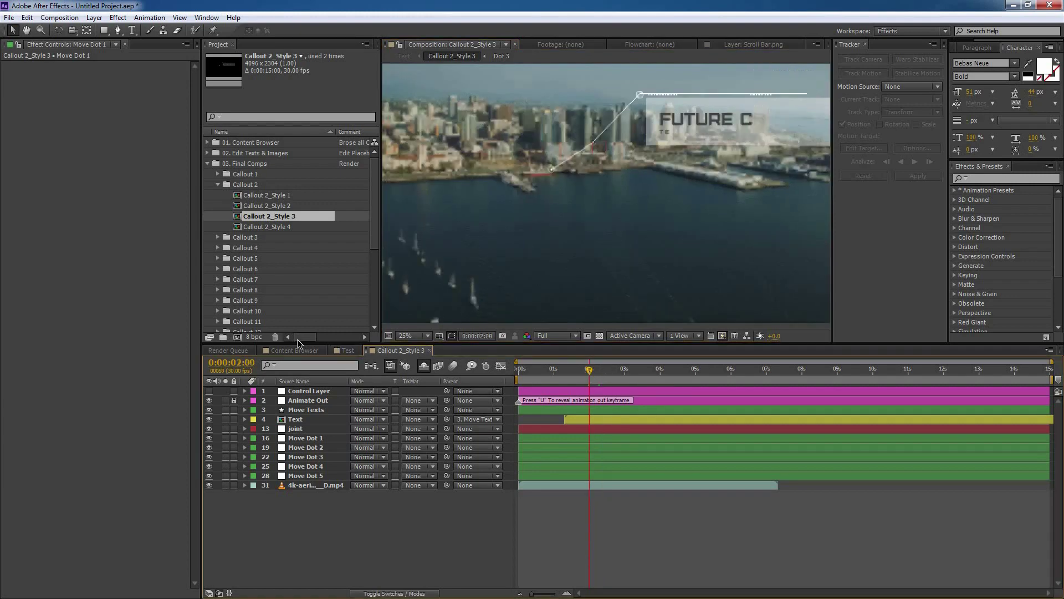
click(243, 365)
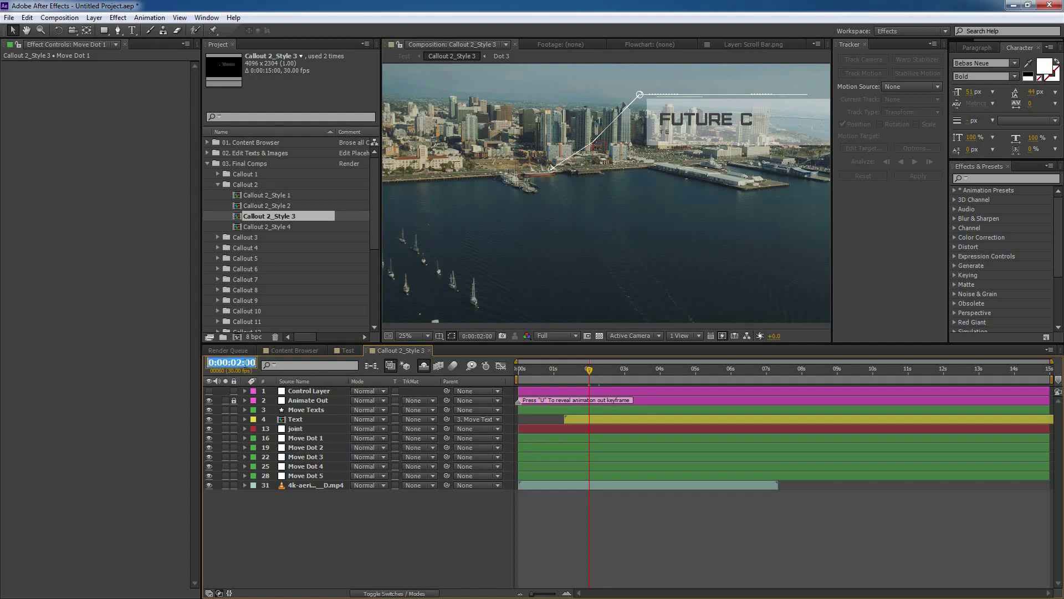
click(587, 485)
drag(520, 486, 586, 486)
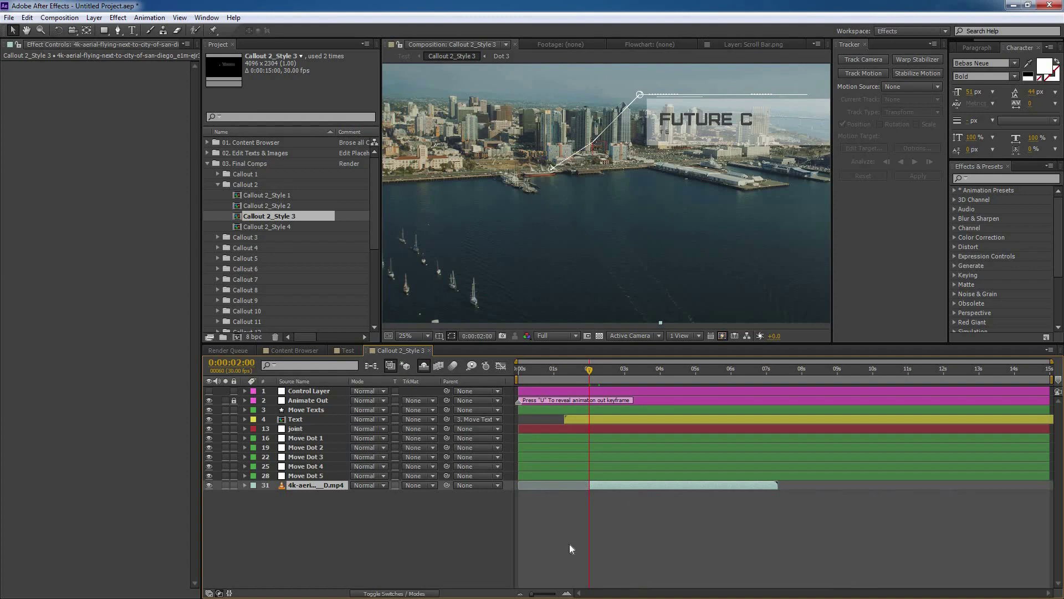
drag(540, 595, 547, 595)
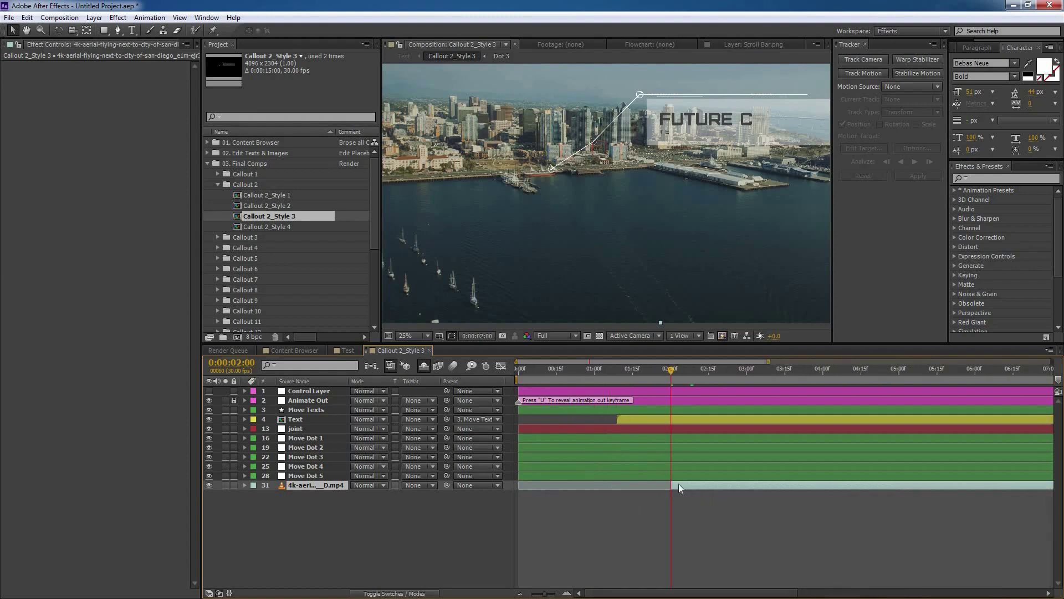
drag(660, 485, 670, 486)
Slide the trimmed aerial video layer back so it starts at 0:00:00:00.
key(minus)
mouse_move(536, 374)
mouse_down()
mouse_move(560, 376)
mouse_move(518, 382)
mouse_up()
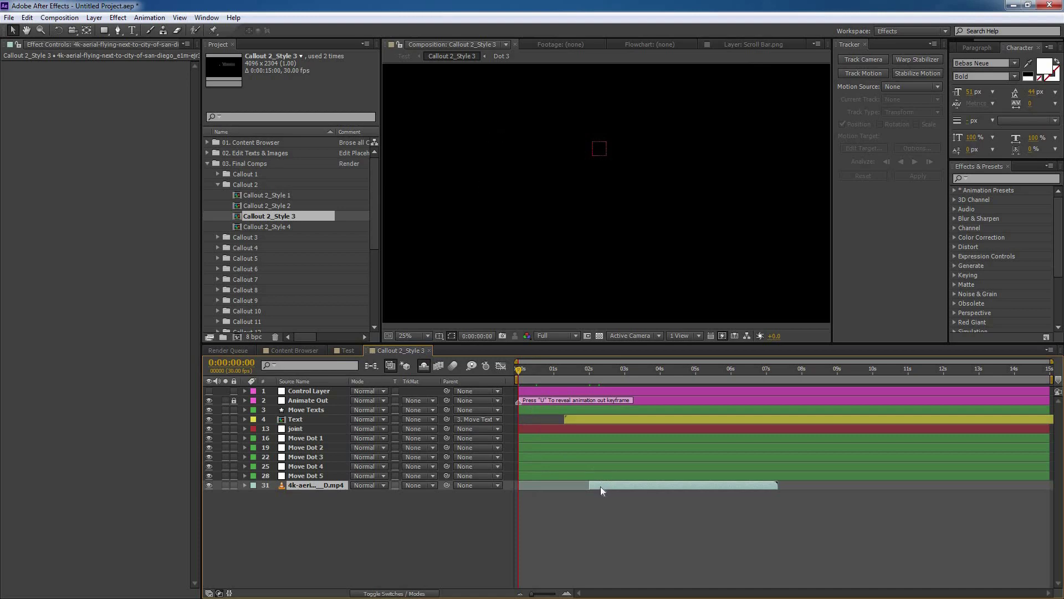
key(equal)
key(equal)
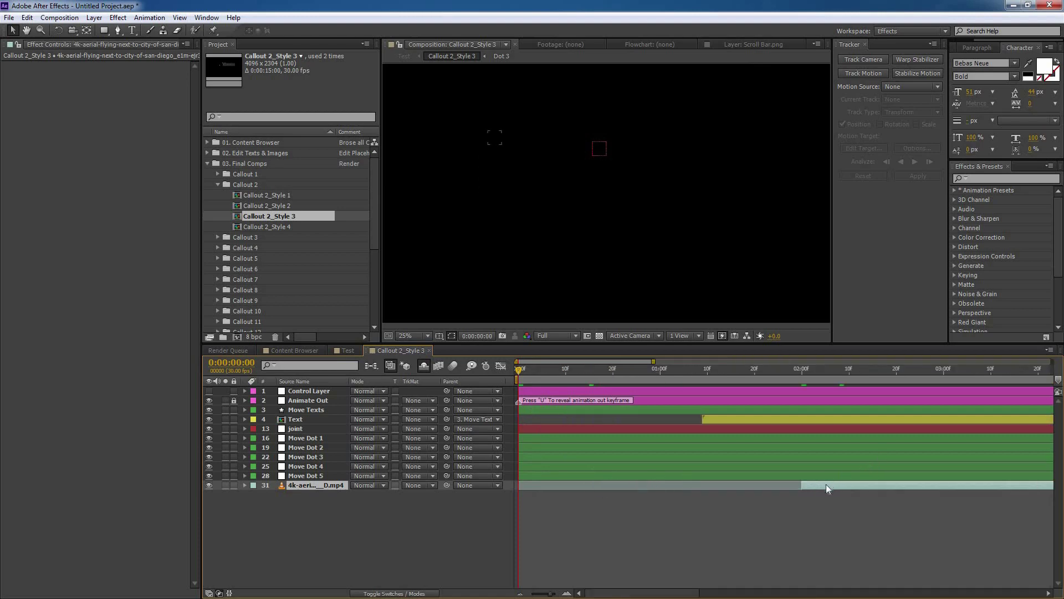
drag(722, 480, 535, 478)
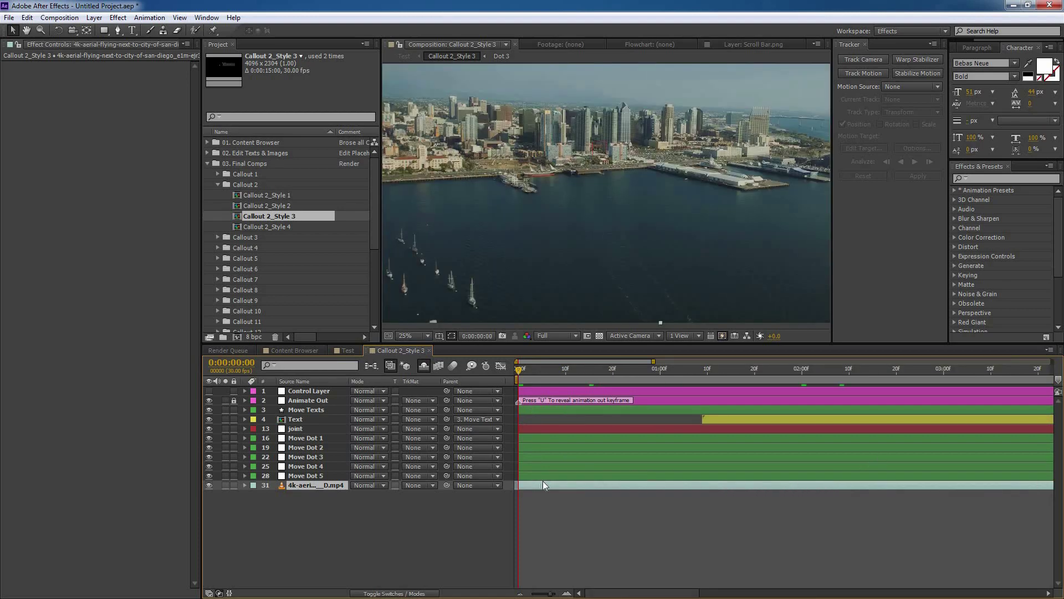
key(minus)
key(minus)
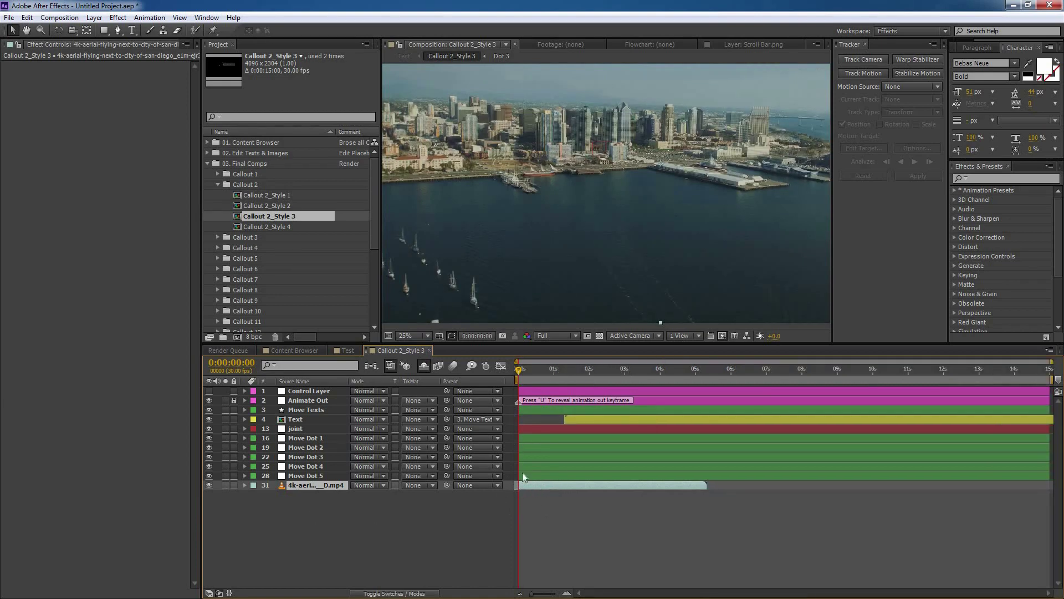
Open the aerial video in its layer viewer and create a Track Motion tracker for it.
click(546, 337)
click(554, 370)
double_click(322, 485)
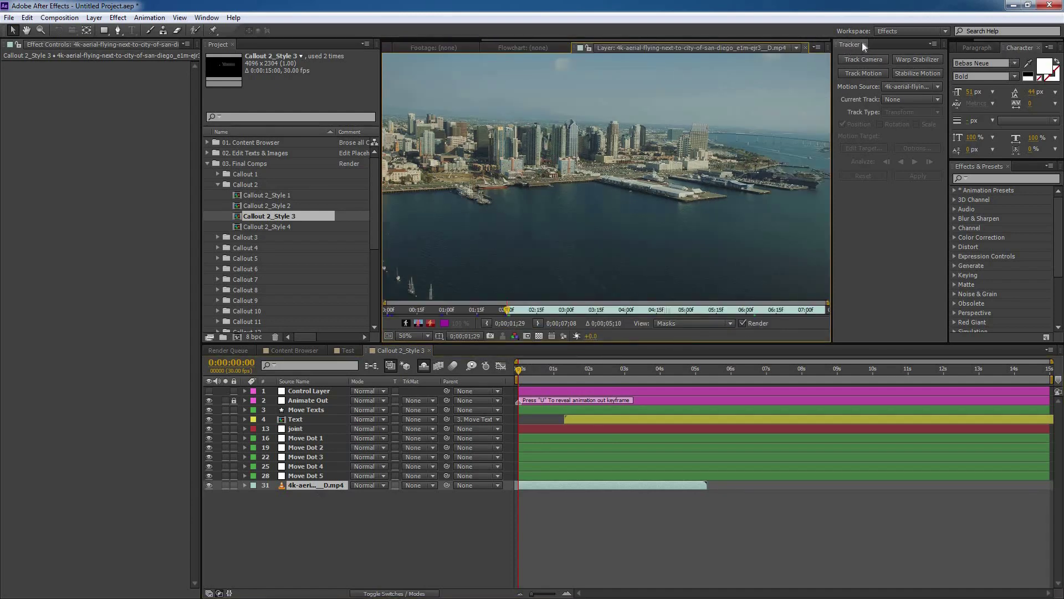
click(214, 19)
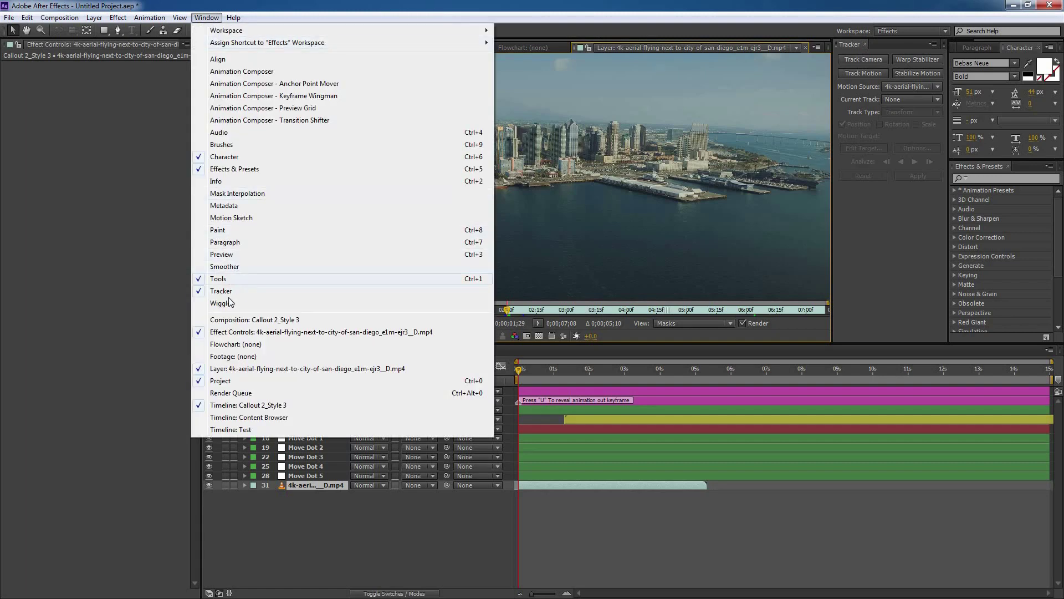
click(896, 130)
click(865, 73)
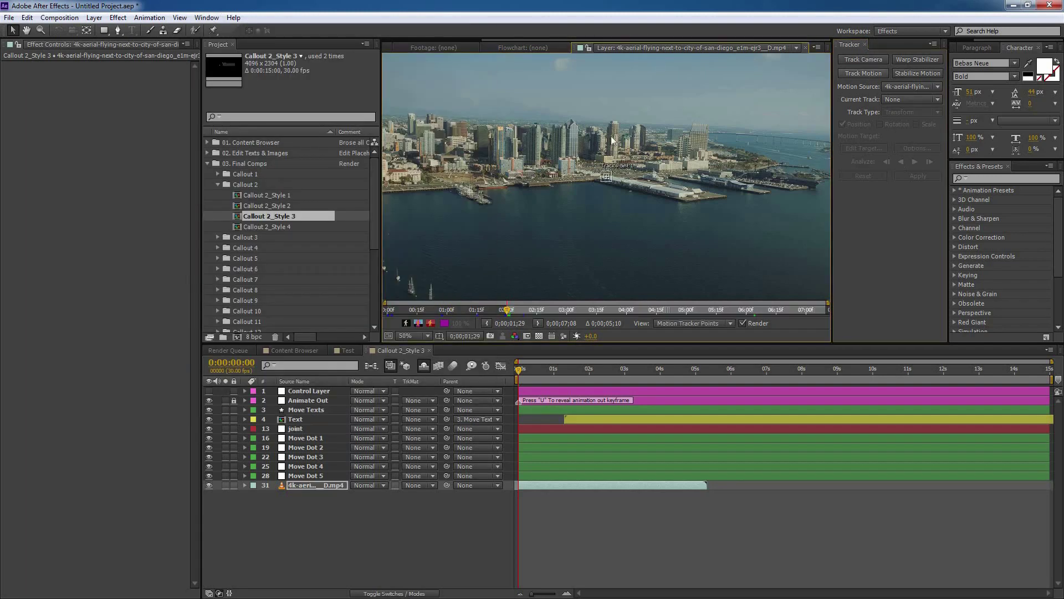
Place Track Point 1 on the dark notch at the diamond-topped tower's upper right edge.
scroll(611, 149, up, 4)
scroll(657, 145, down, 1)
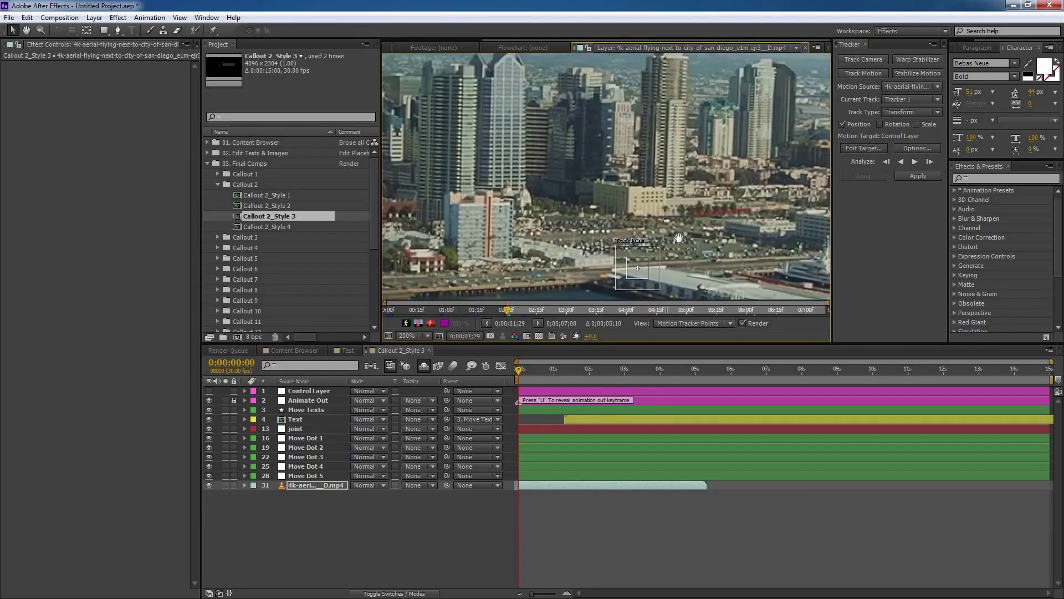
drag(649, 216, 542, 81)
scroll(641, 194, up, 3)
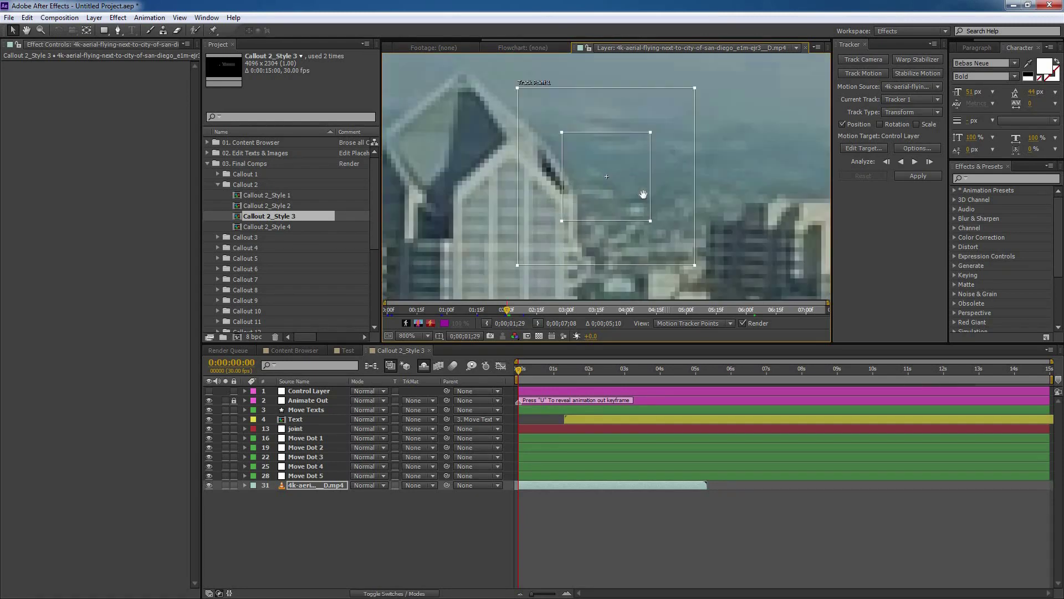
drag(607, 195, 521, 217)
scroll(555, 214, down, 2)
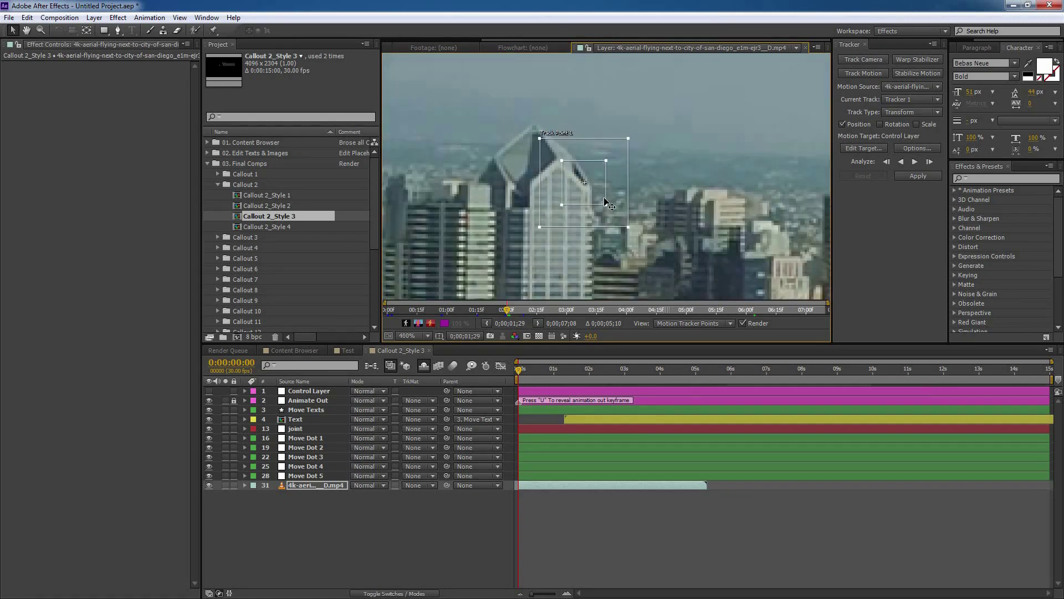
Enlarge the track point's feature region to about 37.5 px square and its search region to about 97 by 90.5 px.
drag(664, 258, 663, 257)
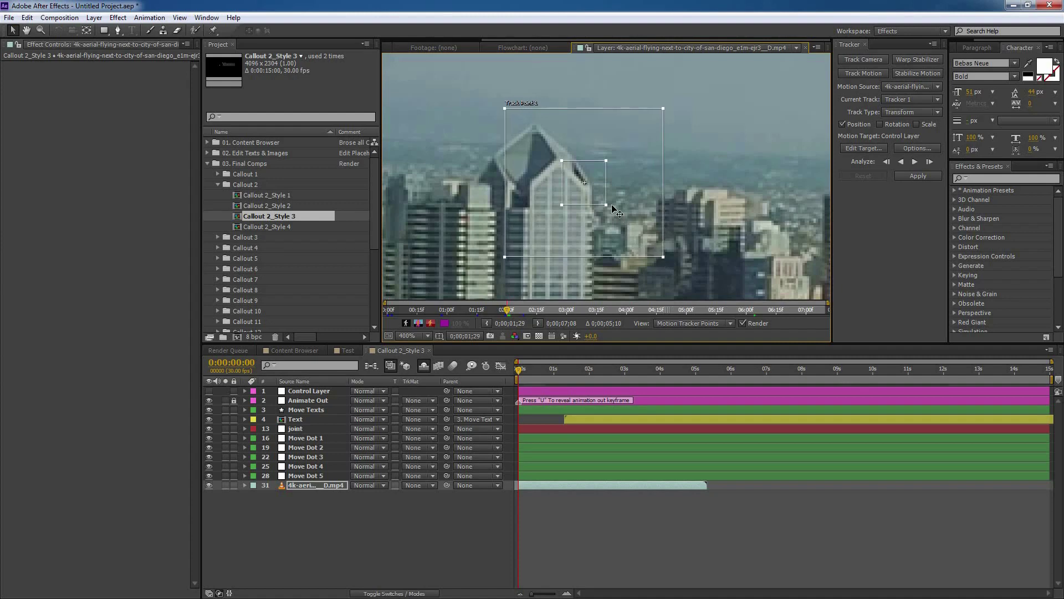
drag(608, 205, 626, 225)
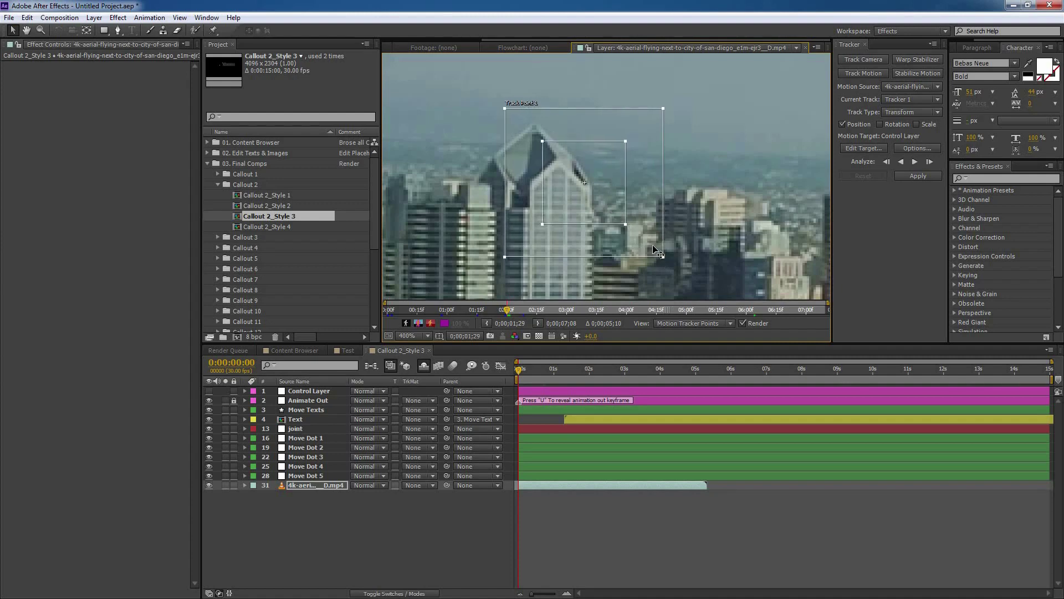
drag(663, 257, 690, 283)
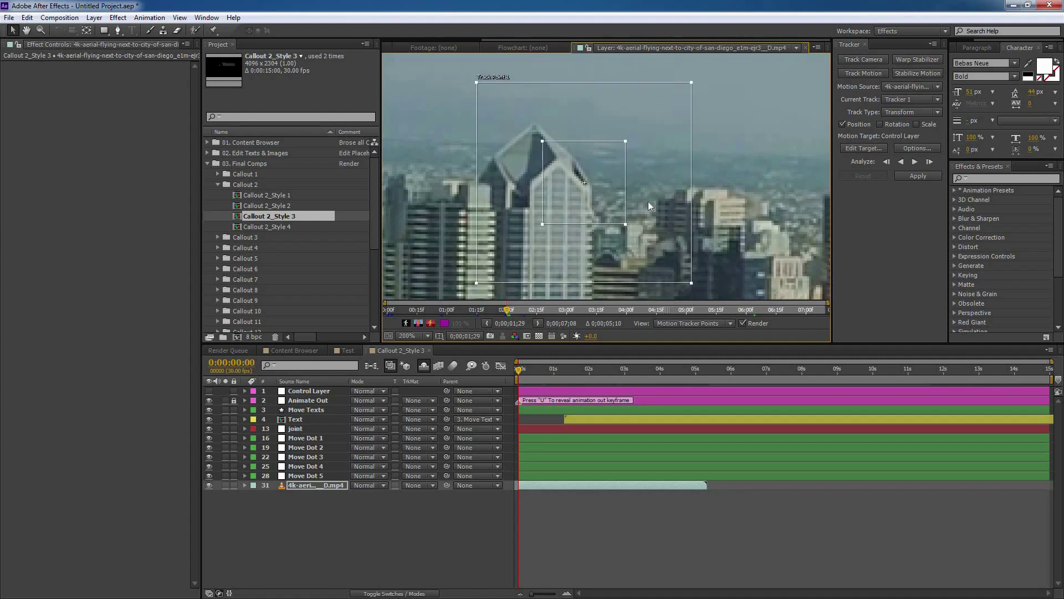
Analyze the tower's motion forward through the clip and review the track around 0:00:01:08.
scroll(643, 195, down, 1)
drag(643, 195, 661, 175)
click(915, 161)
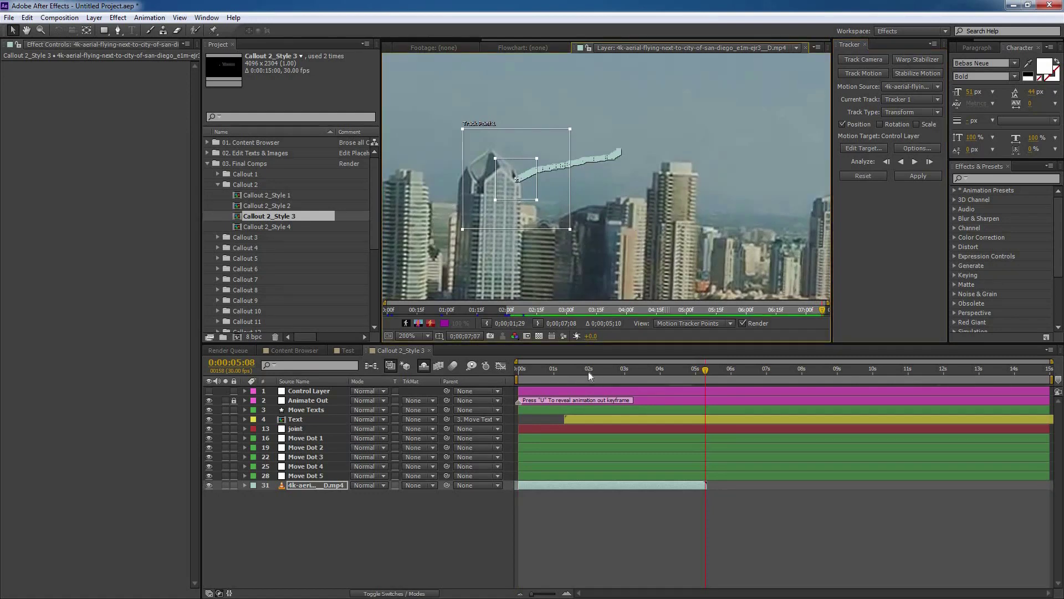
drag(589, 372, 564, 372)
scroll(575, 238, down, 1)
drag(573, 225, 581, 218)
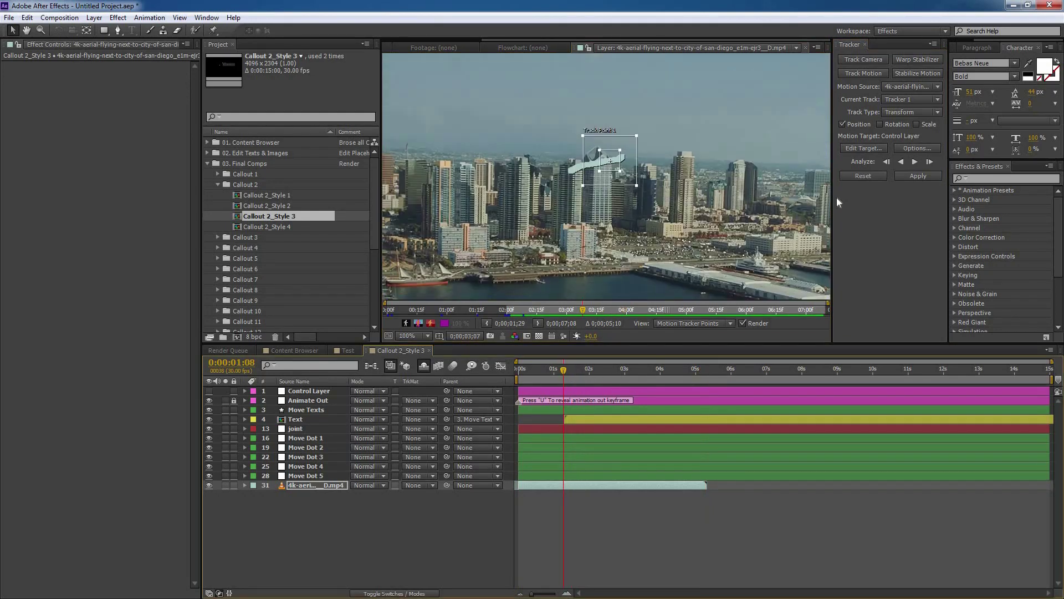
Set the motion target to the Move Dot 1 layer and apply the tracking data to it.
click(865, 148)
click(584, 211)
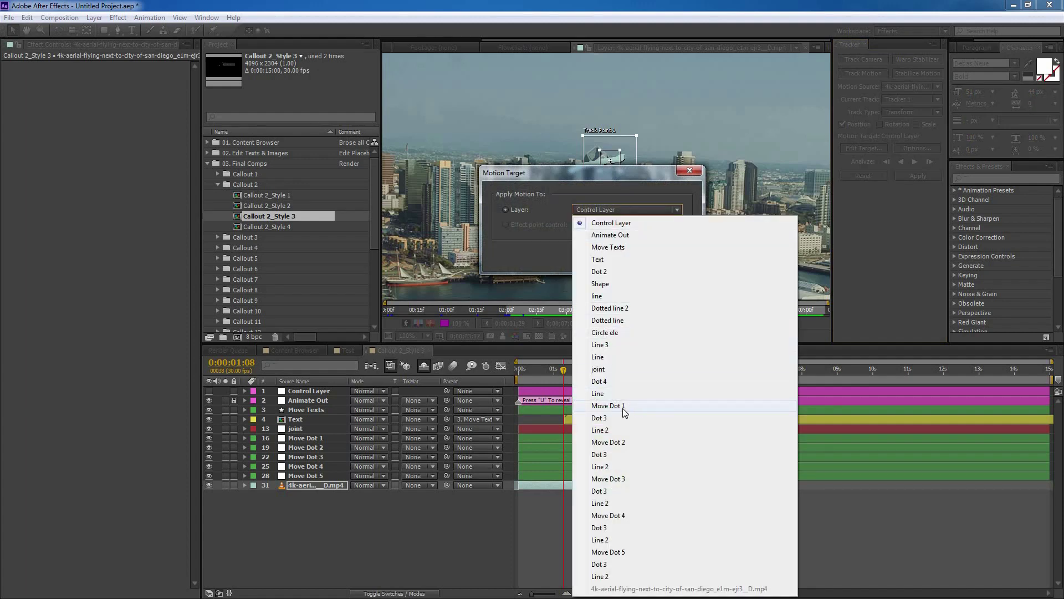
click(623, 408)
click(612, 257)
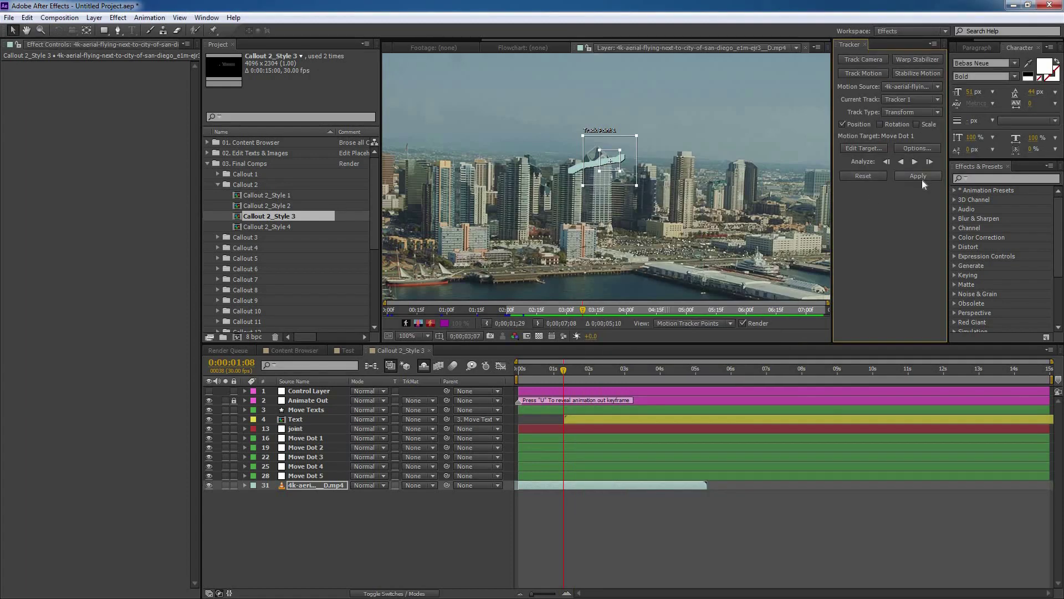
click(920, 178)
click(417, 290)
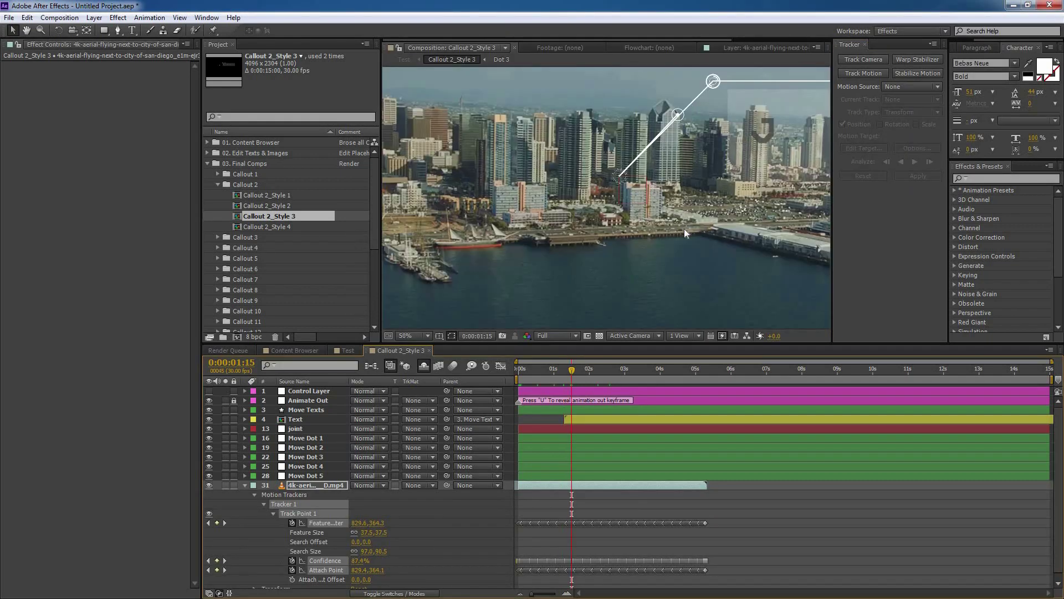
Preview the tracked callout over the city and set the composition preview resolution to Quarter.
key(space)
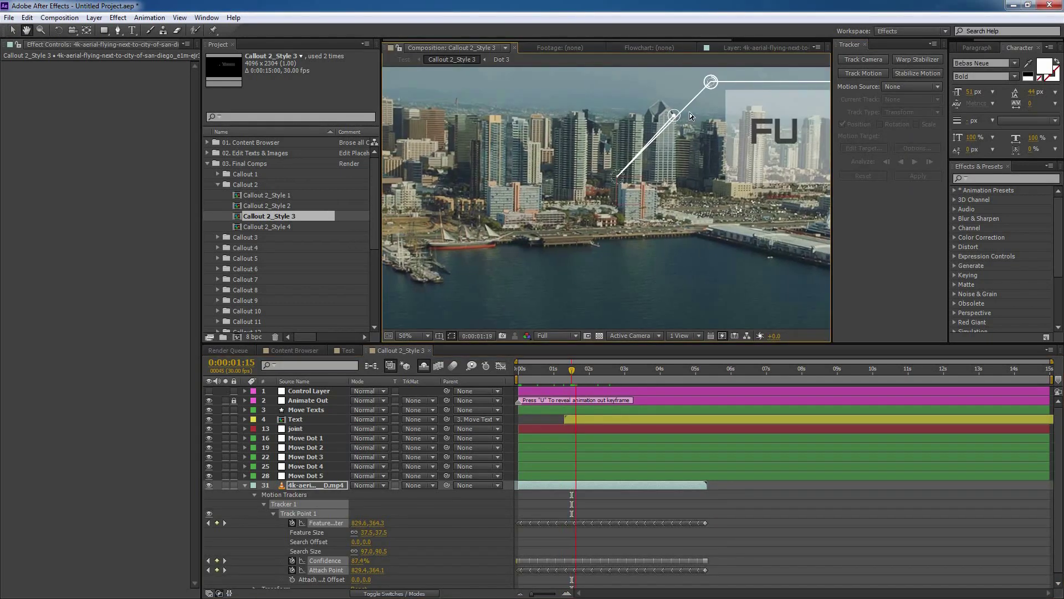
key(space)
scroll(664, 158, down, 1)
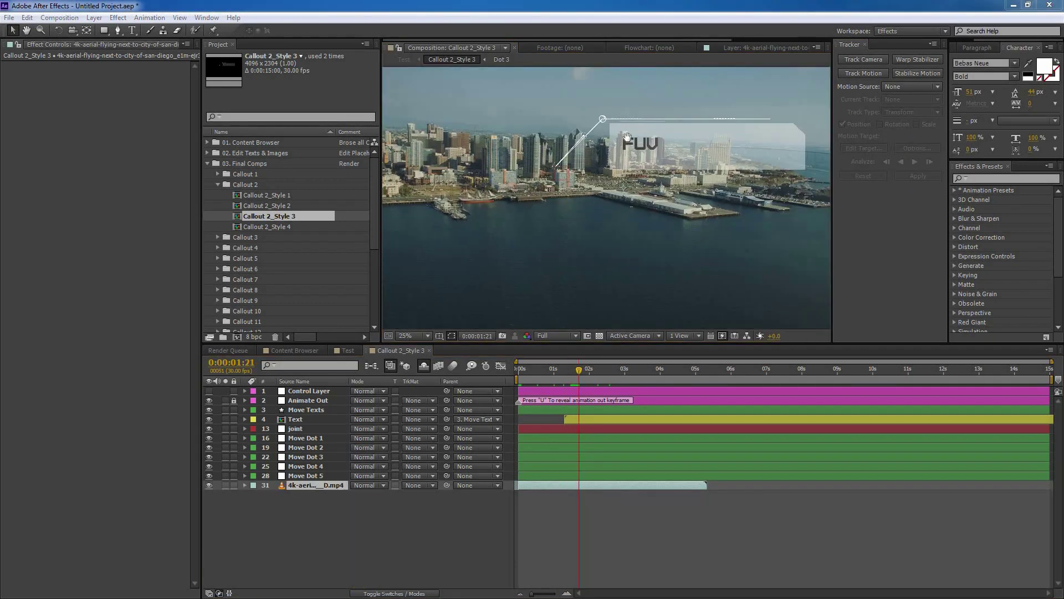
drag(626, 137, 610, 144)
click(543, 335)
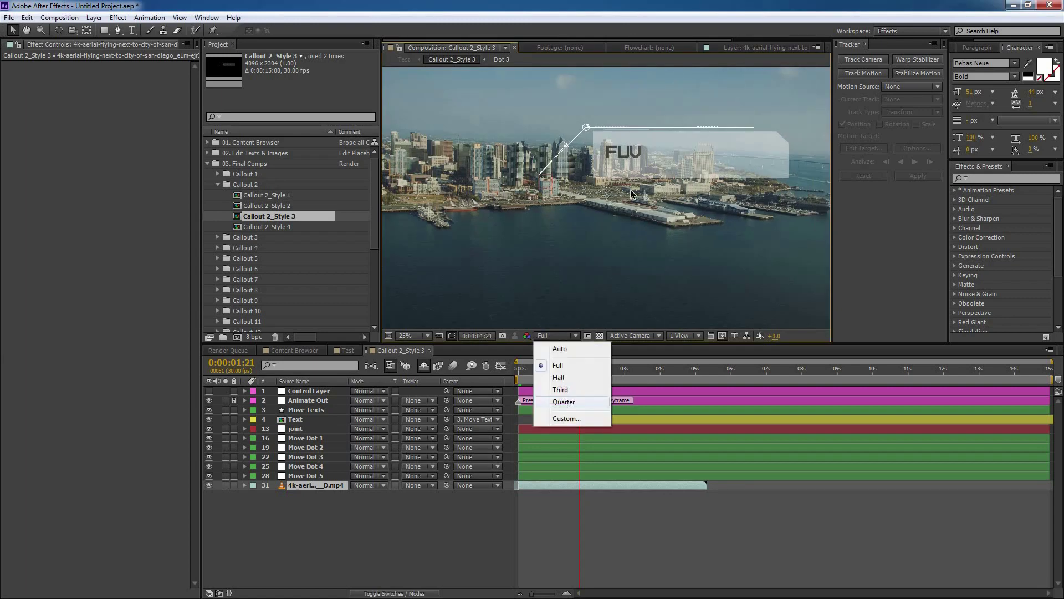
click(560, 403)
drag(528, 235, 511, 240)
Reposition the Move Texts box over the water beyond the towers and scale it down.
click(311, 409)
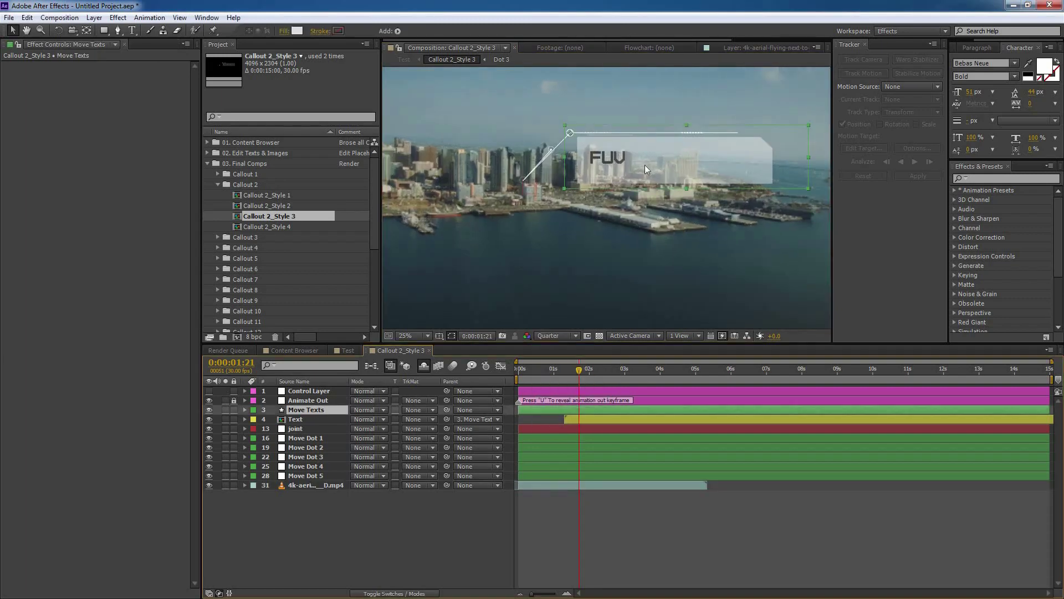
drag(644, 164, 567, 182)
mouse_move(634, 175)
mouse_down()
mouse_move(647, 199)
mouse_move(633, 197)
mouse_move(643, 185)
mouse_up()
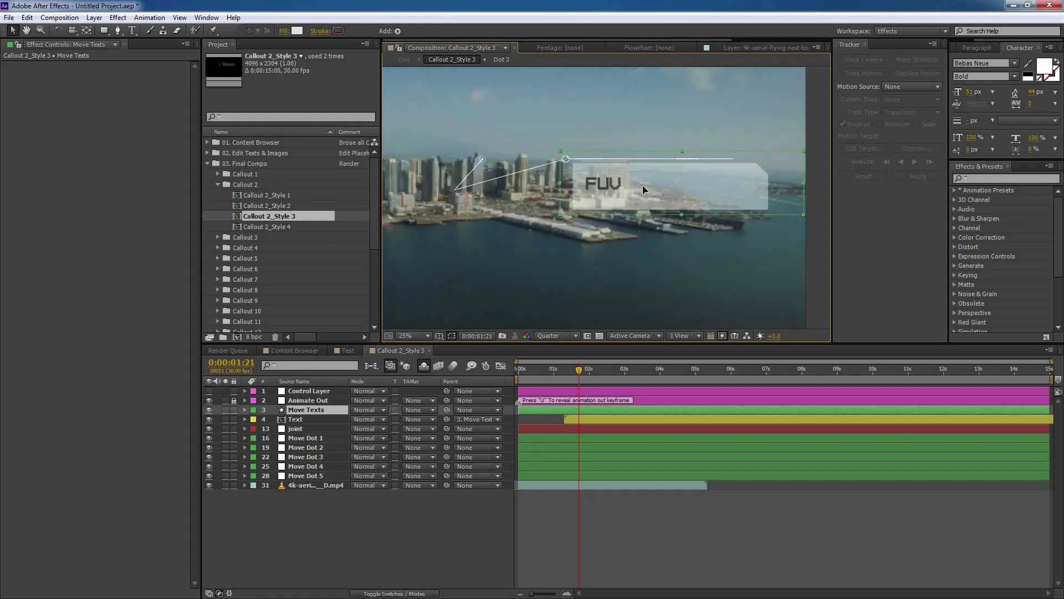
drag(801, 151, 752, 154)
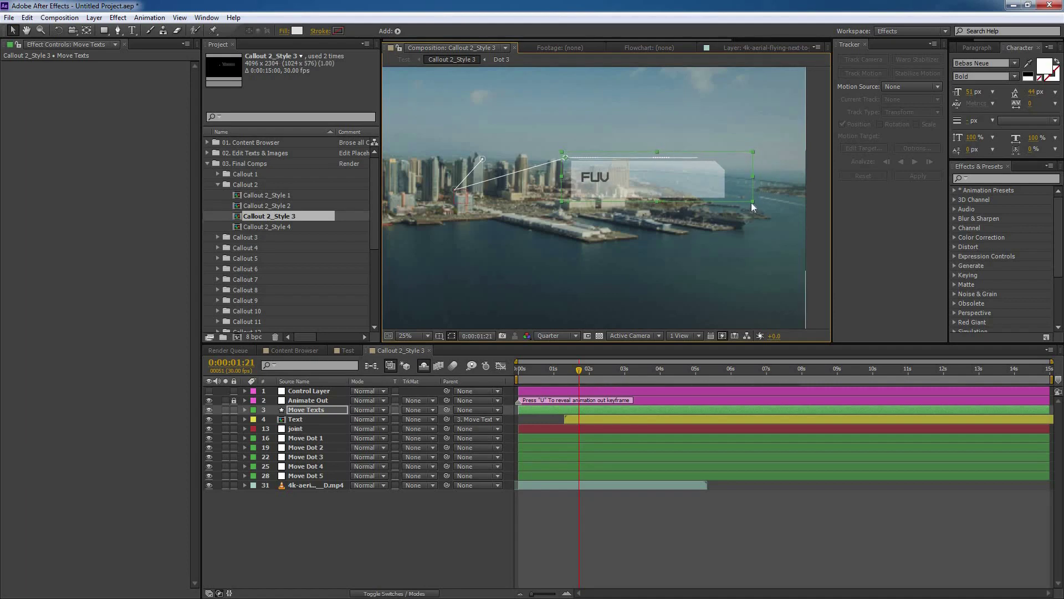
drag(753, 201, 776, 197)
Place the joint just above the skyline, between the tower's tracked dot and the text box.
click(292, 430)
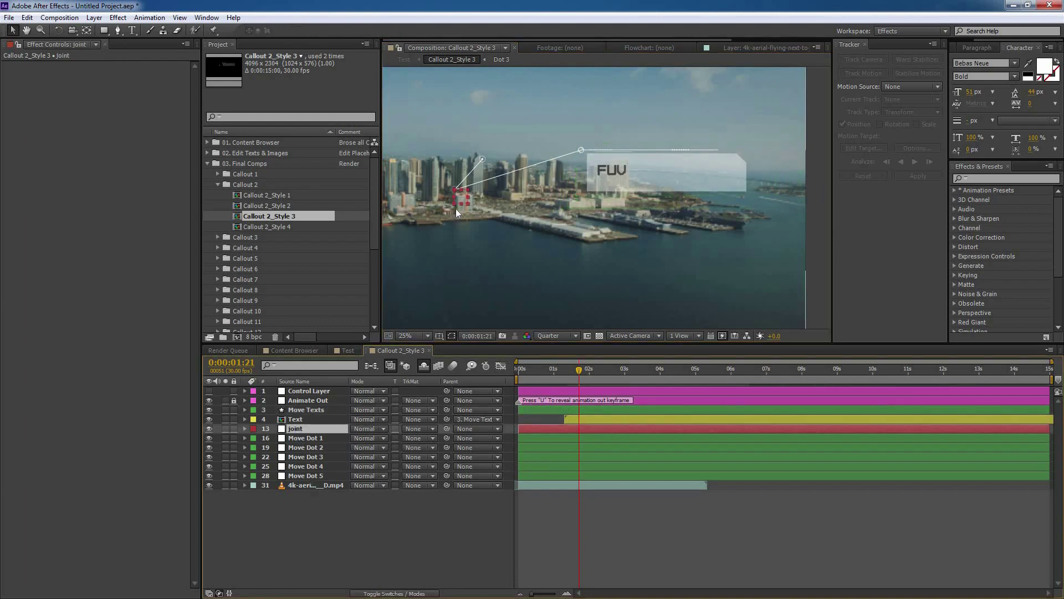
drag(456, 204, 521, 153)
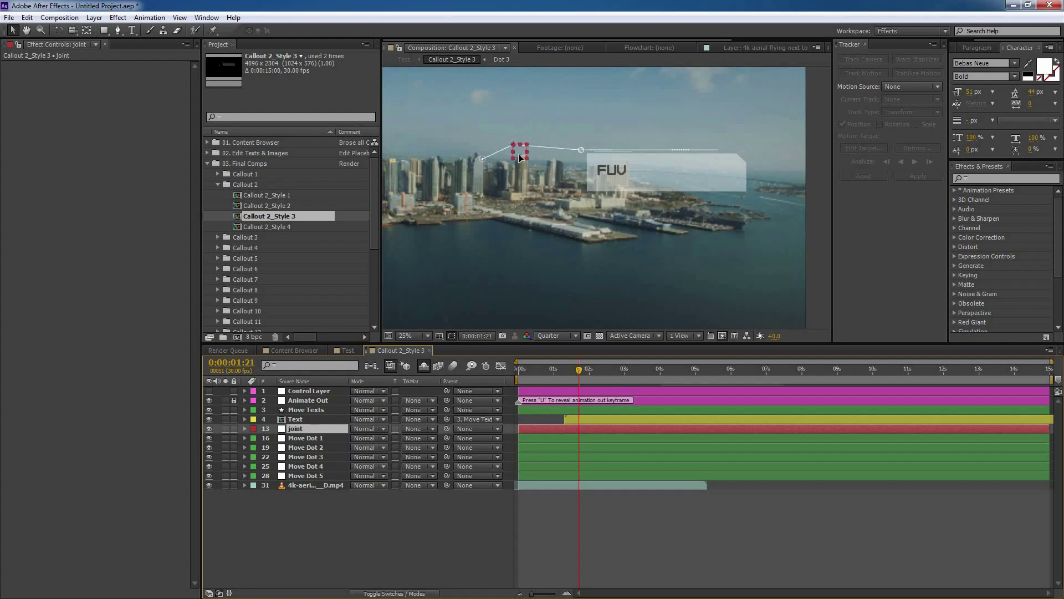
drag(669, 171, 660, 138)
drag(518, 159, 520, 168)
Raise the Move Texts box into the sky above the skyline, to a position of about 2353, 464.
drag(641, 138, 634, 136)
scroll(594, 187, down, 1)
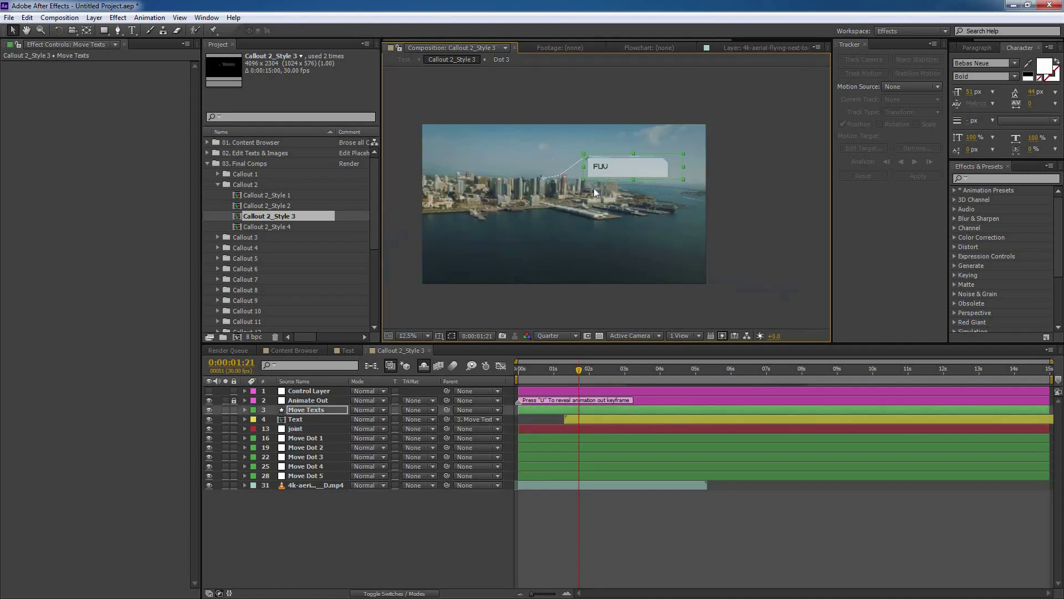
drag(618, 179, 639, 169)
scroll(711, 159, up, 1)
drag(760, 169, 737, 158)
scroll(740, 157, down, 1)
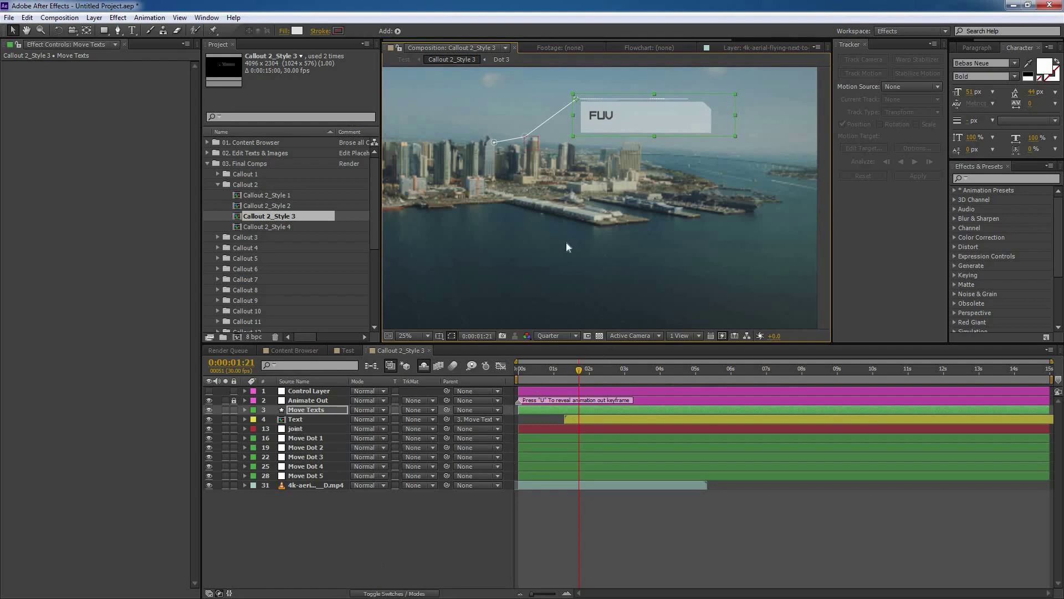
Show the Position properties of Move Texts and joint, and keyframe the joint's Position at the start of the composition.
click(311, 411)
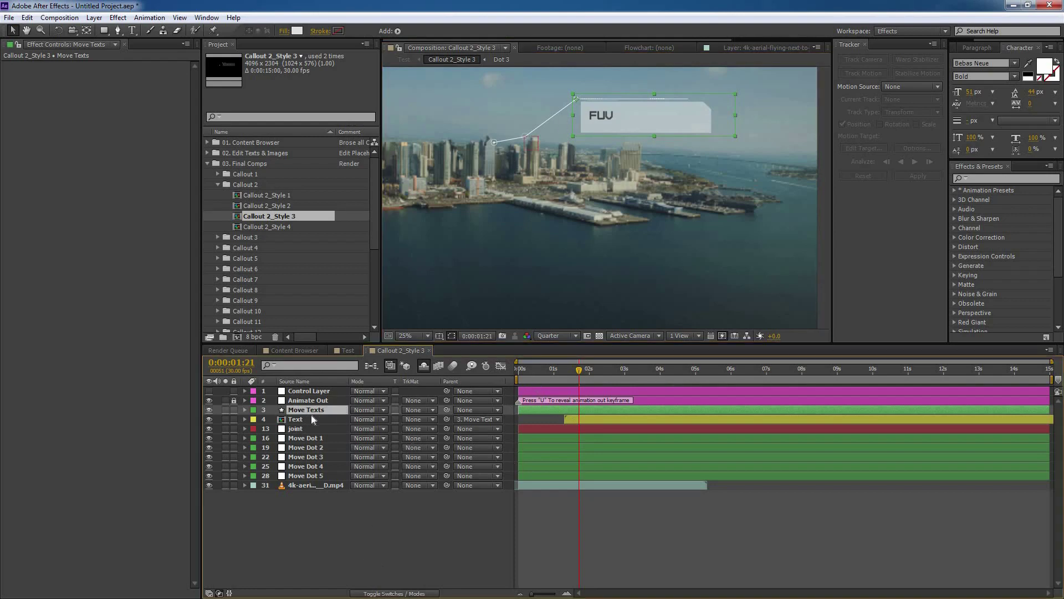
key(p)
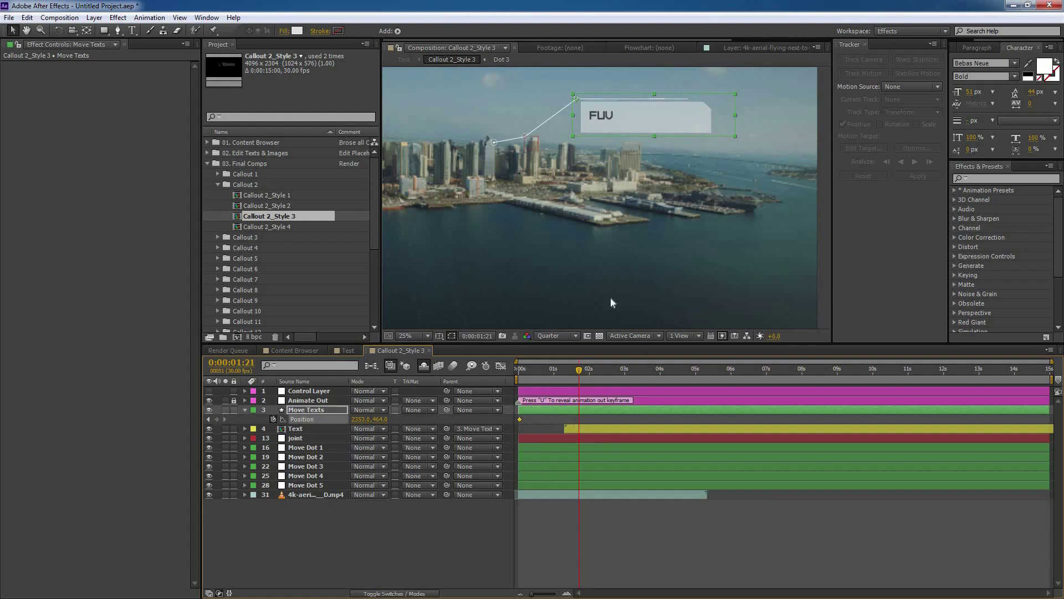
click(297, 438)
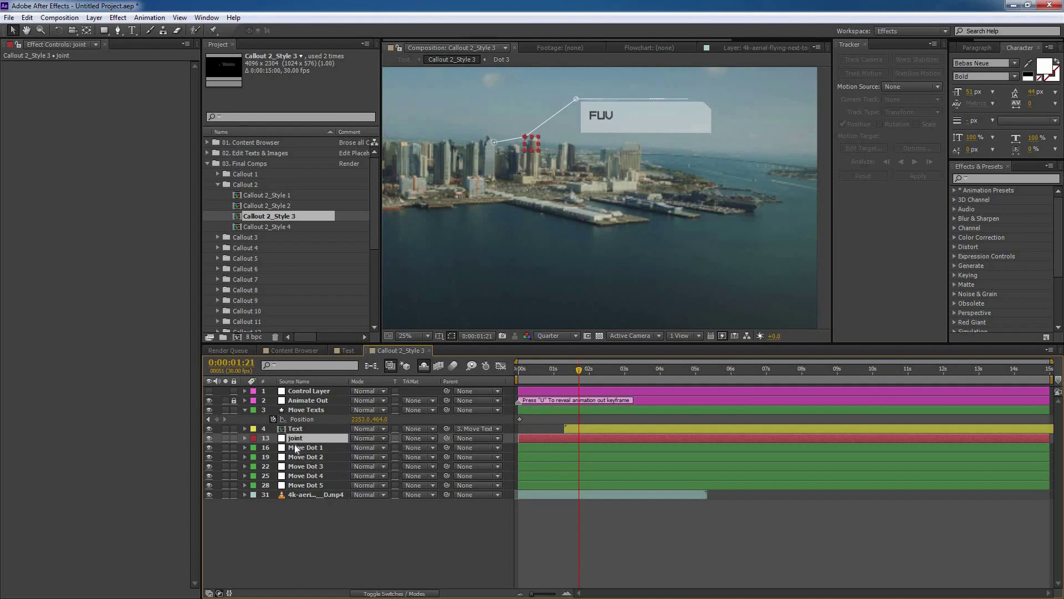
key(p)
click(274, 447)
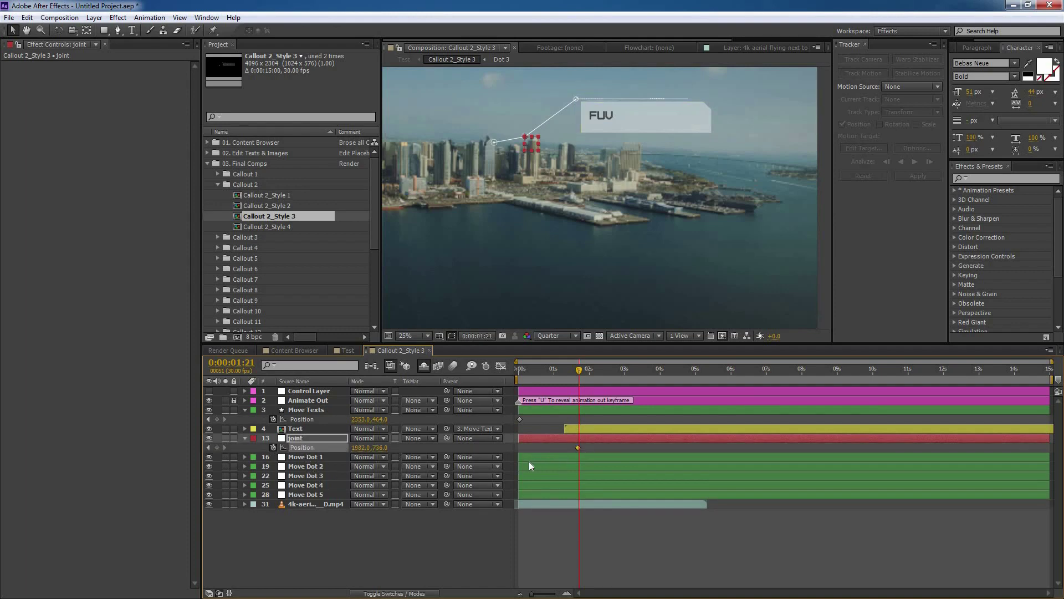
drag(577, 447, 519, 459)
At 0:00:01:21, move the Move Texts box lower and farther right, to about 2673, 724.
click(696, 108)
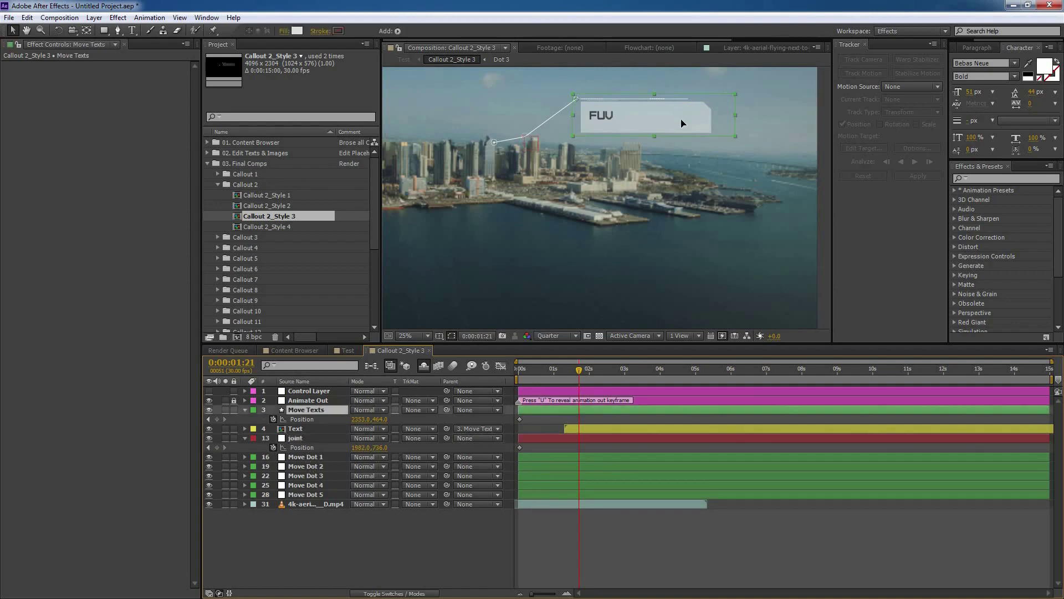
drag(682, 123, 694, 169)
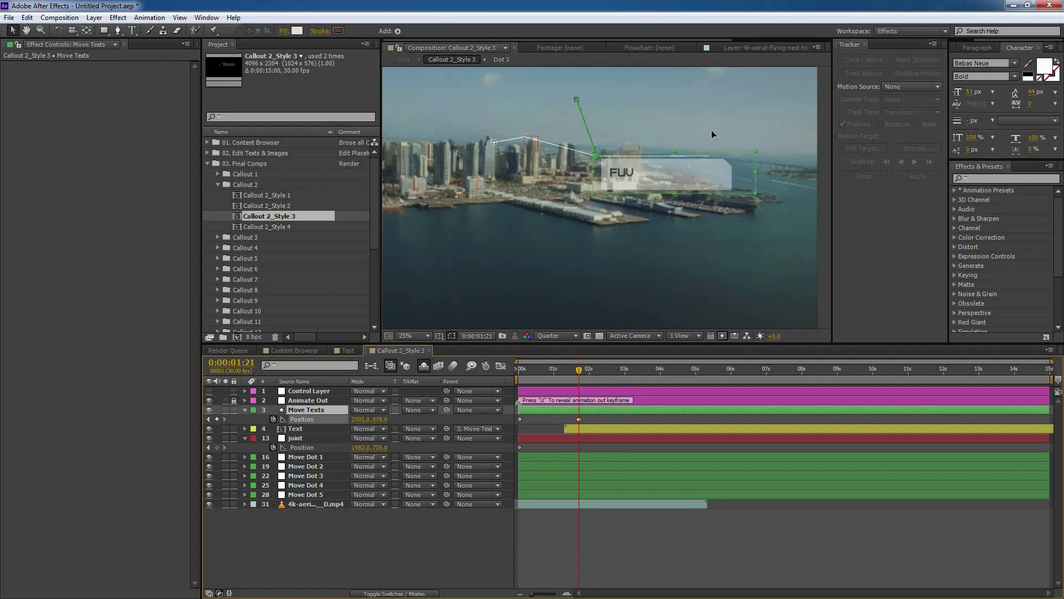
mouse_move(711, 135)
mouse_down()
mouse_move(684, 118)
mouse_move(722, 128)
mouse_move(717, 152)
mouse_up()
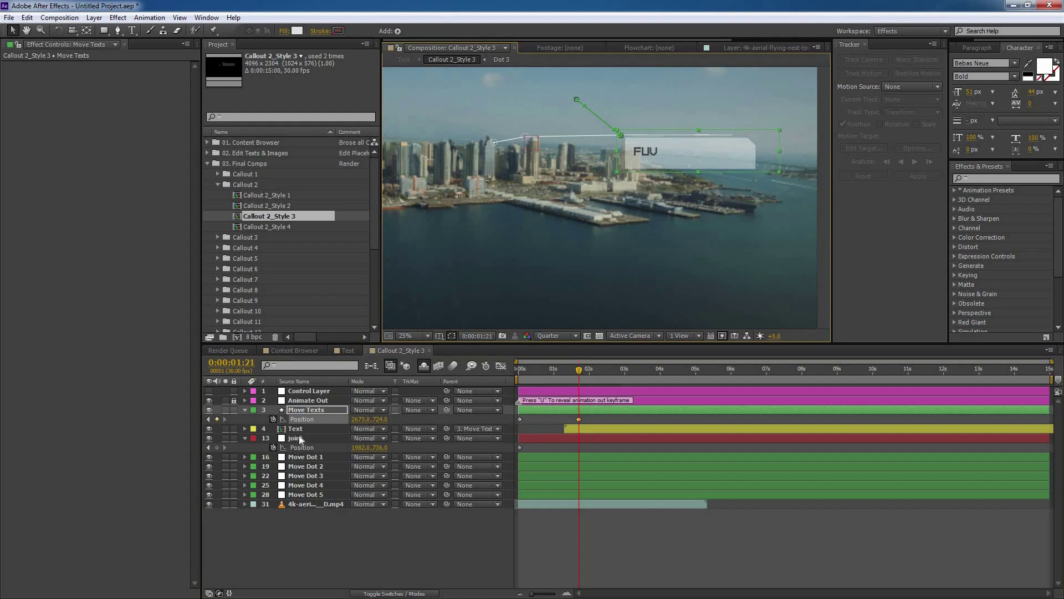
Lower the joint to the tower's mid-height, and shift the second Position keyframes of Move Texts and joint to the aerial clip's end.
click(296, 438)
drag(537, 159, 542, 178)
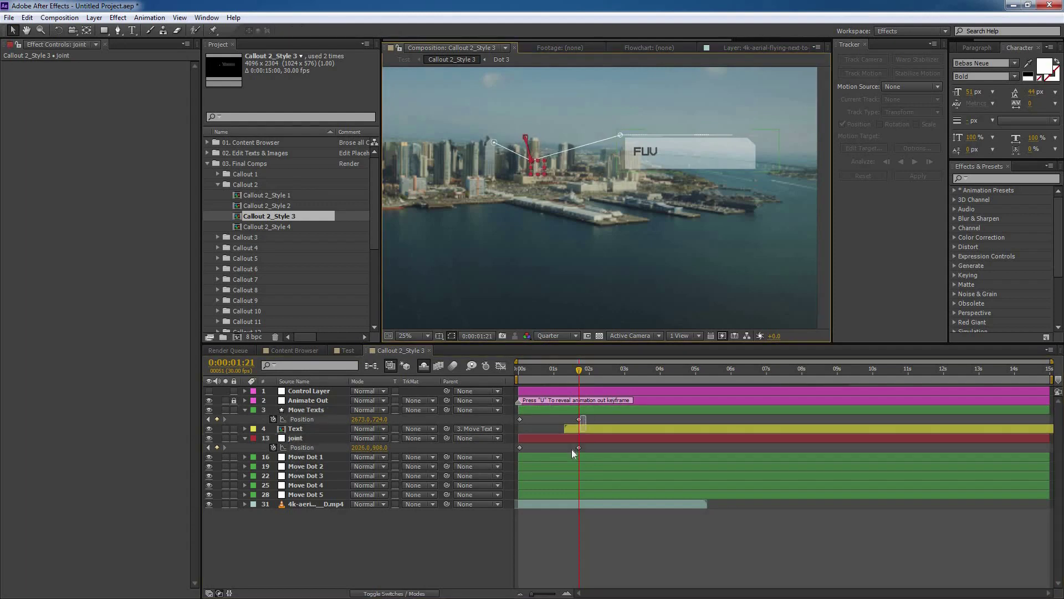
shift+click(578, 419)
drag(584, 421, 703, 420)
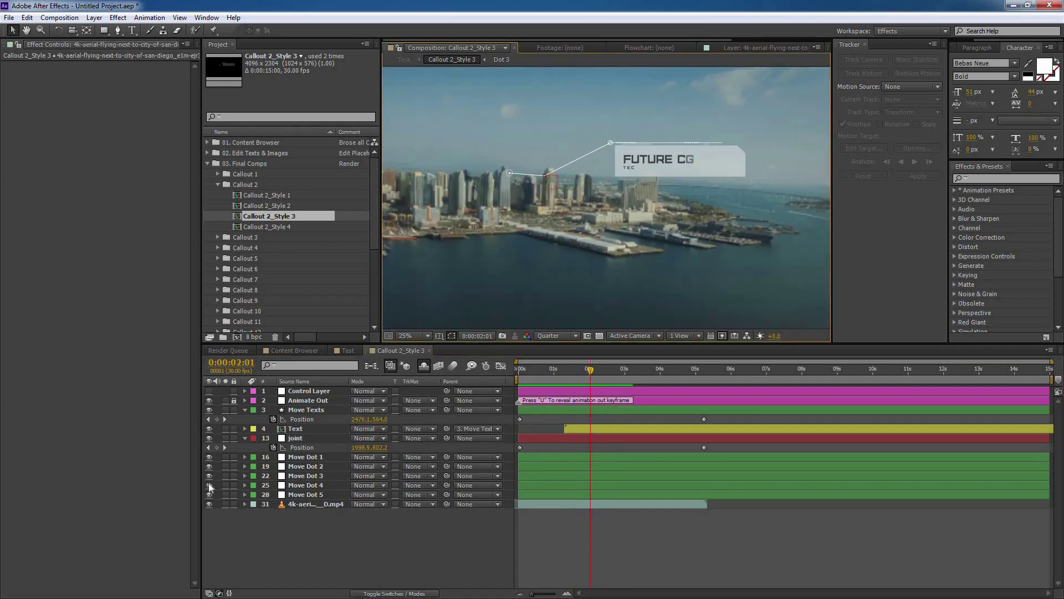
Turn on Pointer 2 in the Control Layer's effects and place its dot on the low orange-trimmed building.
click(299, 391)
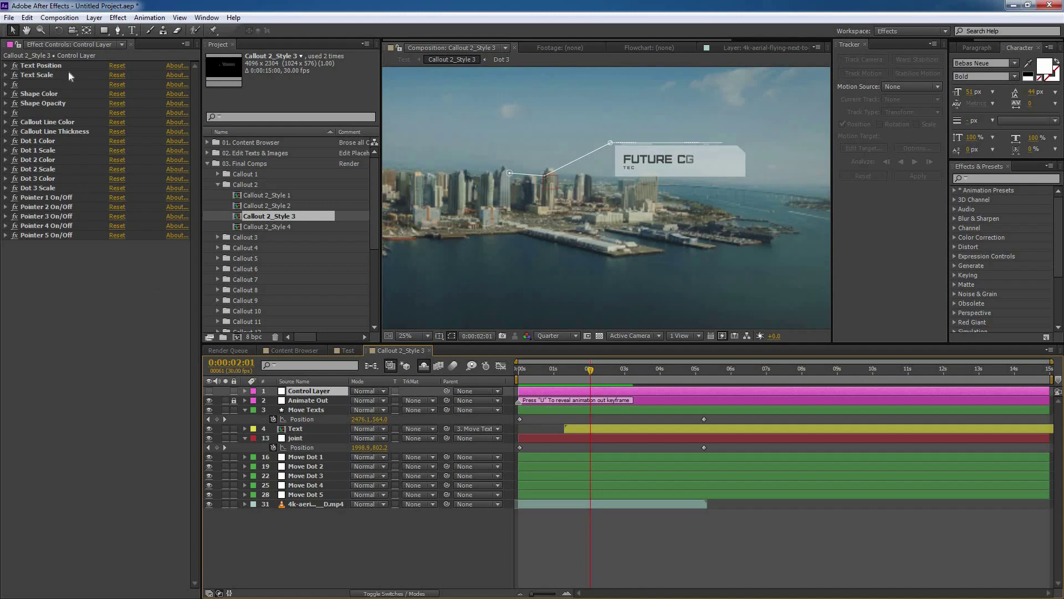
click(61, 200)
shift+click(52, 233)
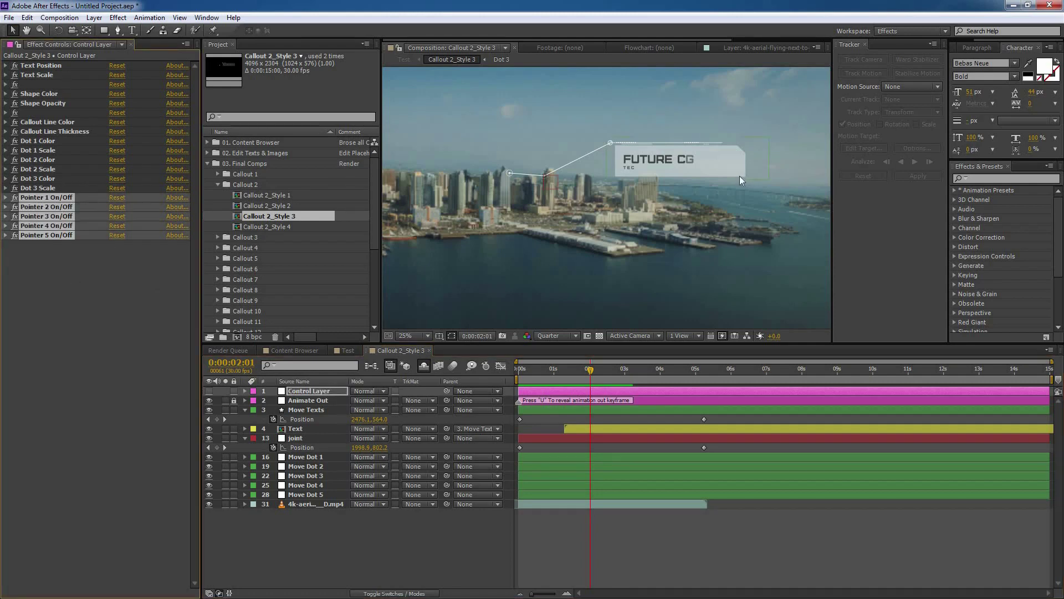
click(191, 258)
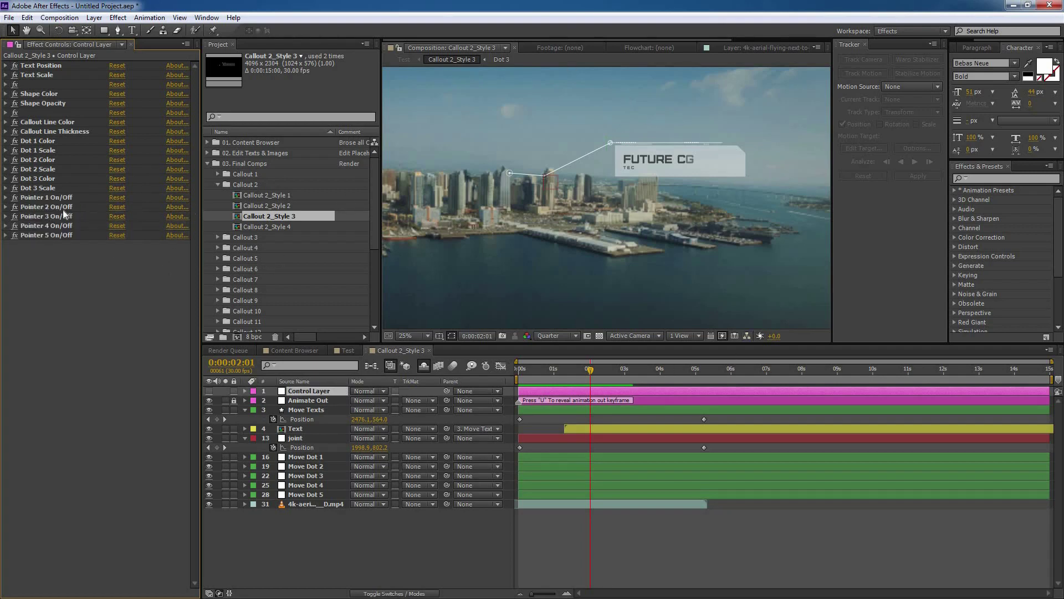
click(16, 205)
click(5, 207)
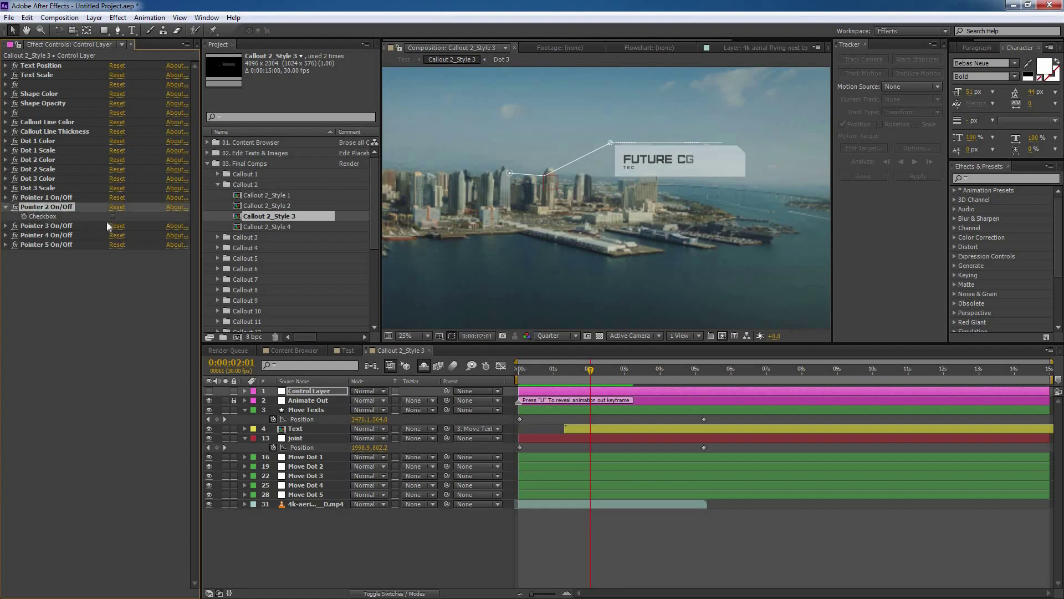
click(114, 217)
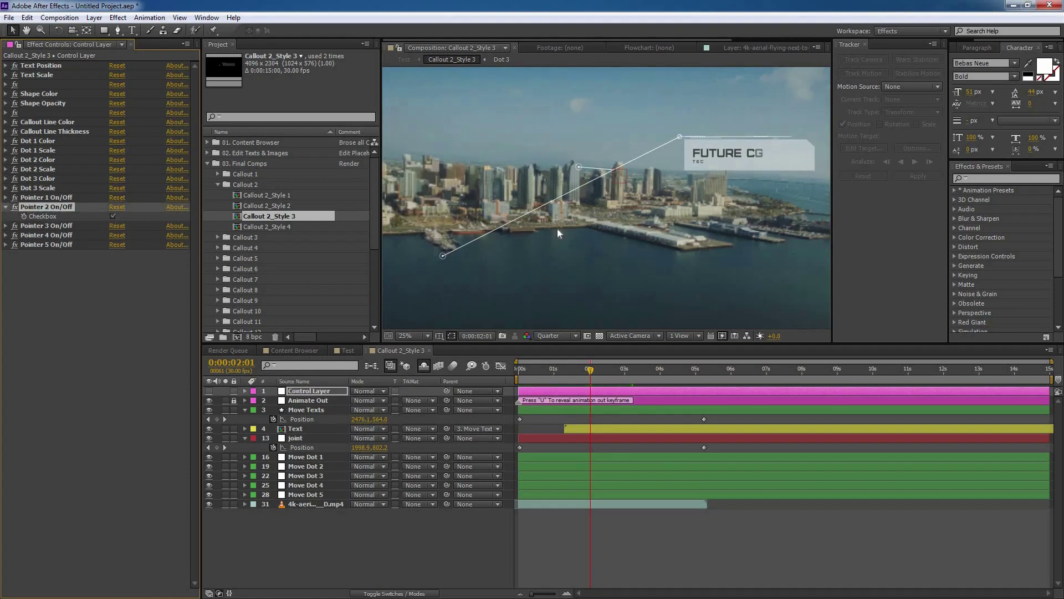
drag(446, 259, 578, 211)
scroll(590, 203, up, 2)
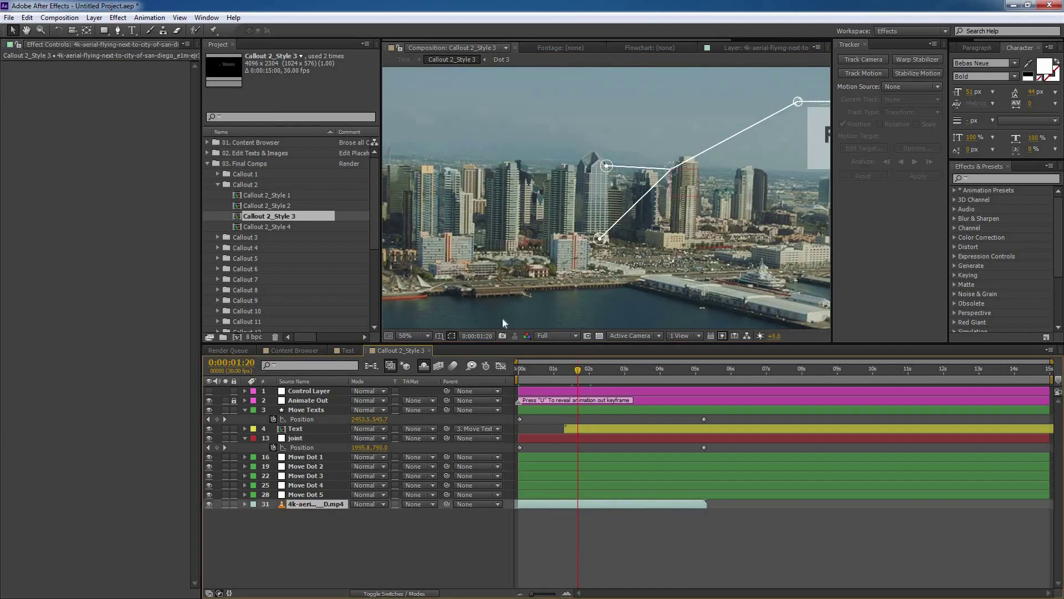
Reveal the aerial clip's motion tracking keyframes and delete its existing Tracker 1.
click(367, 520)
click(343, 504)
click(337, 540)
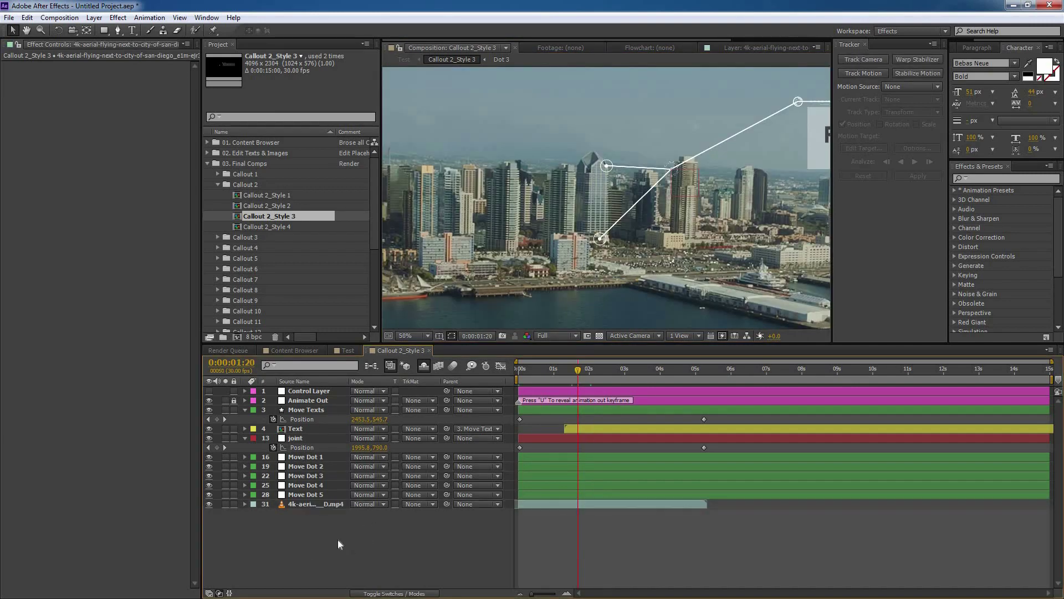
click(318, 505)
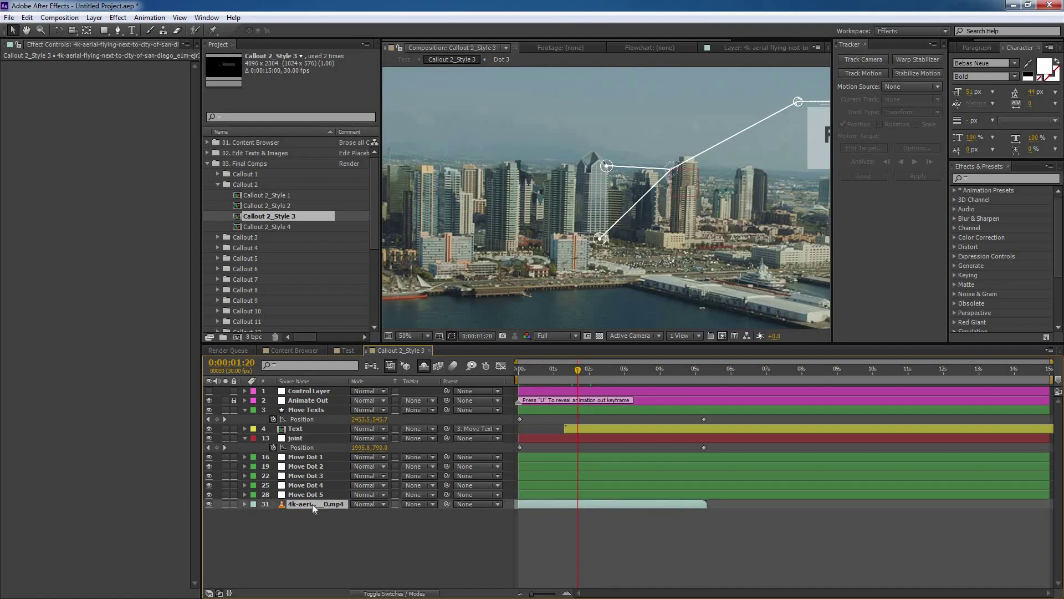
key(u)
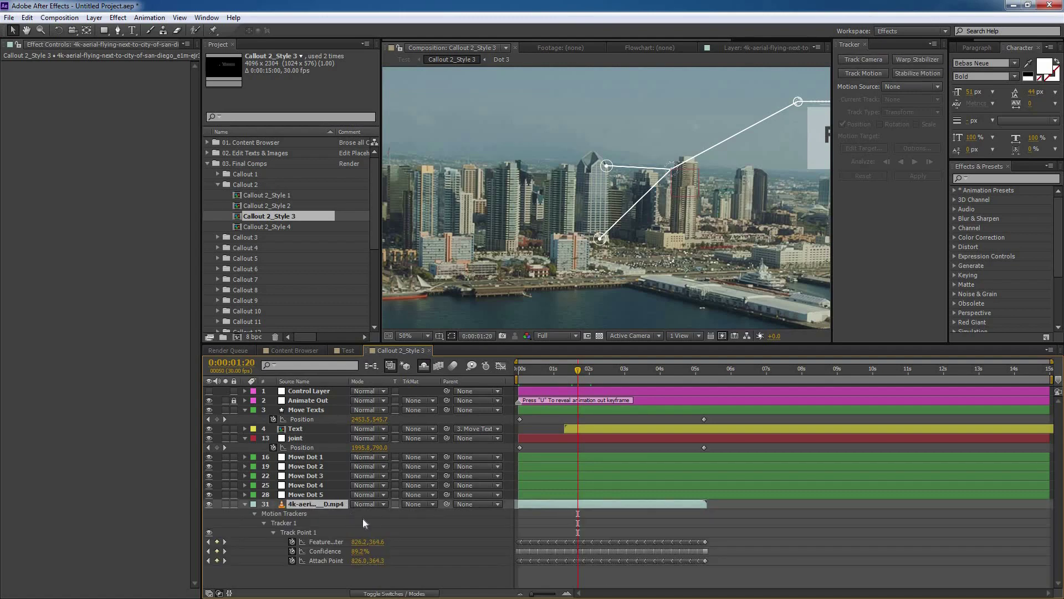
click(438, 542)
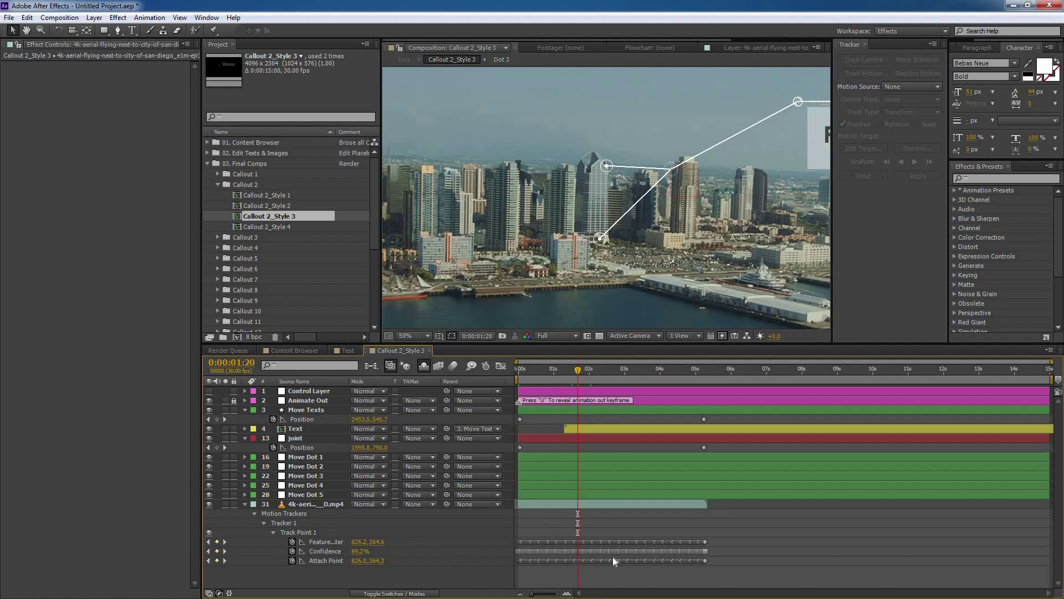
click(304, 533)
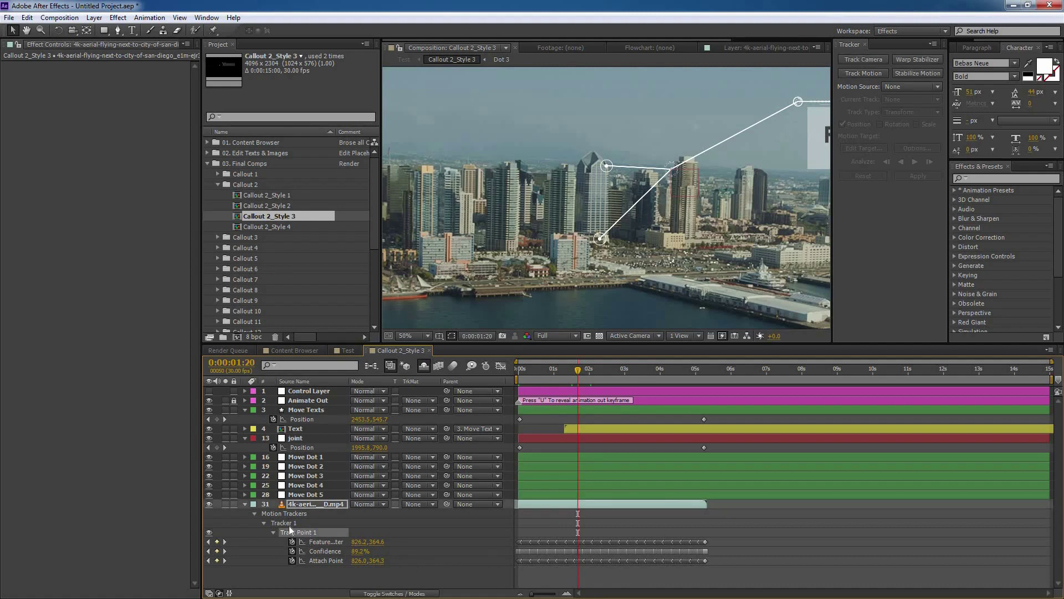
key(u)
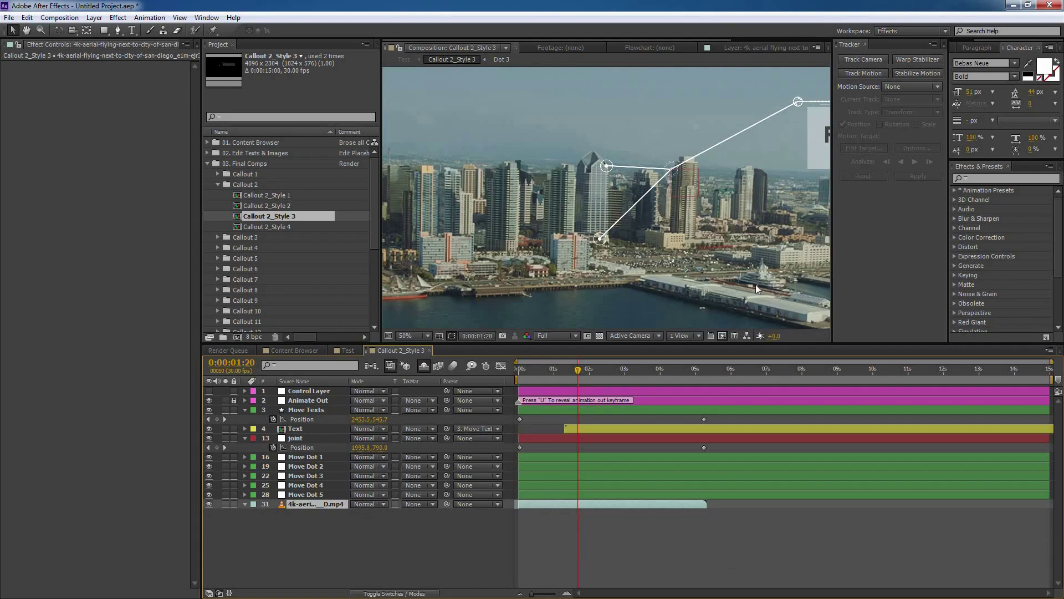
From 0:00:00:00, motion-track the aerial clip with a new tracker point on the low orange-trimmed building and check the track.
click(519, 369)
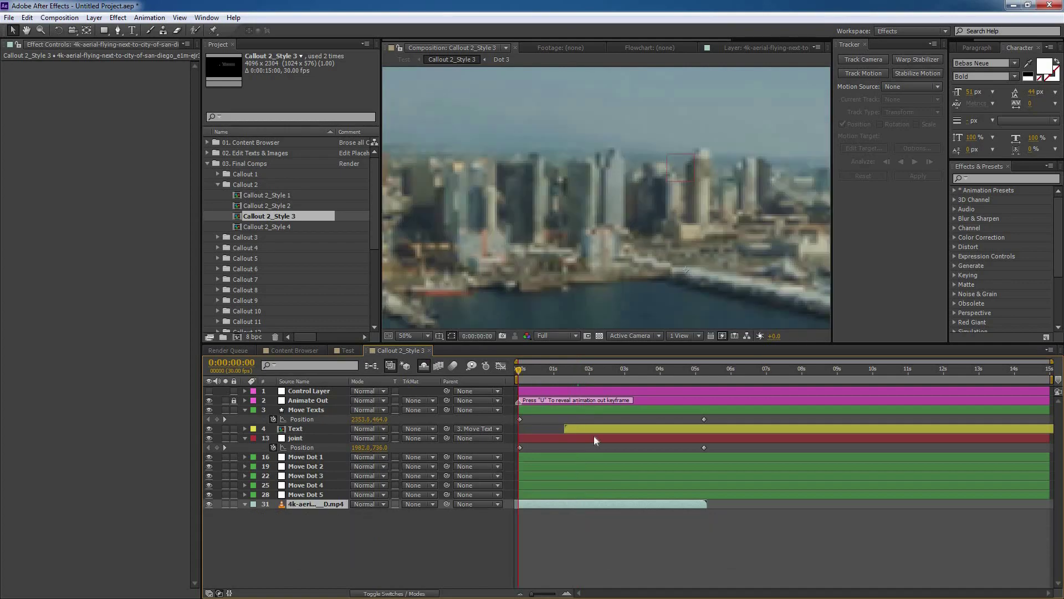
scroll(627, 200, up, 2)
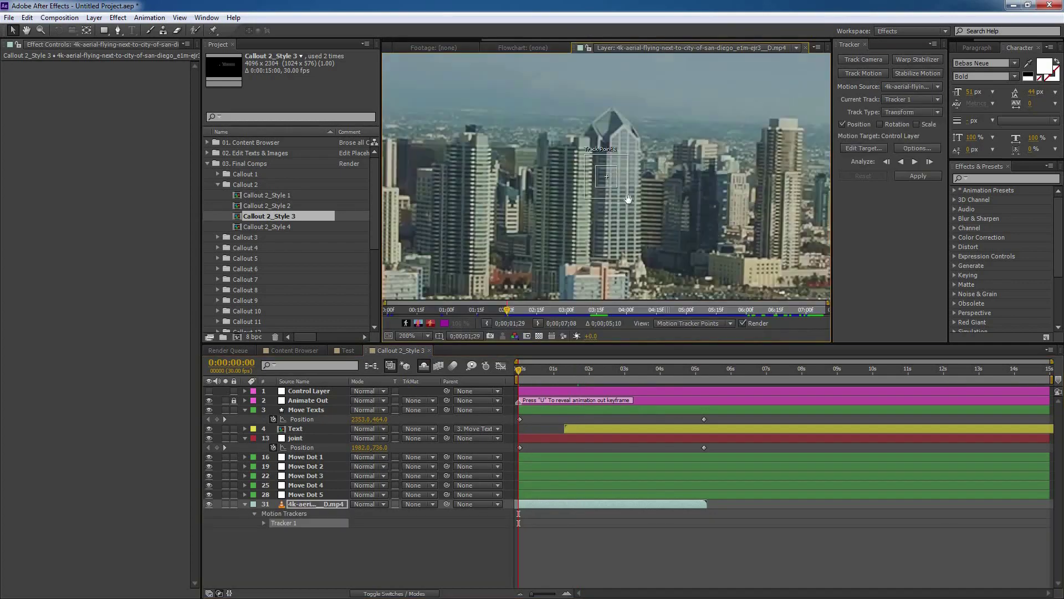
key(grave)
scroll(598, 304, up, 3)
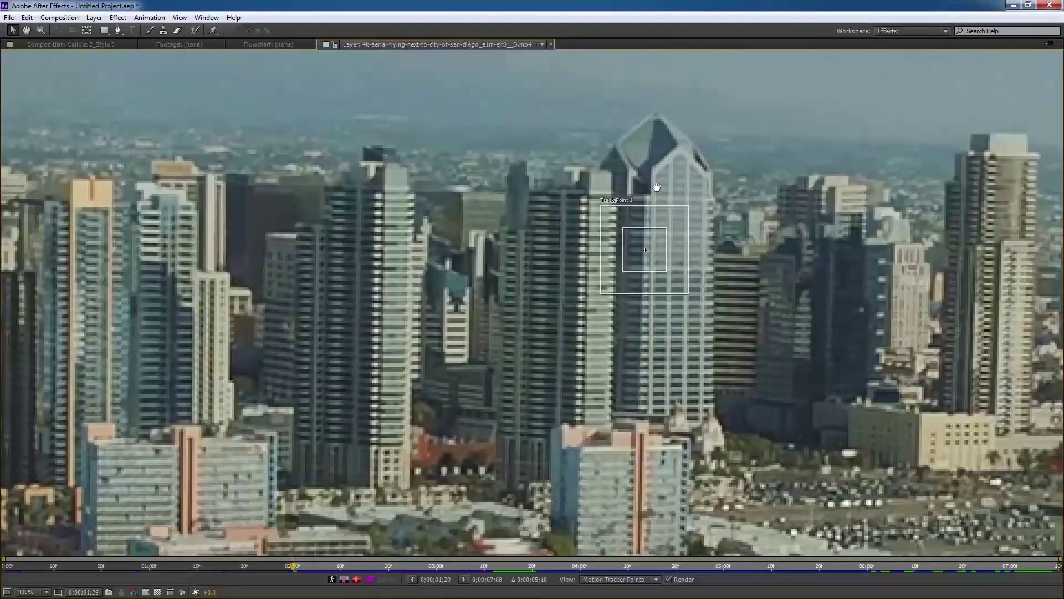
key(grave)
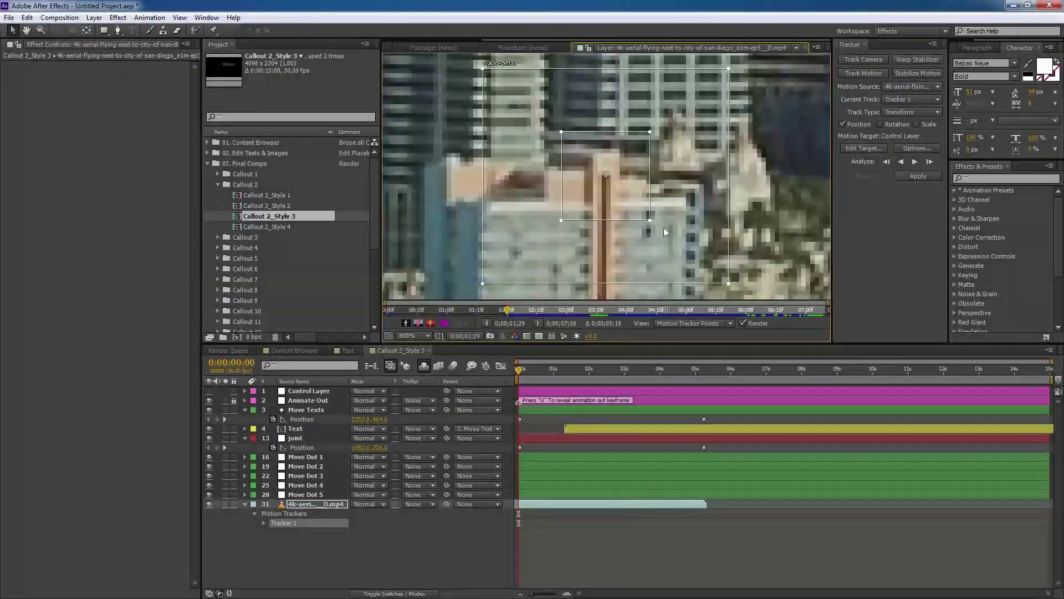
scroll(745, 203, down, 6)
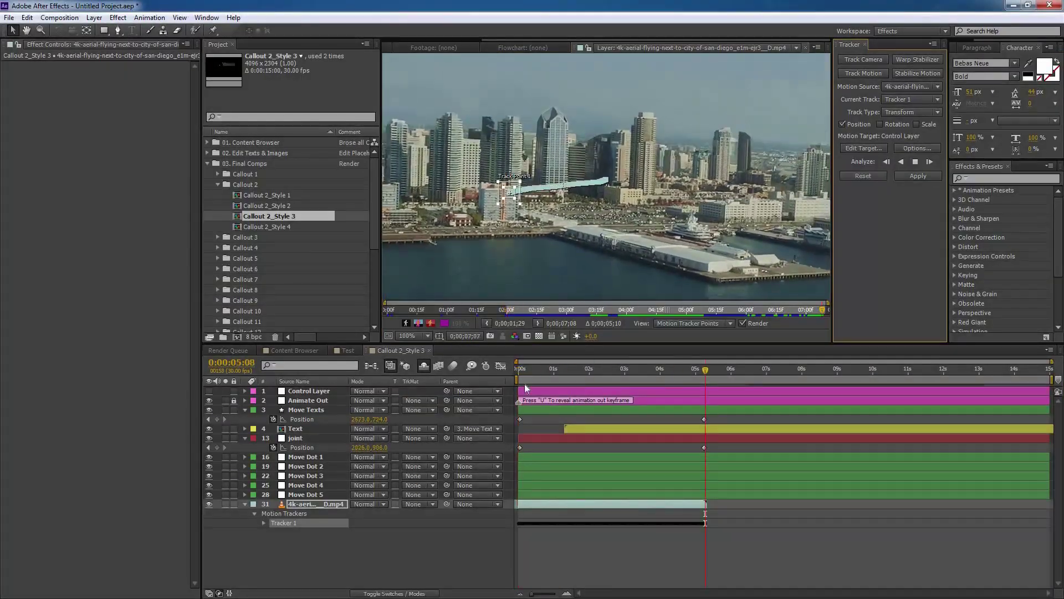
drag(525, 374, 596, 377)
Set the tracker's motion target to the Move Dot 2 layer and apply the tracking data.
click(862, 149)
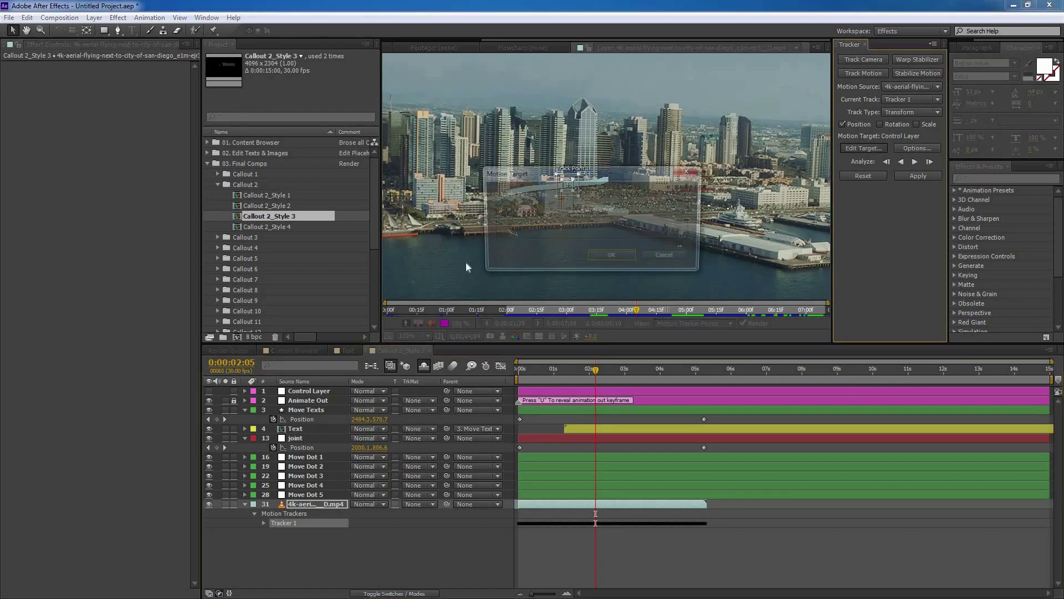
click(606, 210)
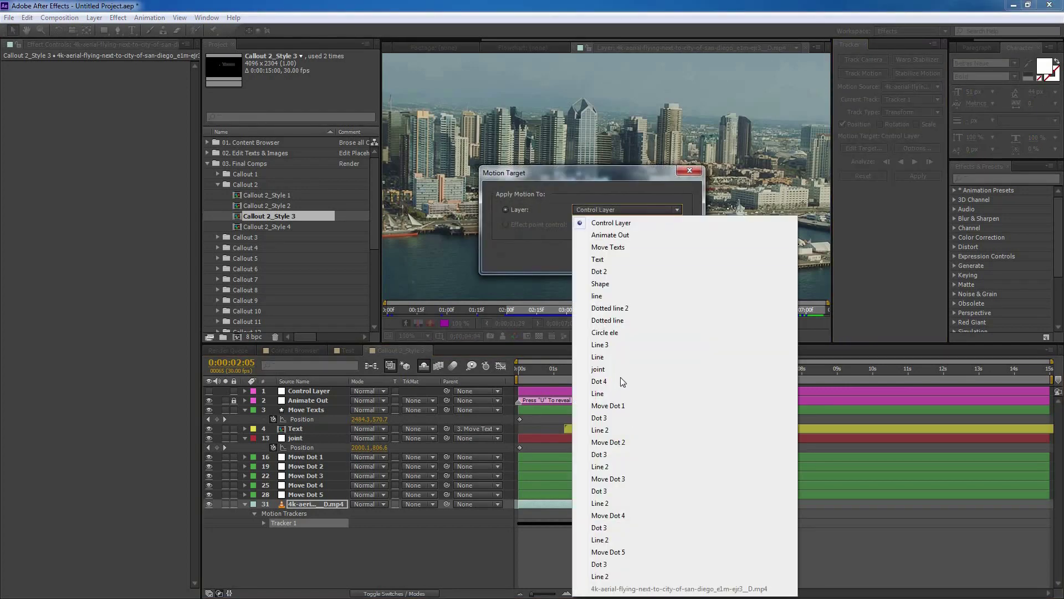
click(619, 443)
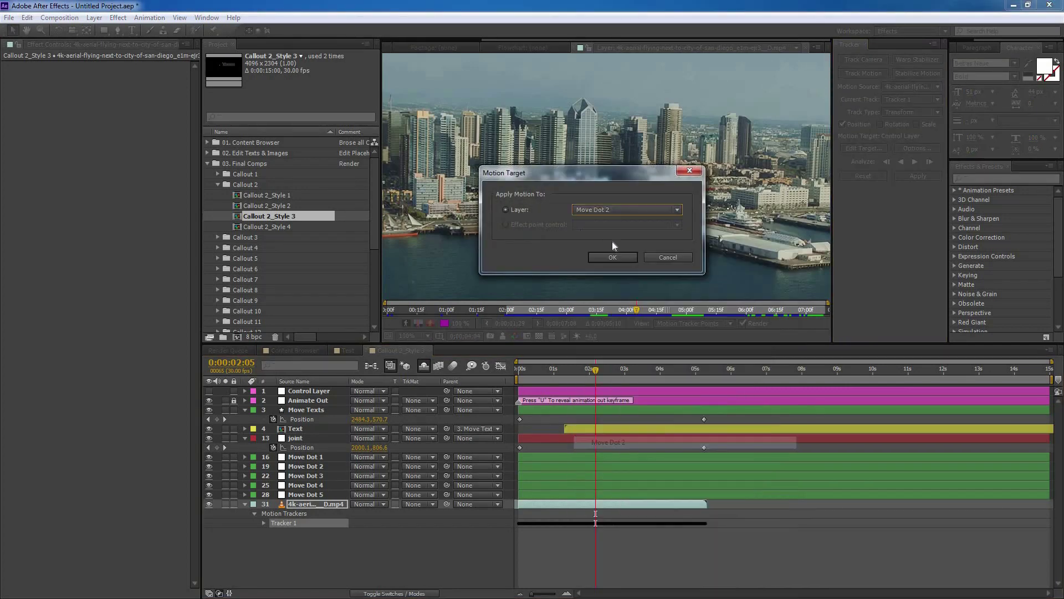
click(618, 255)
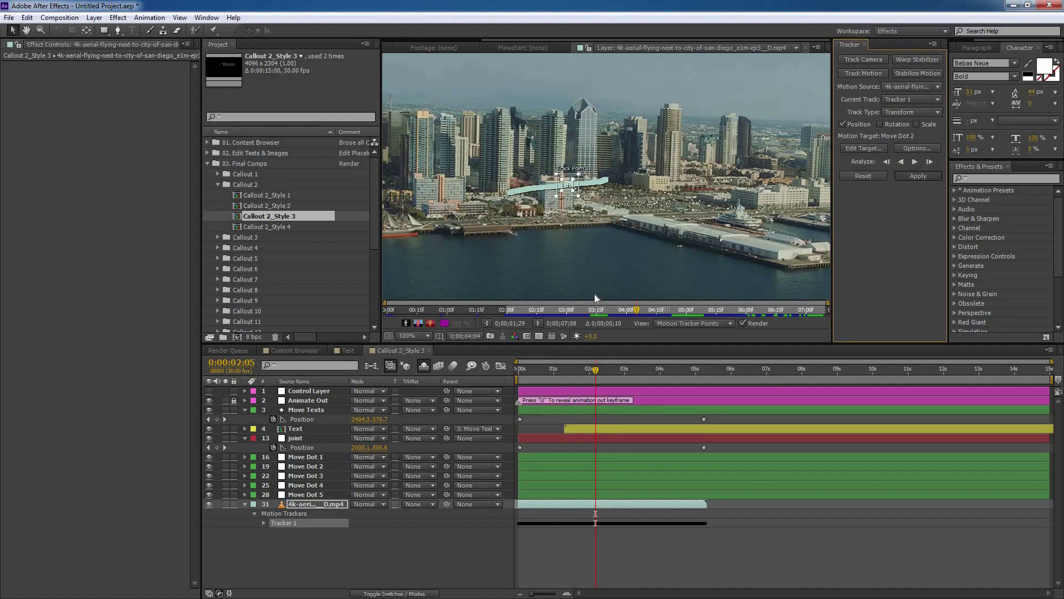
click(438, 294)
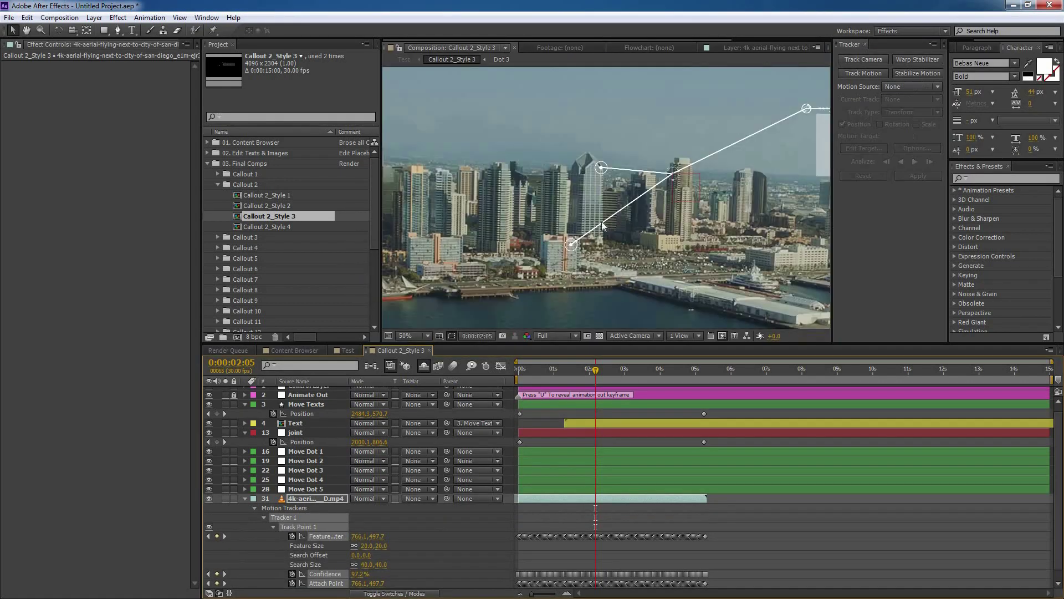
Check the tracked pointers on both buildings and collapse the aerial clip's motion tracking keyframes.
drag(602, 224, 608, 215)
scroll(591, 238, up, 1)
scroll(593, 237, down, 1)
drag(710, 187, 632, 209)
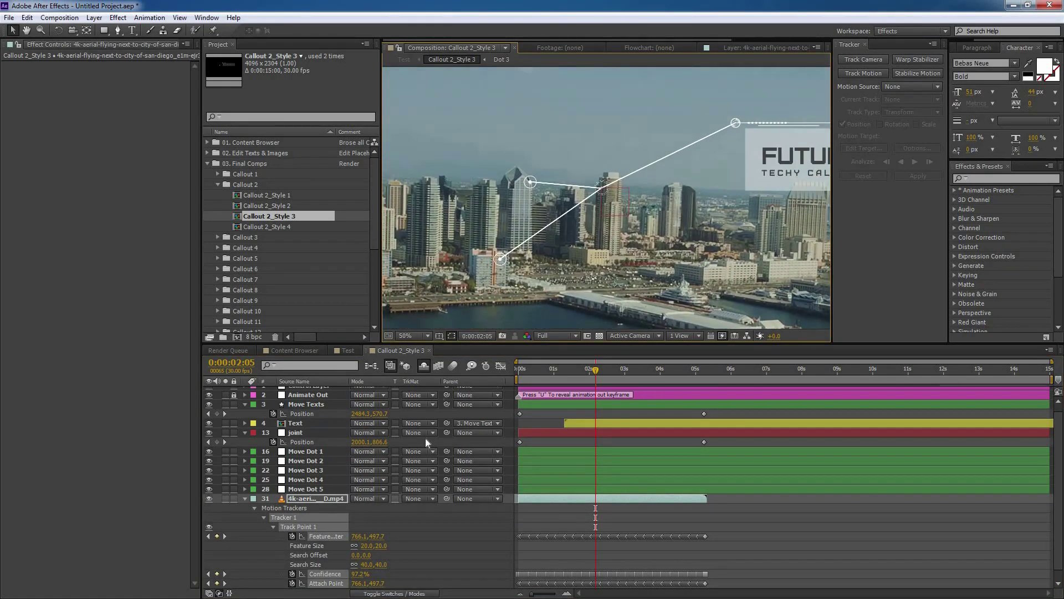
click(336, 492)
click(335, 500)
key(u)
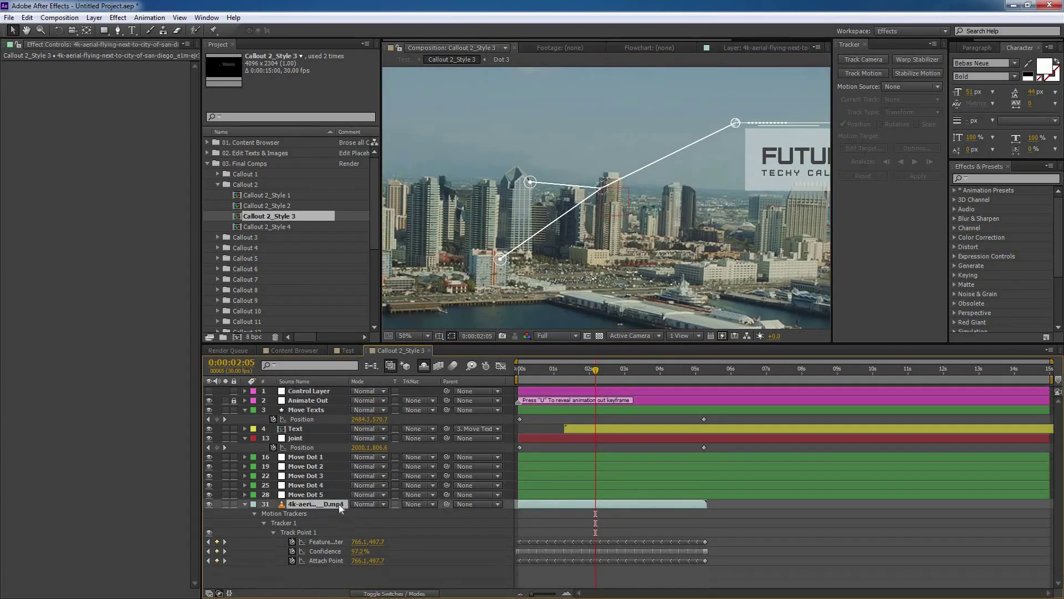
key(u)
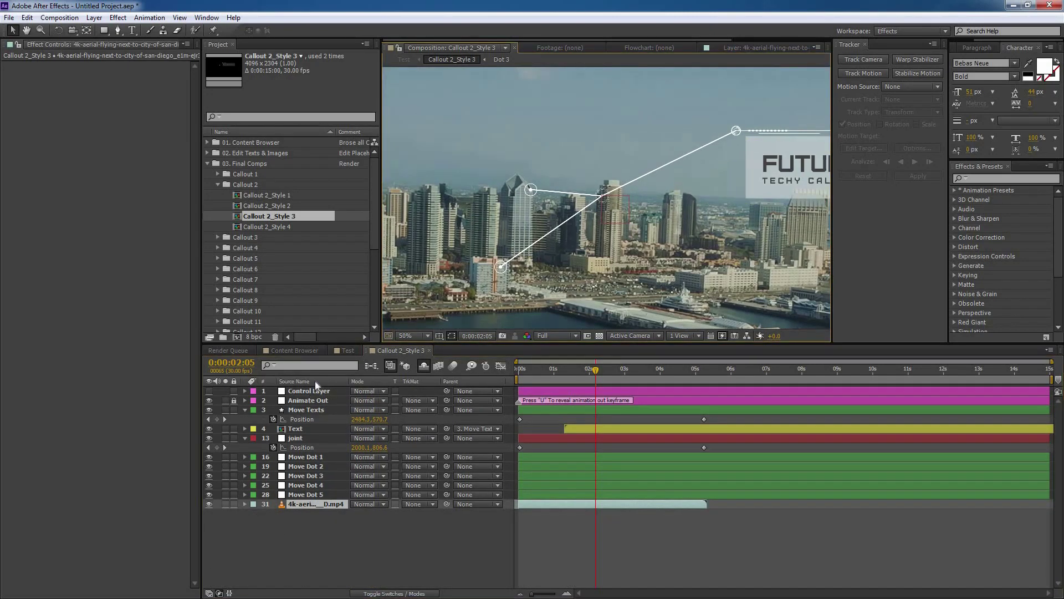
Bring up the Control Layer's effects and expand Dot 1 Scale to show its slider.
click(335, 390)
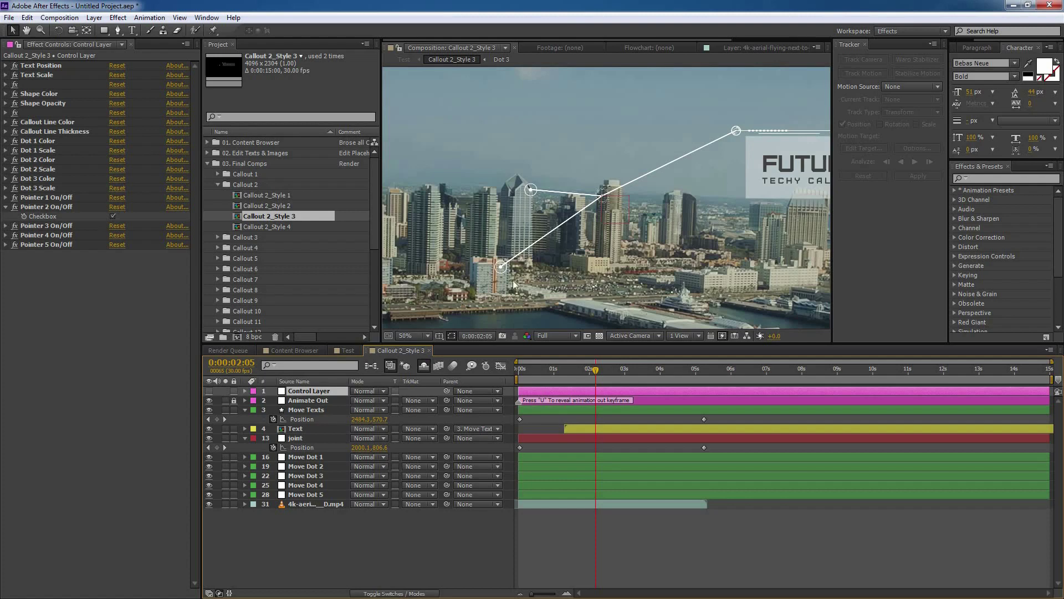
scroll(501, 270, up, 2)
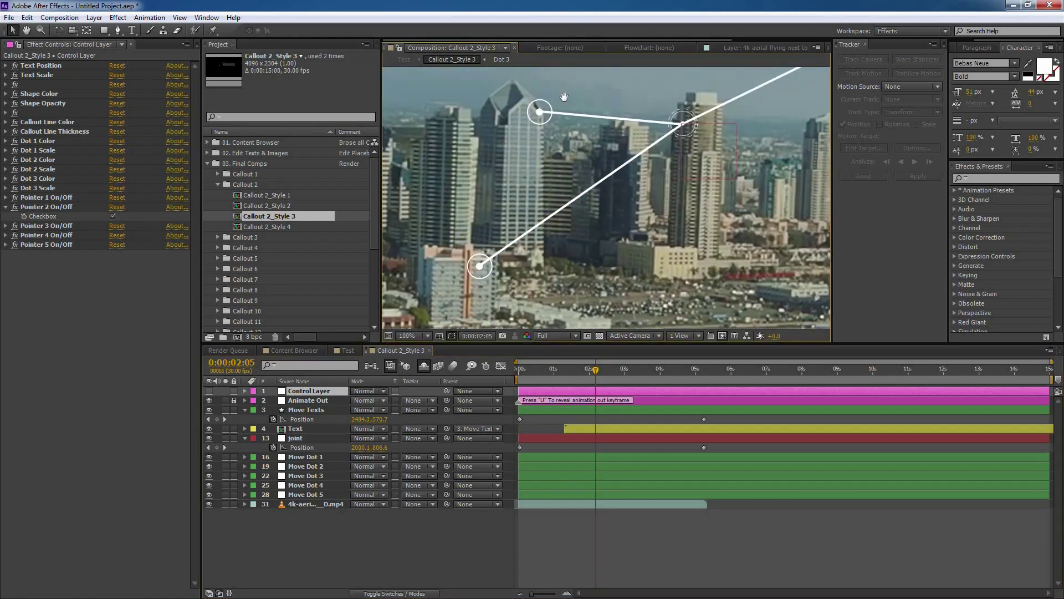
drag(564, 97, 569, 132)
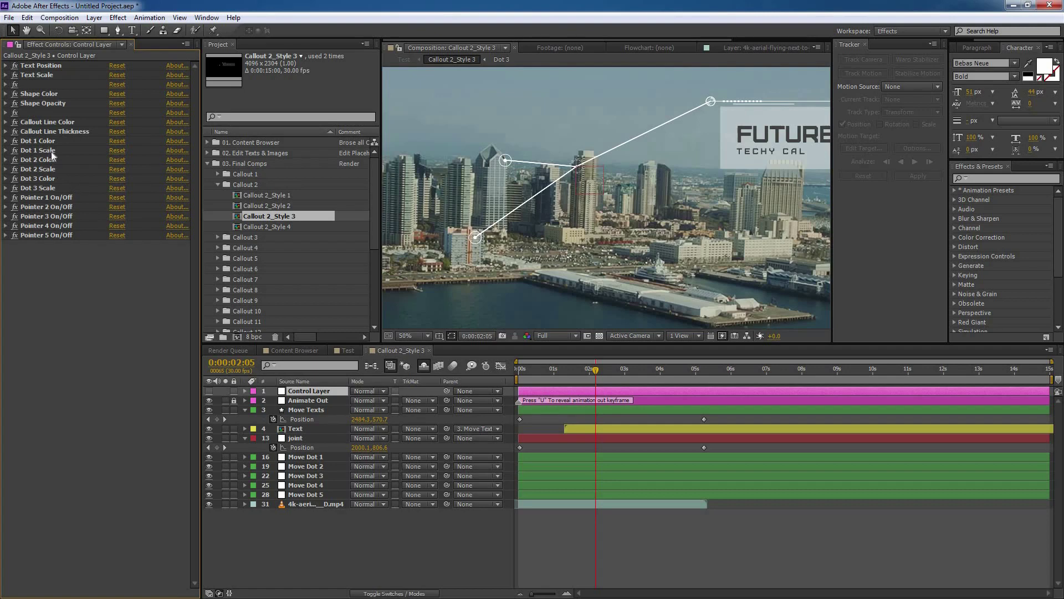
click(51, 150)
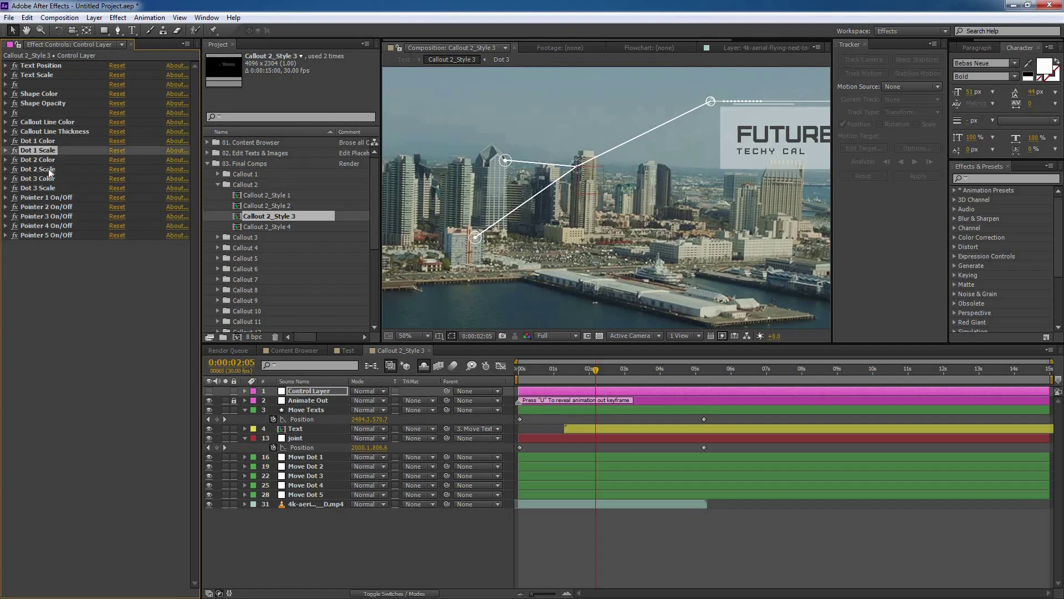
ctrl+click(48, 168)
ctrl+click(48, 187)
click(12, 151)
click(6, 150)
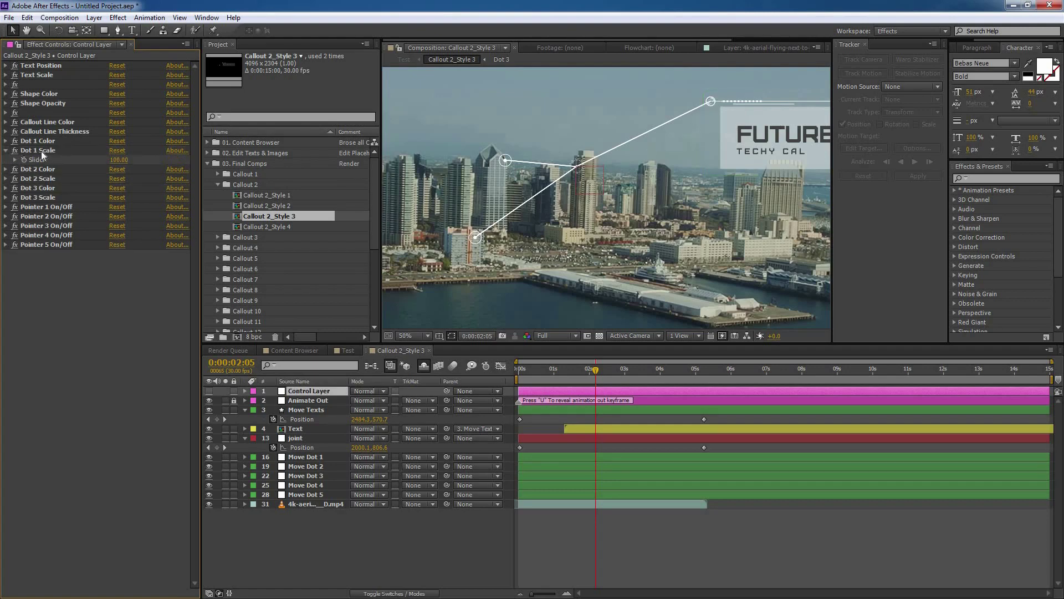
Try a larger Dot 2 Scale on the joint's dot and reset it to the default.
click(8, 179)
click(6, 178)
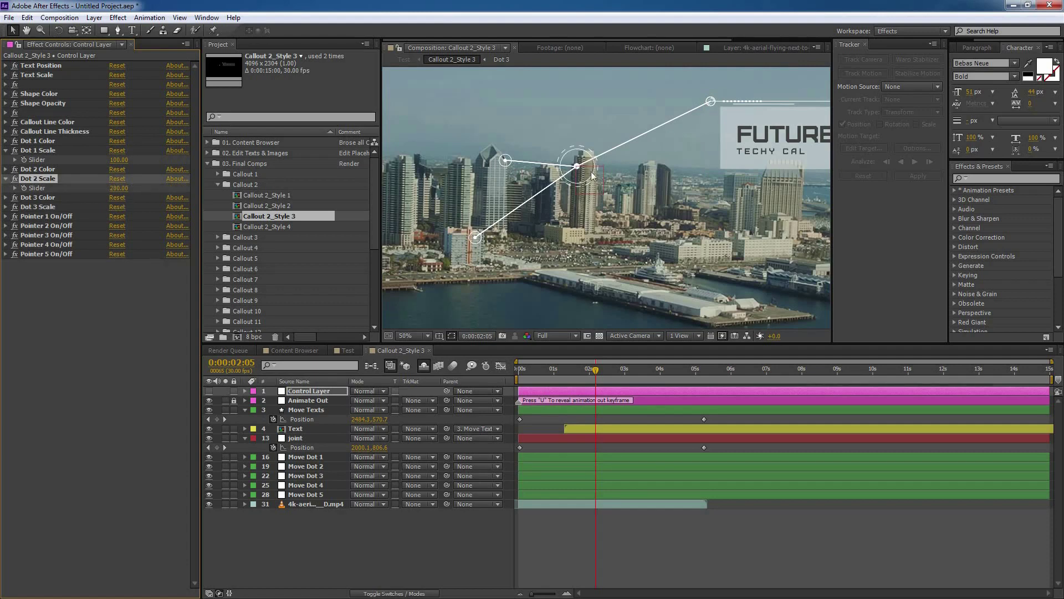
click(117, 178)
Shrink the pointer dots on the buildings by setting Dot 3 Scale to 60 in the Control Layer's effects.
click(7, 207)
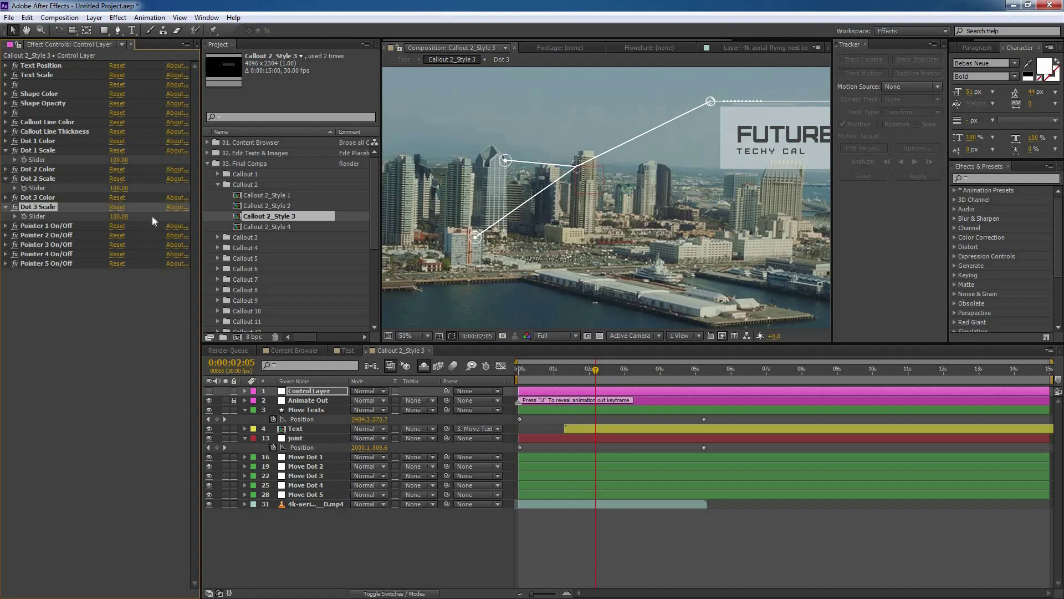
scroll(495, 194, up, 2)
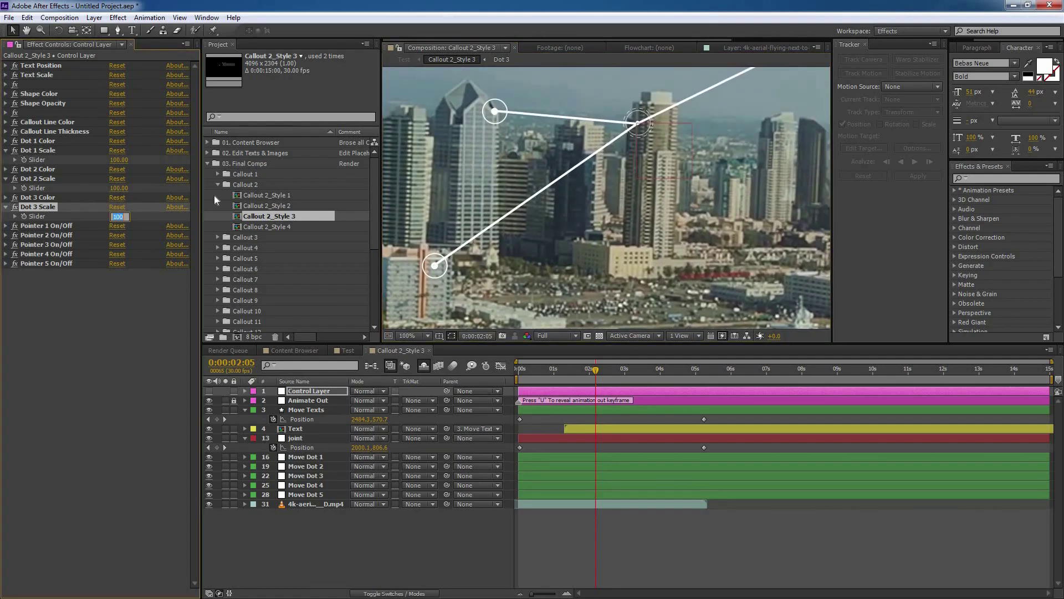
text(50)
key(Return)
click(116, 216)
text(60)
key(Return)
scroll(569, 201, down, 2)
drag(628, 207, 610, 211)
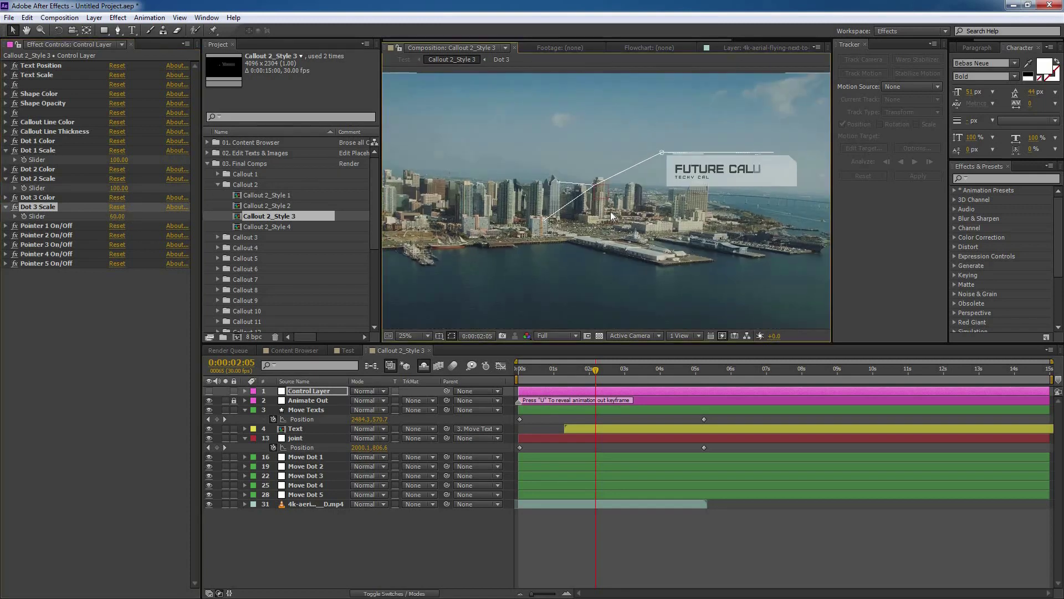
scroll(610, 211, up, 2)
scroll(616, 213, down, 1)
scroll(617, 208, up, 2)
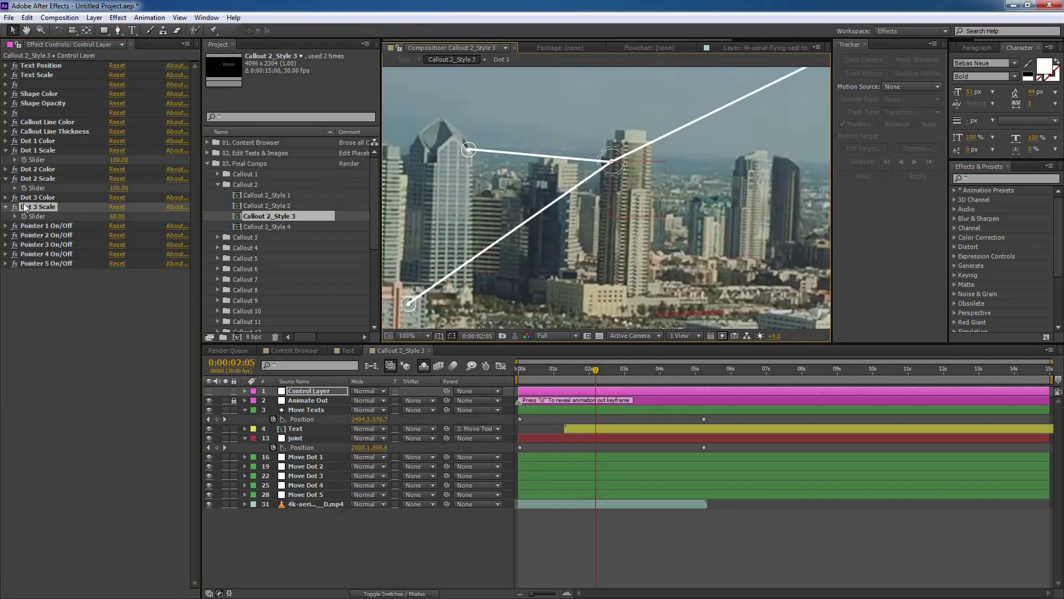
Set the Control Layer's Callout Line Thickness to 2 and check the thinner lines over the city.
click(42, 132)
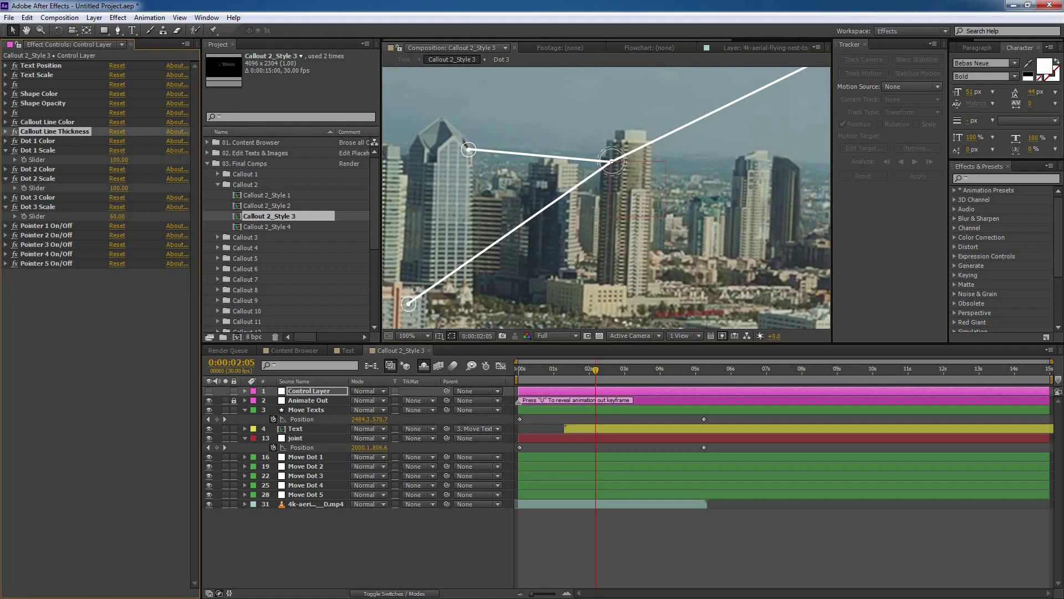
click(6, 132)
click(116, 140)
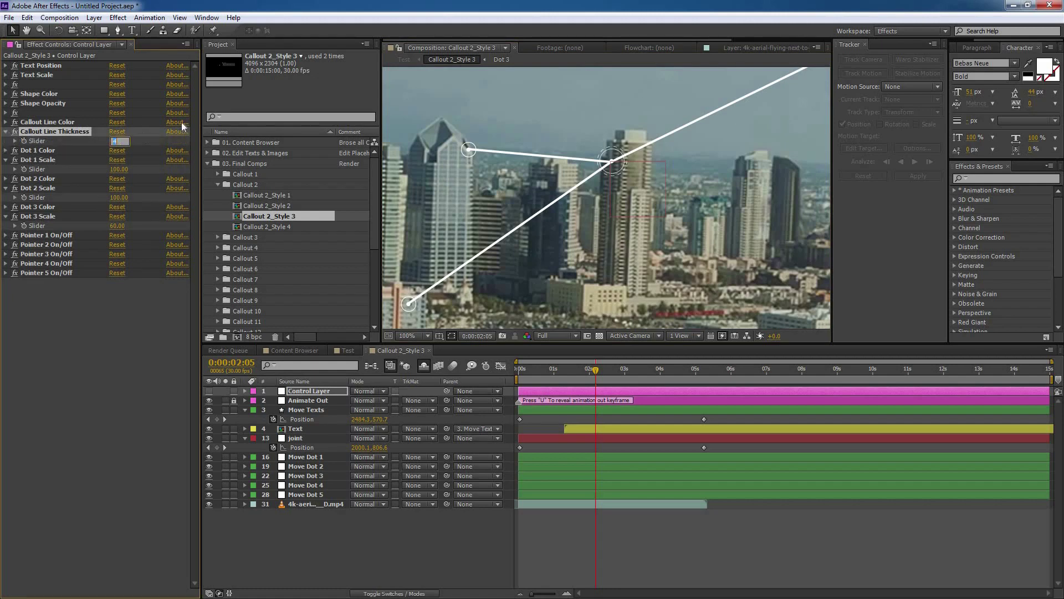
text(2)
key(Return)
scroll(645, 183, down, 1)
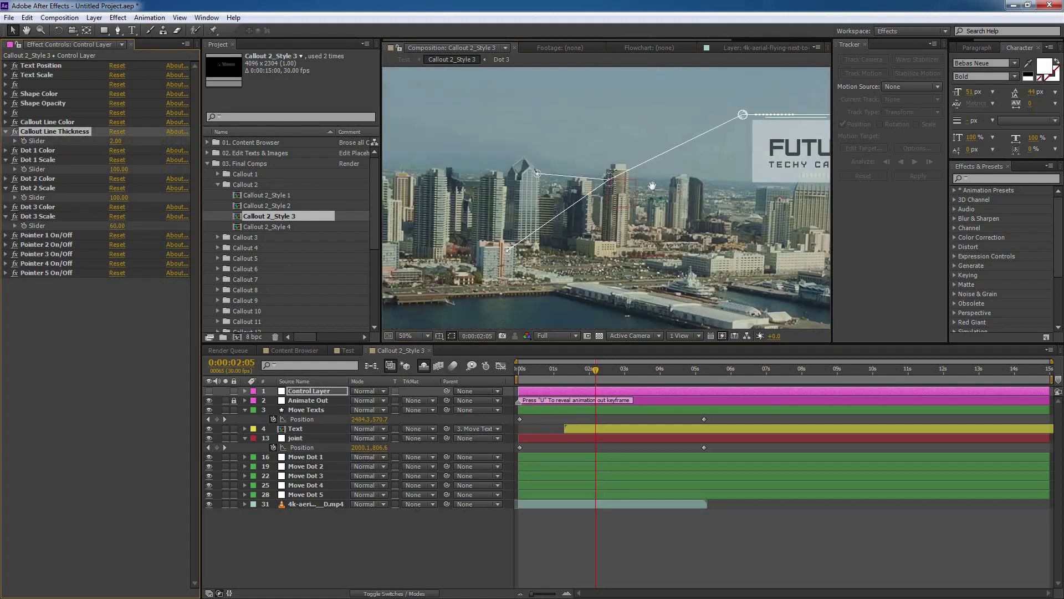
drag(656, 184, 580, 200)
scroll(523, 265, up, 1)
scroll(523, 265, down, 1)
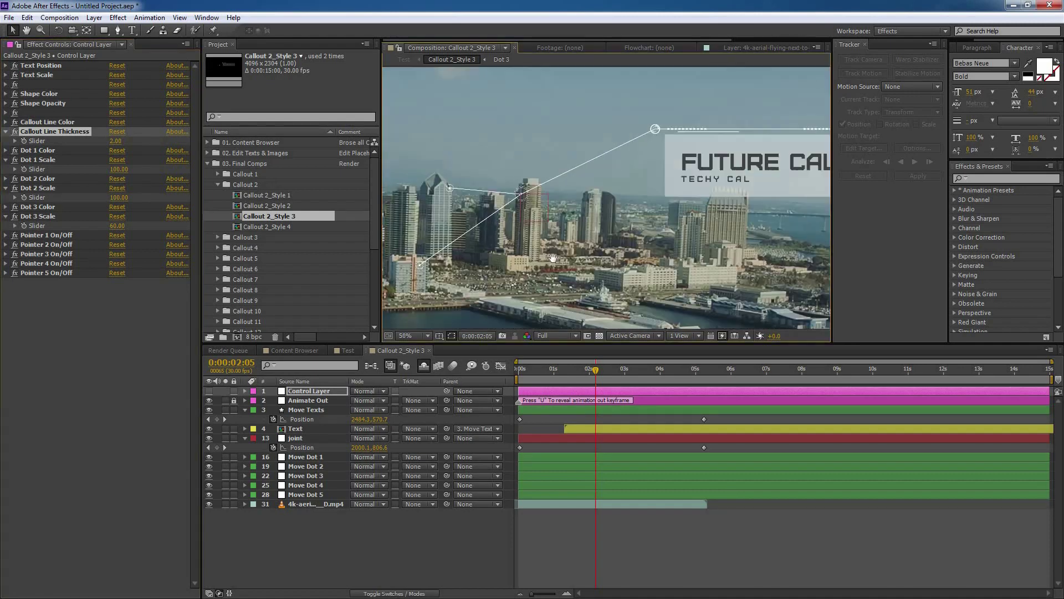
drag(523, 265, 570, 253)
Delete the aerial clip from the Callout 2_Style 3 composition and close it to return to the Test composition.
click(566, 504)
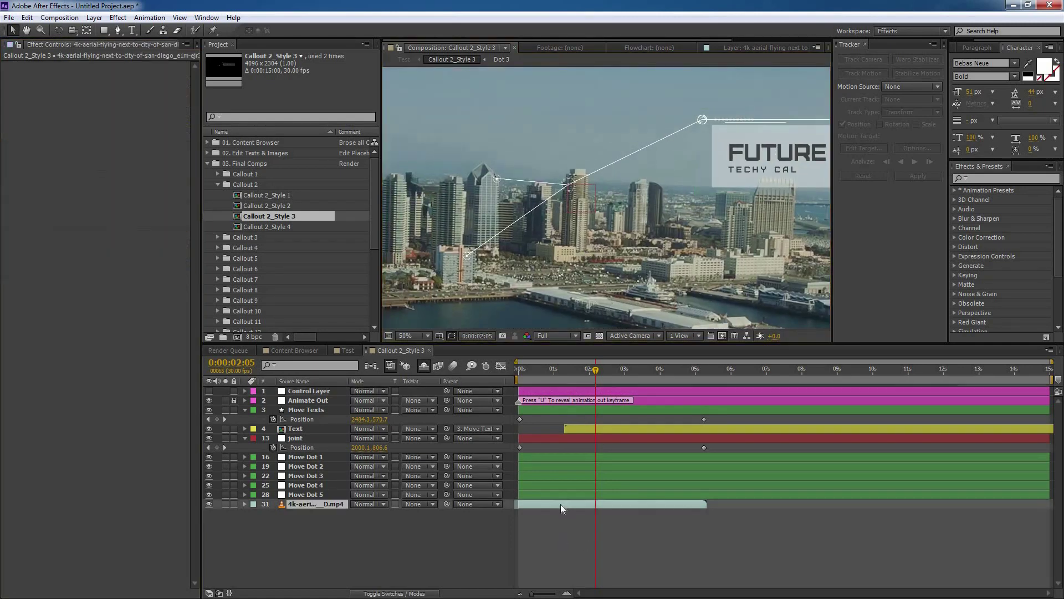
key(Delete)
click(429, 350)
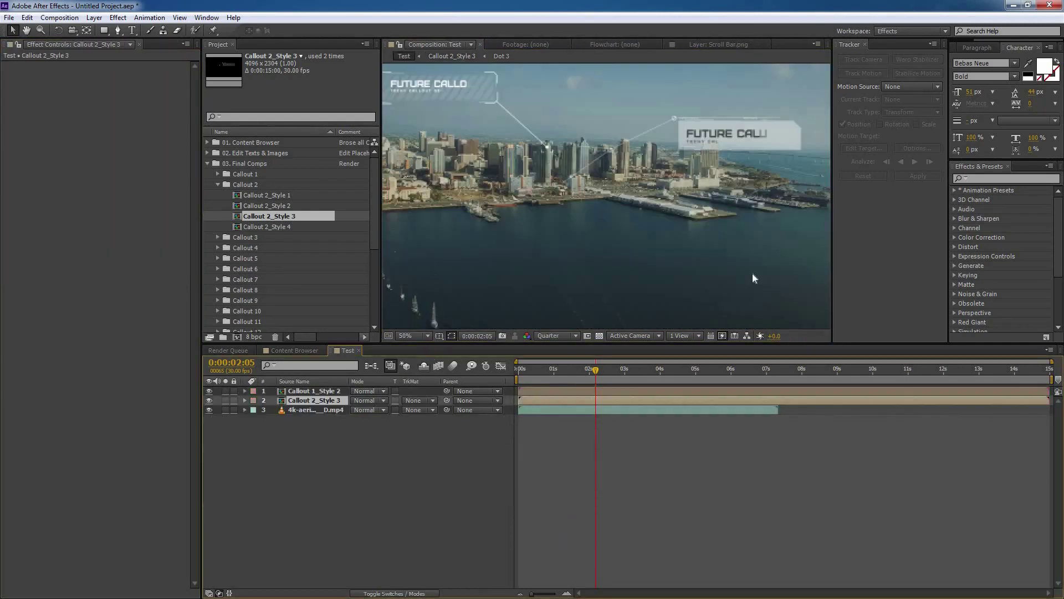
Select the Callout 2_Style 3 layer in the Test composition and set the current time to 0:00:02:00.
click(360, 485)
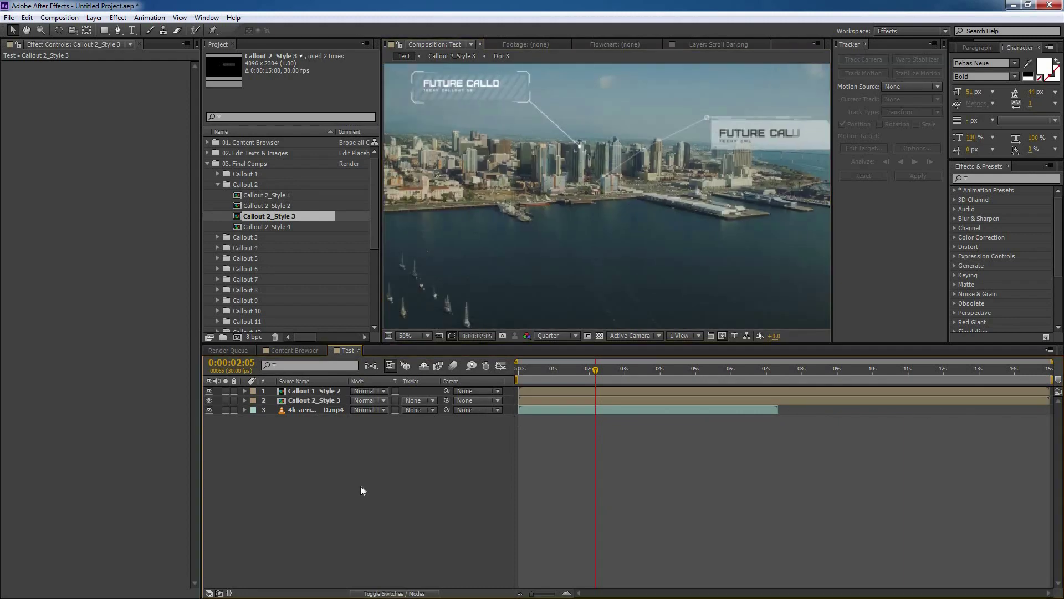
click(336, 399)
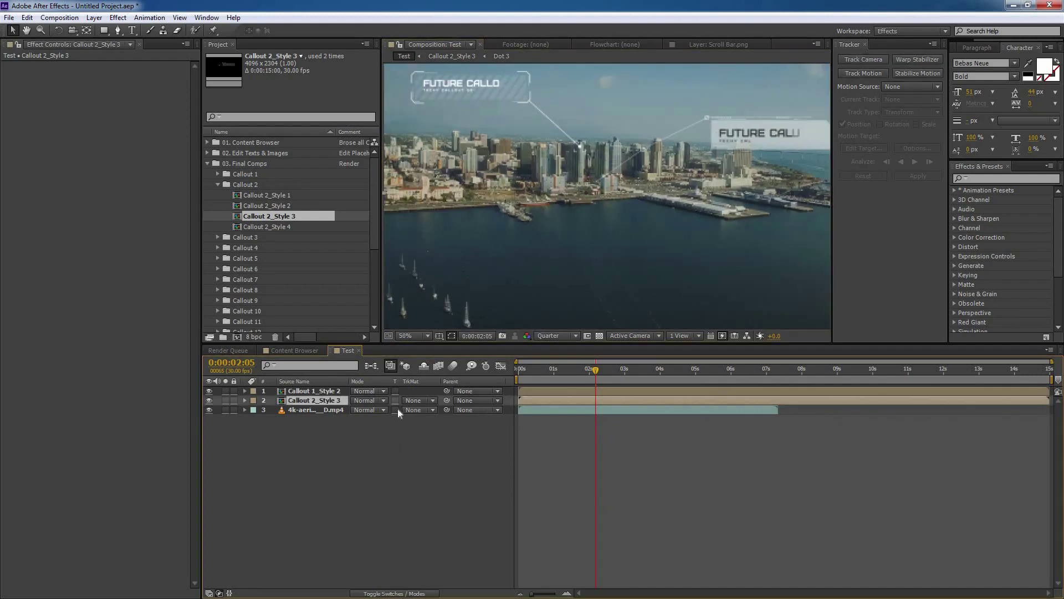
click(590, 371)
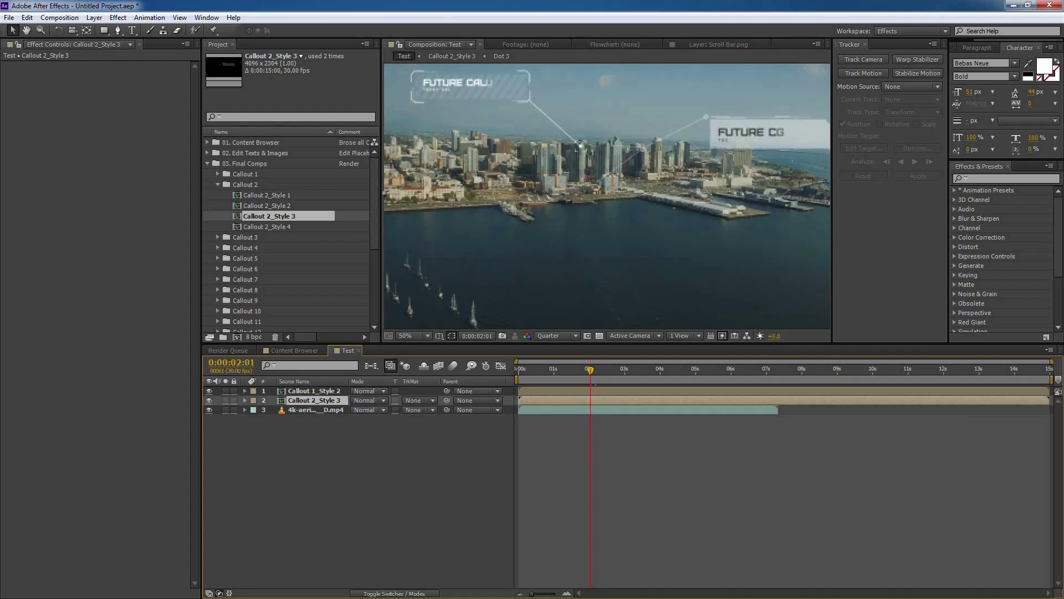
click(239, 363)
key(Right)
key(BackSpace)
text(0)
key(Return)
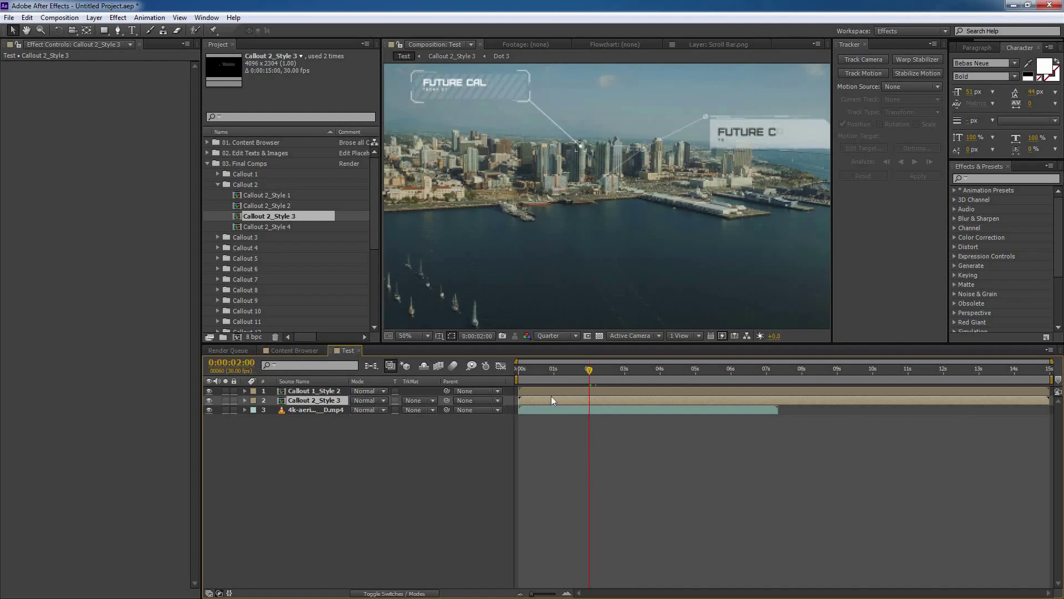
Shift the Callout 2_Style 3 layer along the timeline so that it starts at the two-second mark.
drag(549, 400, 604, 400)
key(equal)
key(equal)
key(equal)
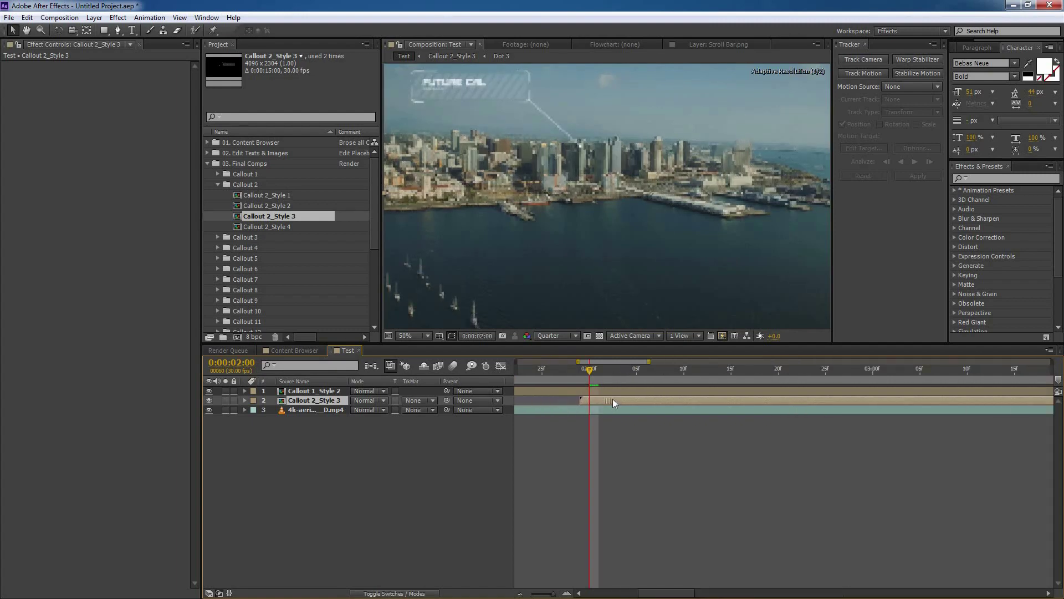
key(minus)
key(minus)
key(minus)
click(605, 453)
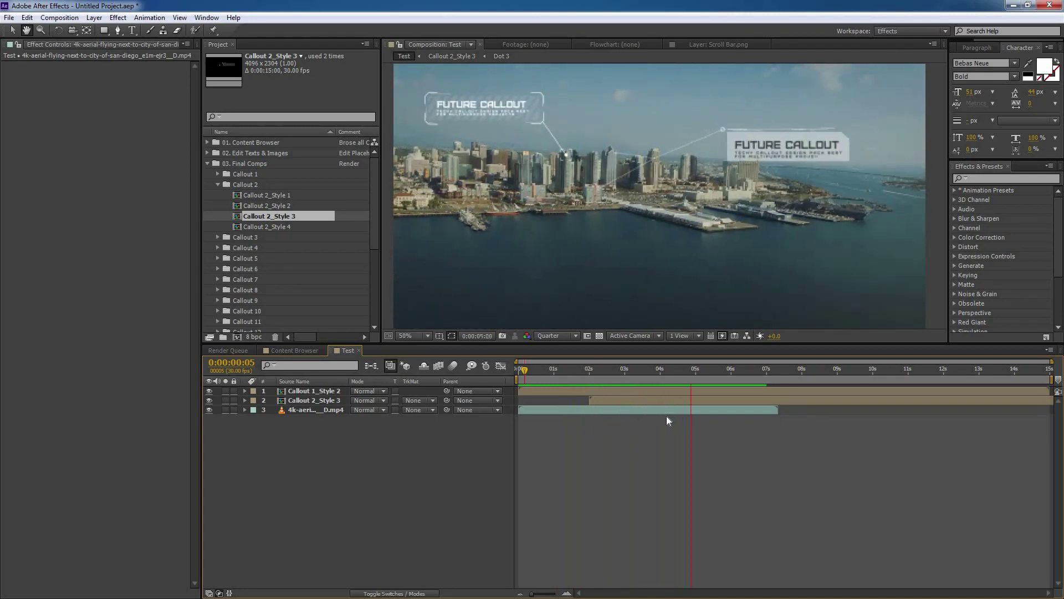
Scrub through the Test composition to check the timing of both callouts over the city footage.
drag(705, 374, 650, 377)
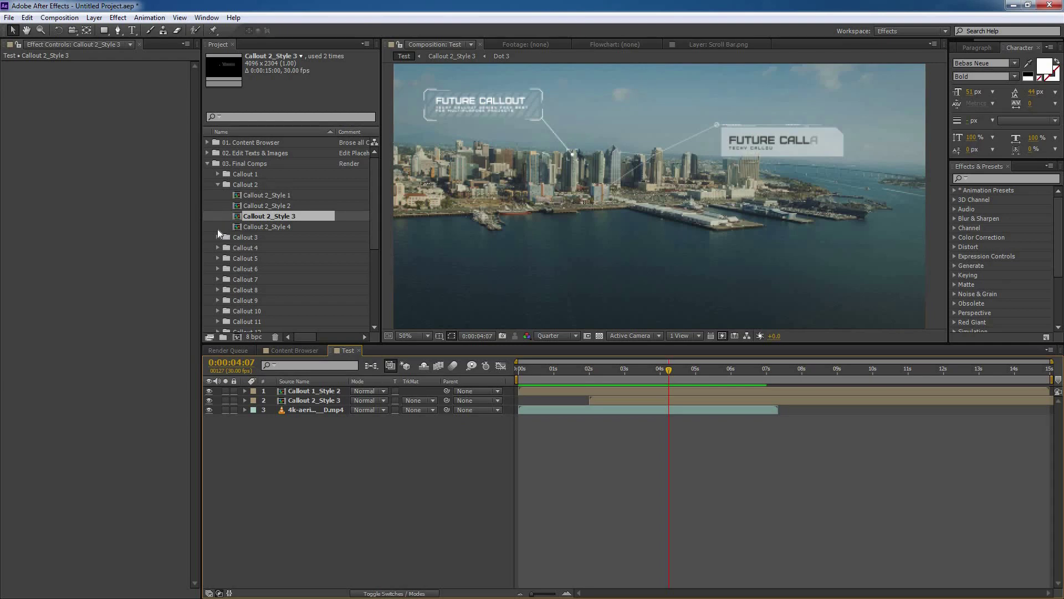
drag(589, 368, 687, 367)
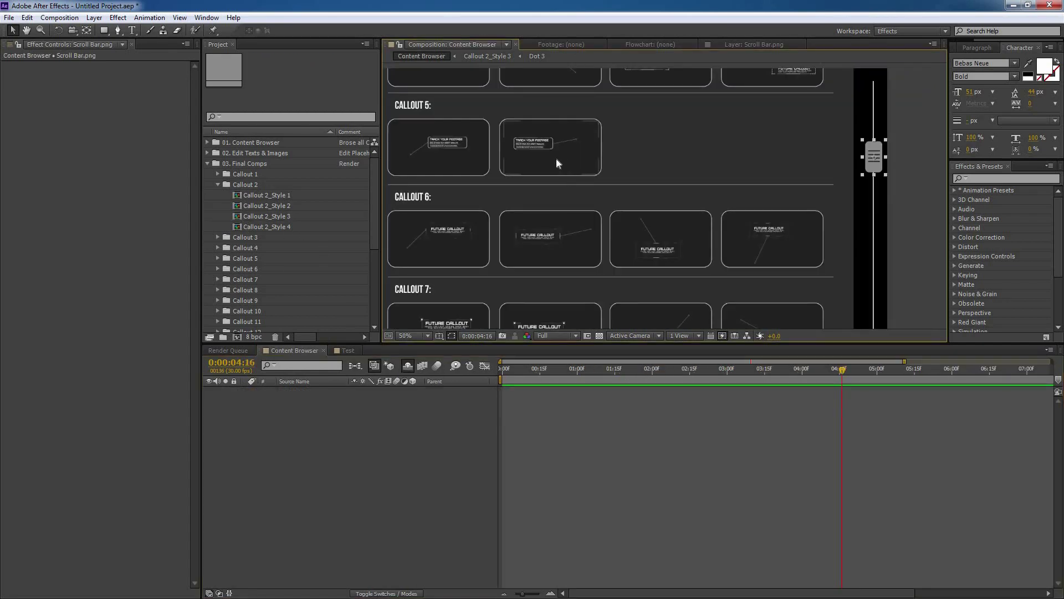
Open Callout 5_Style 2 from the Content Browser and scrub through it to about nine seconds.
double_click(557, 158)
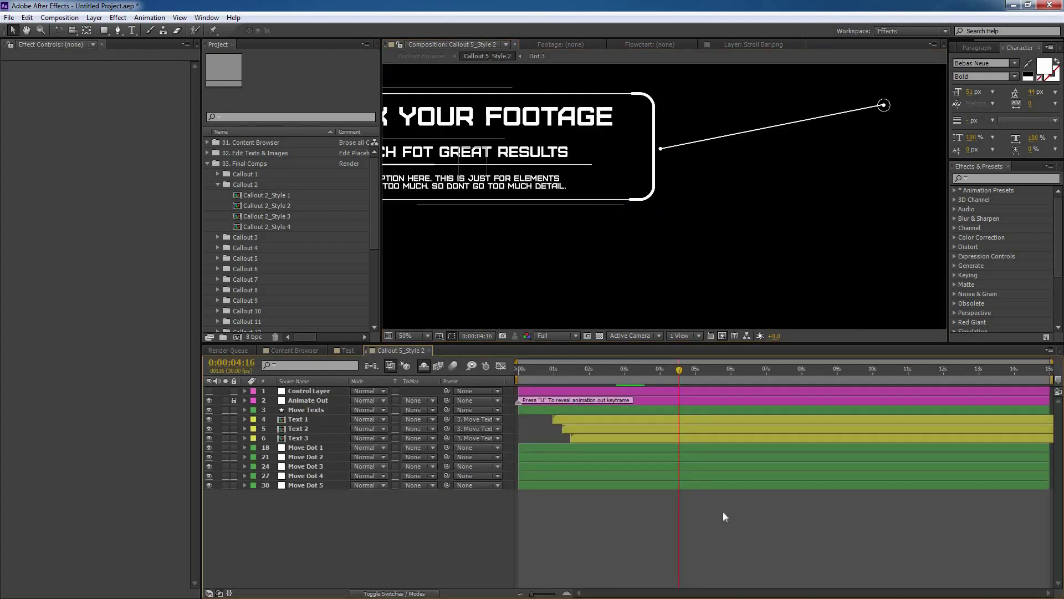
scroll(671, 211, down, 4)
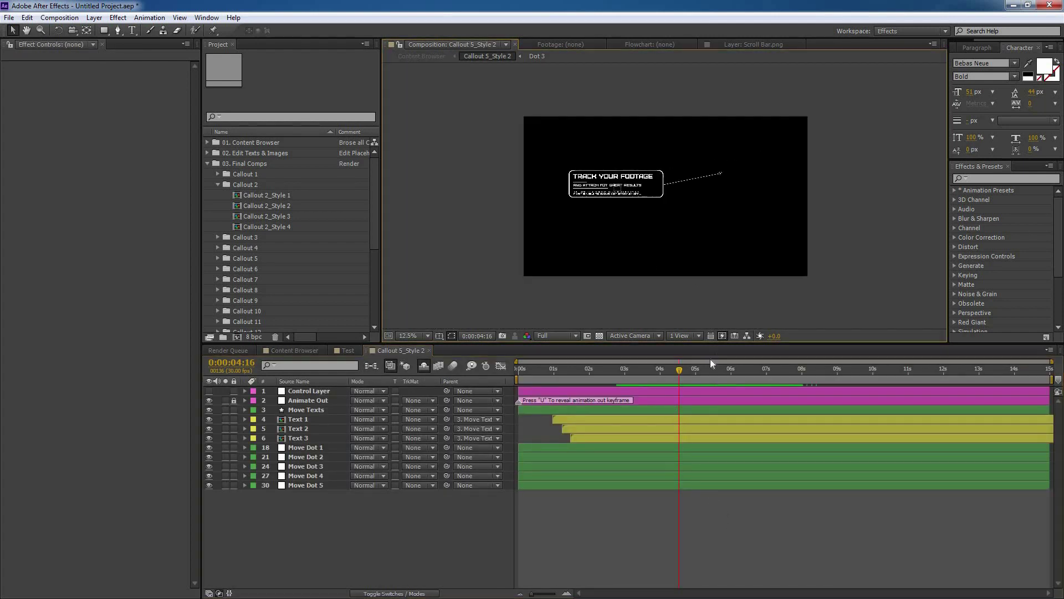
drag(753, 367, 840, 401)
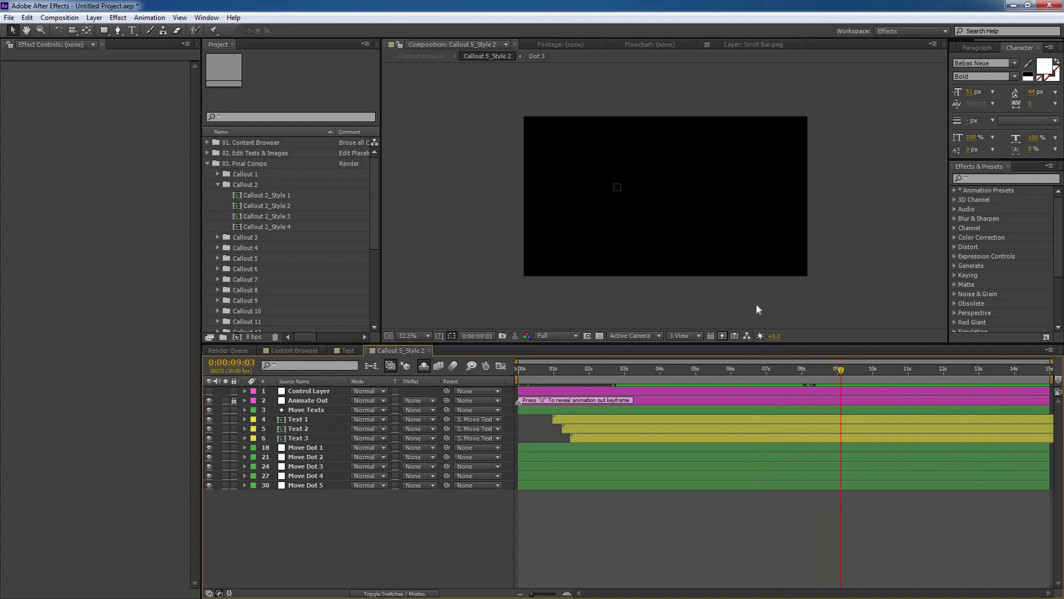
Unlock the Animate Out layer in Callout 5_Style 2 and shift its Opacity keyframes to just before the 12-second mark.
click(234, 401)
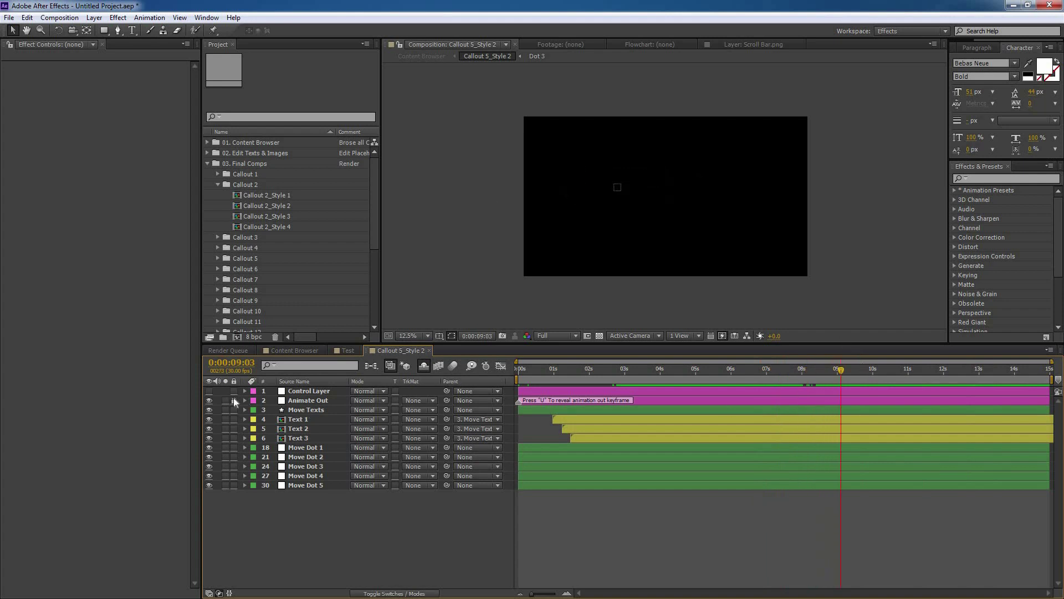
click(311, 400)
key(u)
drag(774, 411, 939, 419)
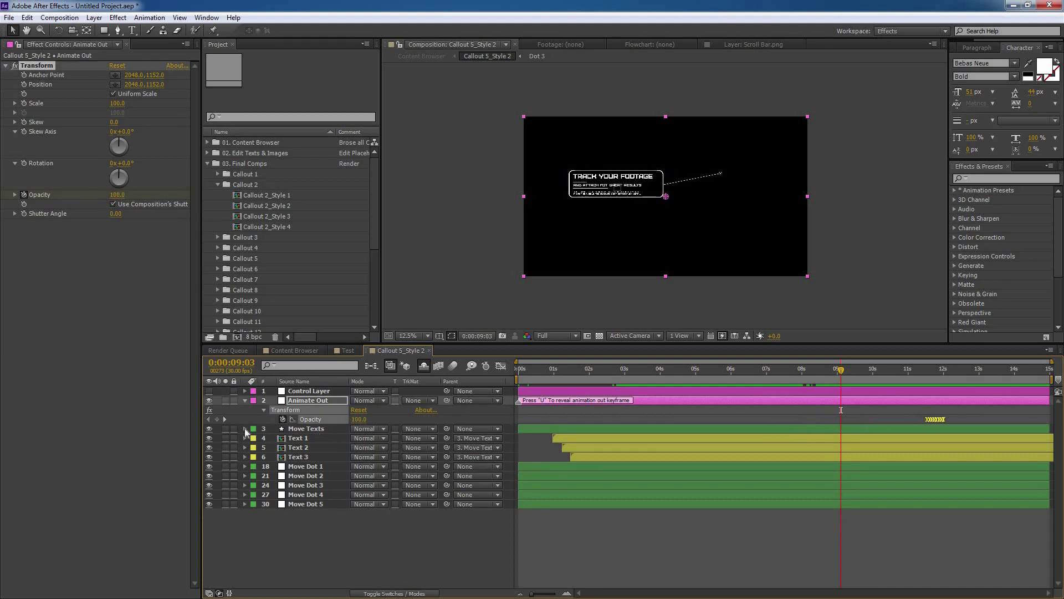
Turn off the Animate Out layer's visibility, collapse its keyframes and check the callout at about eight seconds.
click(209, 401)
click(332, 400)
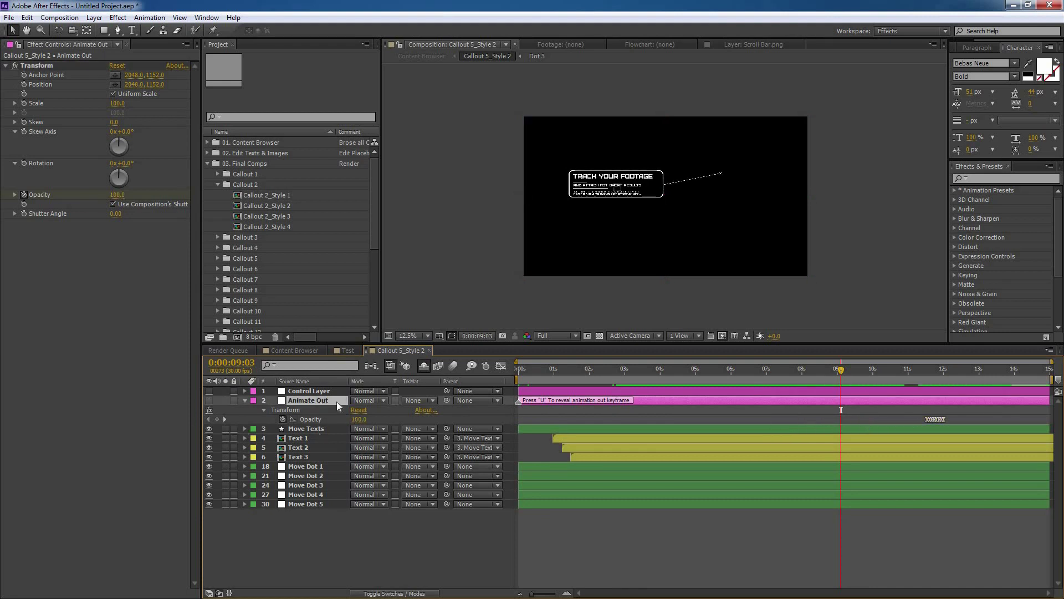
key(u)
key(End)
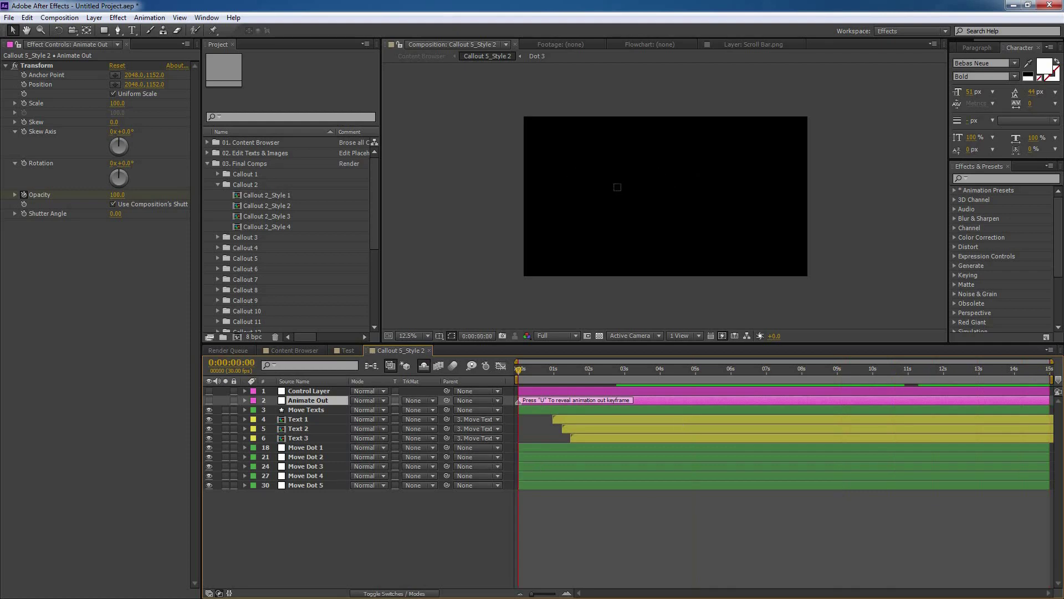
drag(848, 378, 813, 376)
key(period)
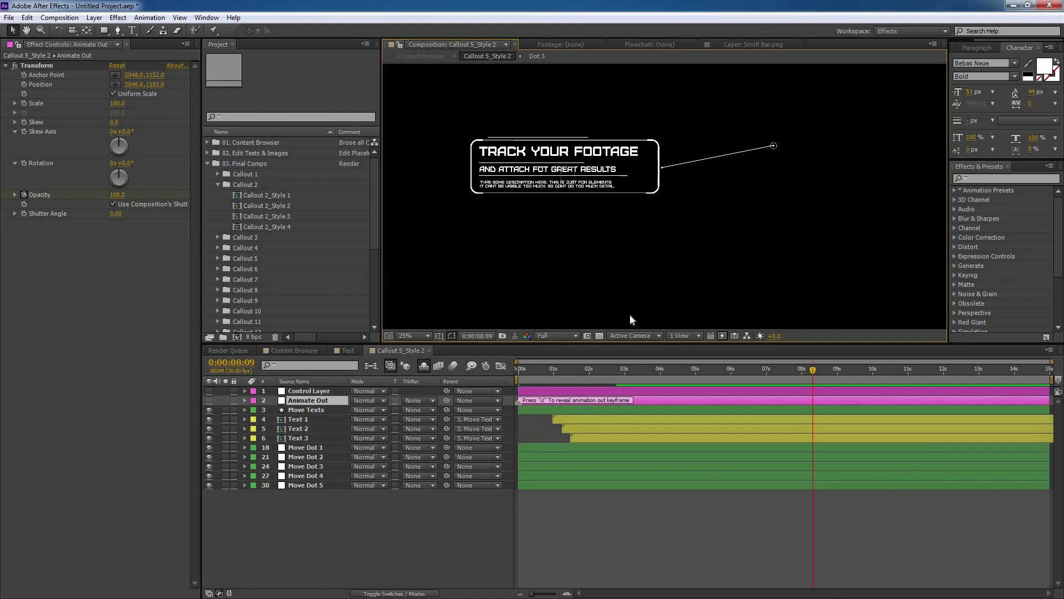
Set the duration of the Callout 5_Style 2 composition to one minute.
click(74, 20)
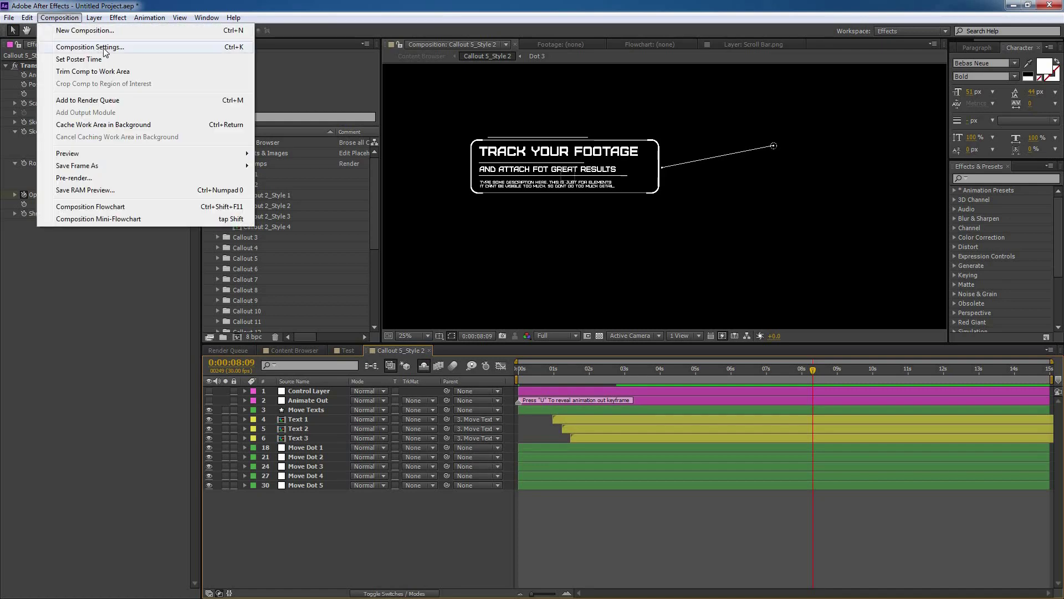
click(105, 49)
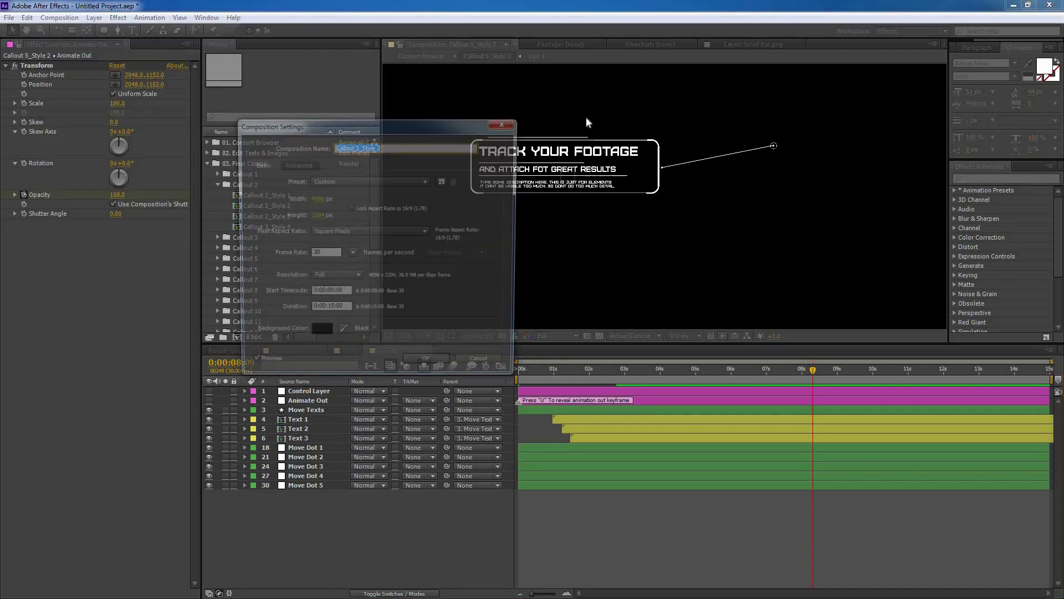
click(328, 311)
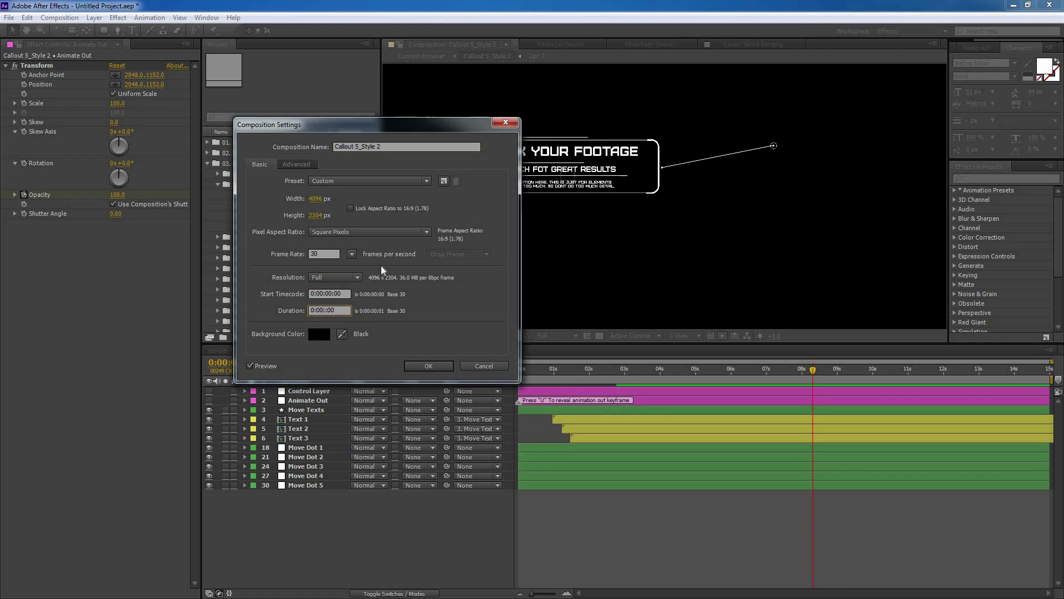
text(00)
key(BackSpace)
text(1:0)
key(Return)
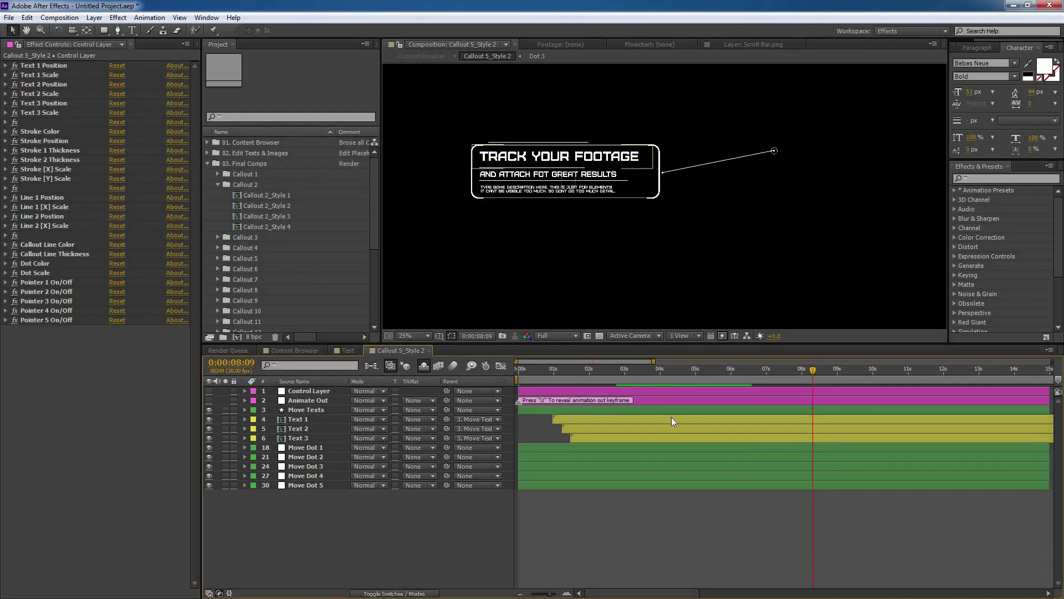
Show the full one-minute timeline with its hidden shy layers and unlock all locked layers.
scroll(677, 470, down, 4)
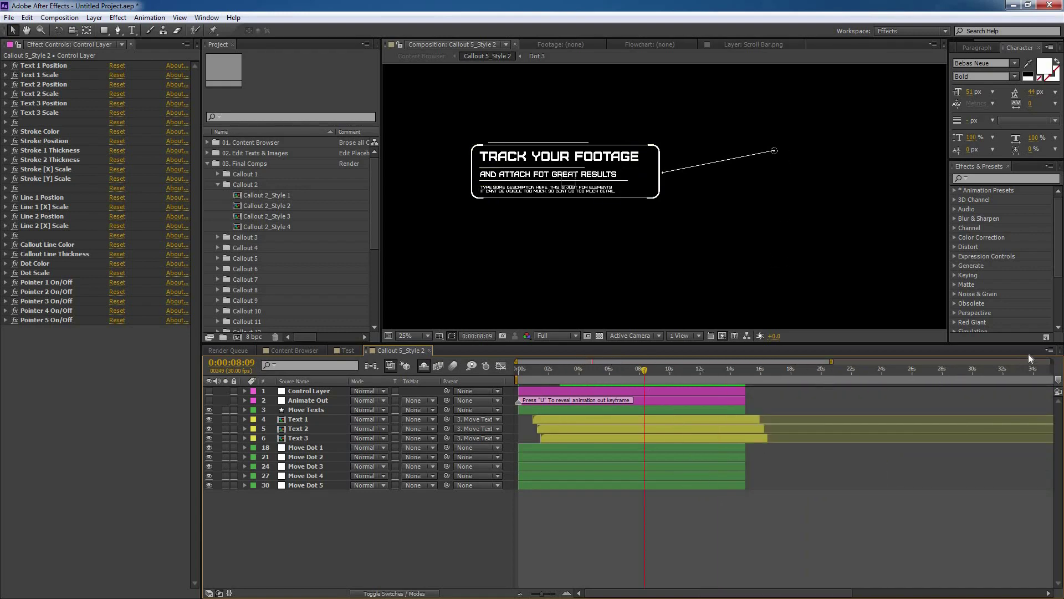
key(minus)
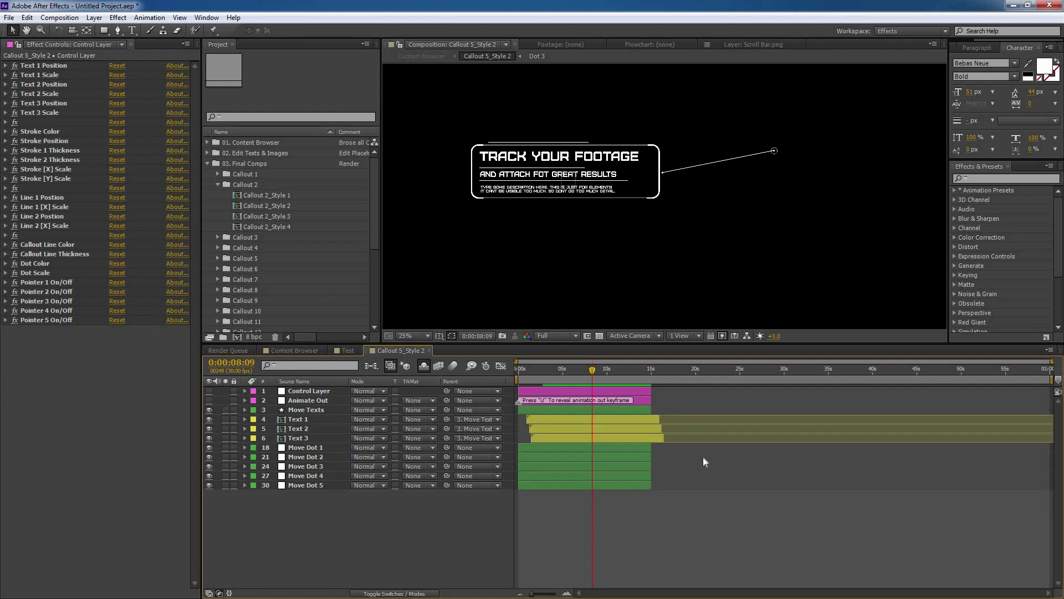
click(424, 365)
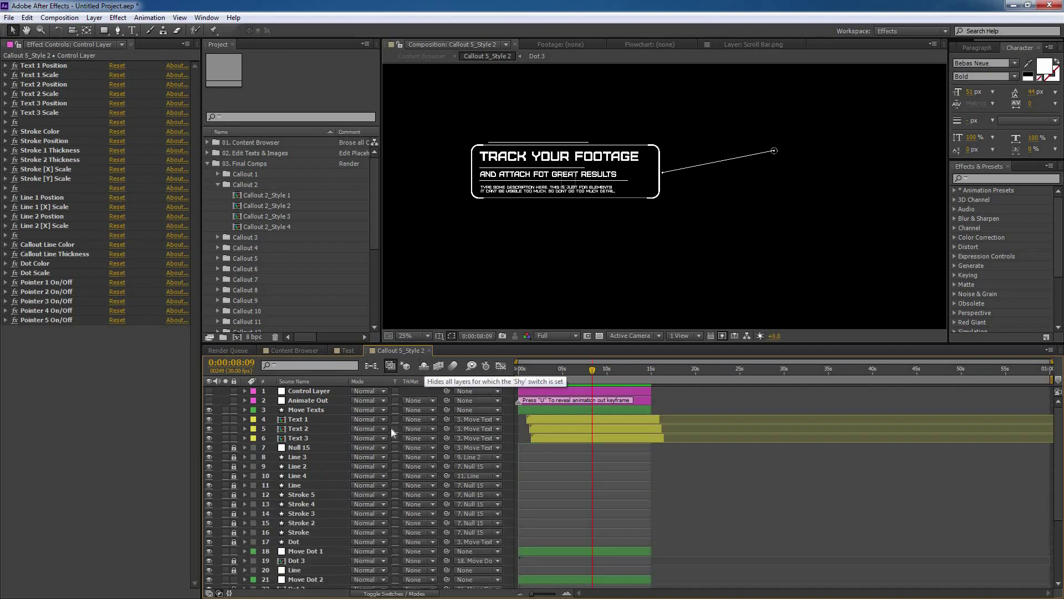
scroll(343, 446, down, 4)
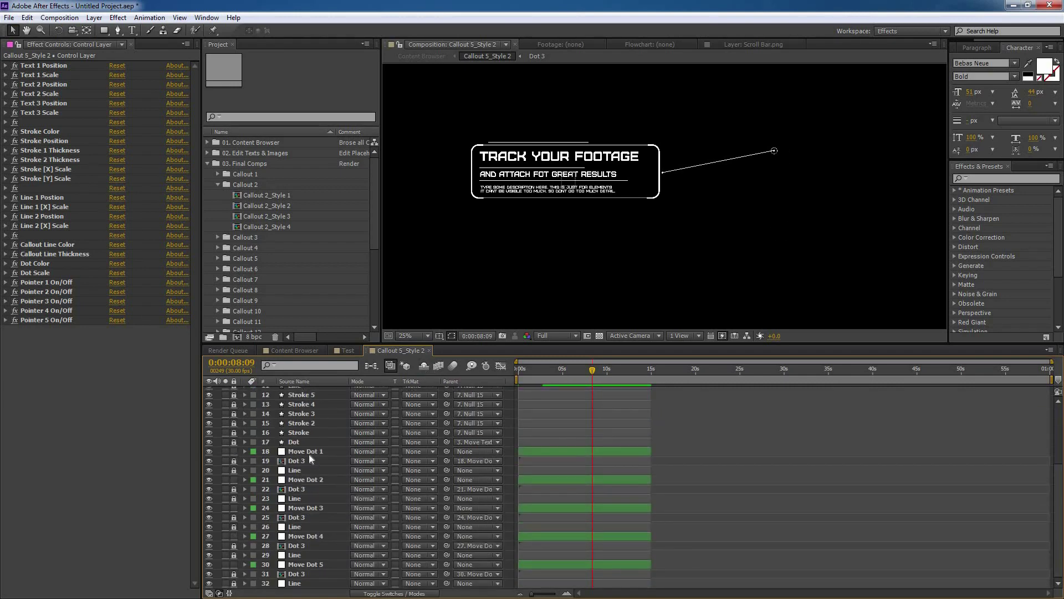
scroll(319, 460, up, 4)
drag(232, 446, 241, 581)
scroll(691, 445, up, 3)
scroll(690, 446, up, 1)
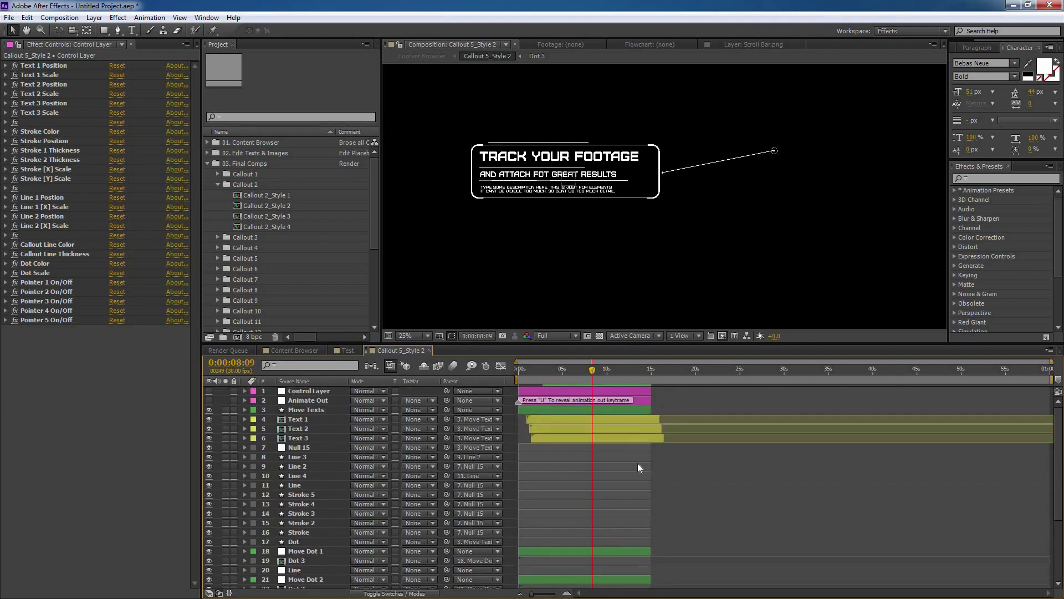
Extend all layers to the end of the one-minute composition and hide the shy layers again.
key(ctrl+a)
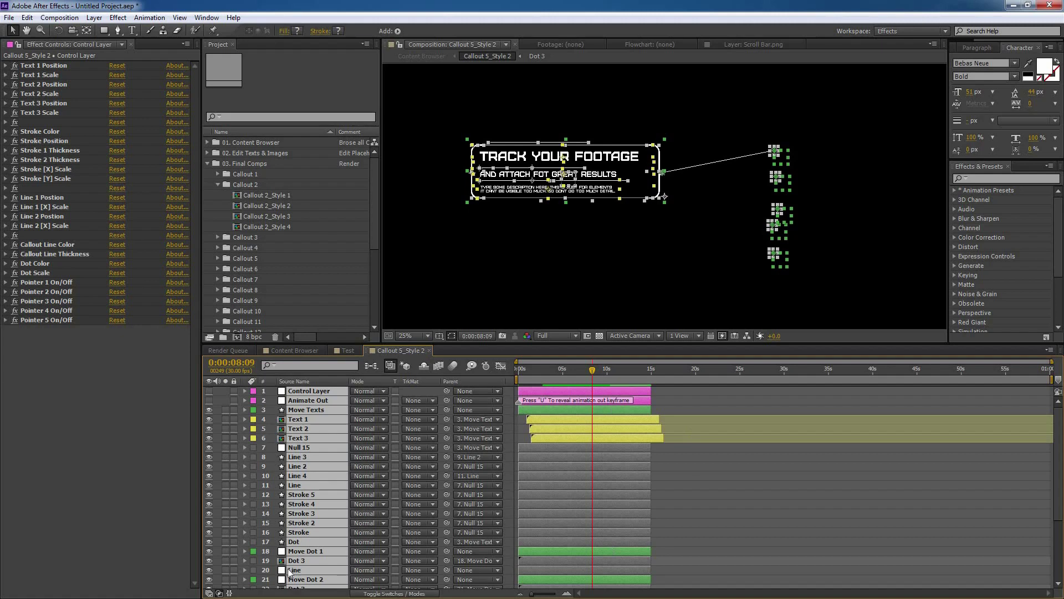
drag(650, 455, 1061, 453)
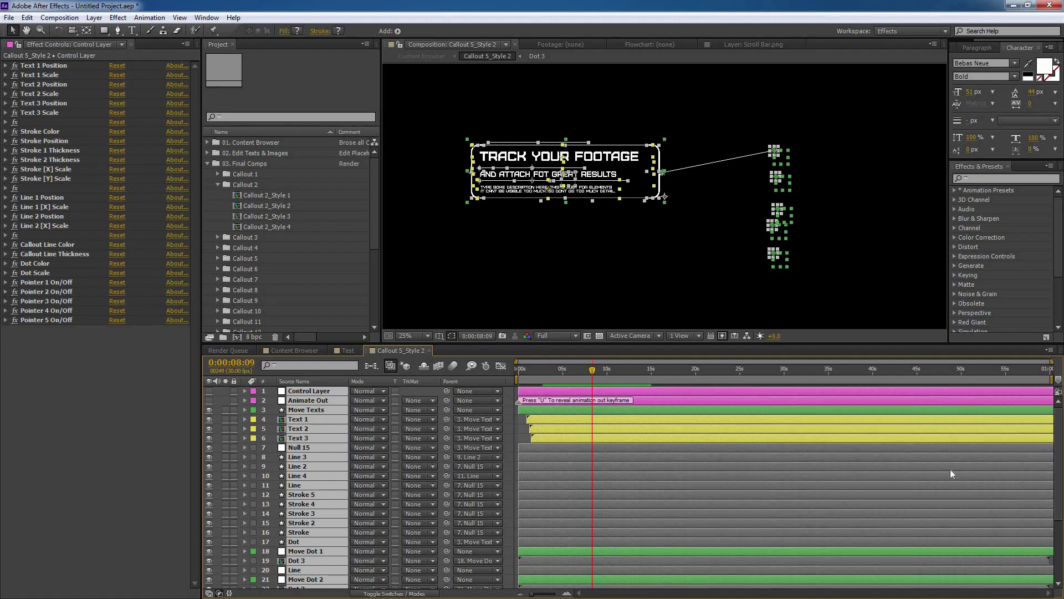
scroll(940, 460, down, 3)
scroll(989, 418, up, 3)
key(F2)
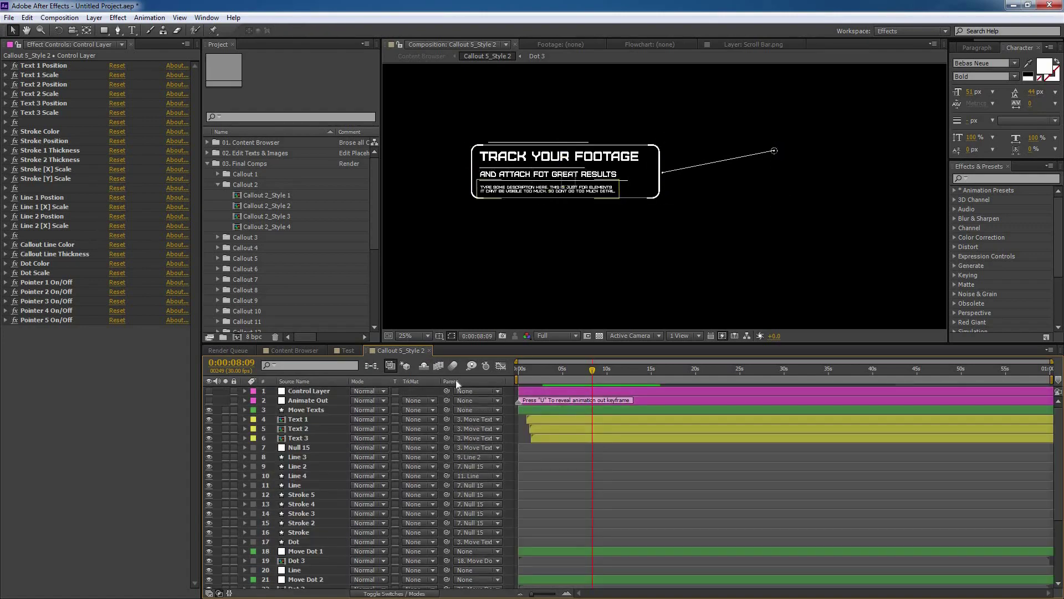
click(424, 366)
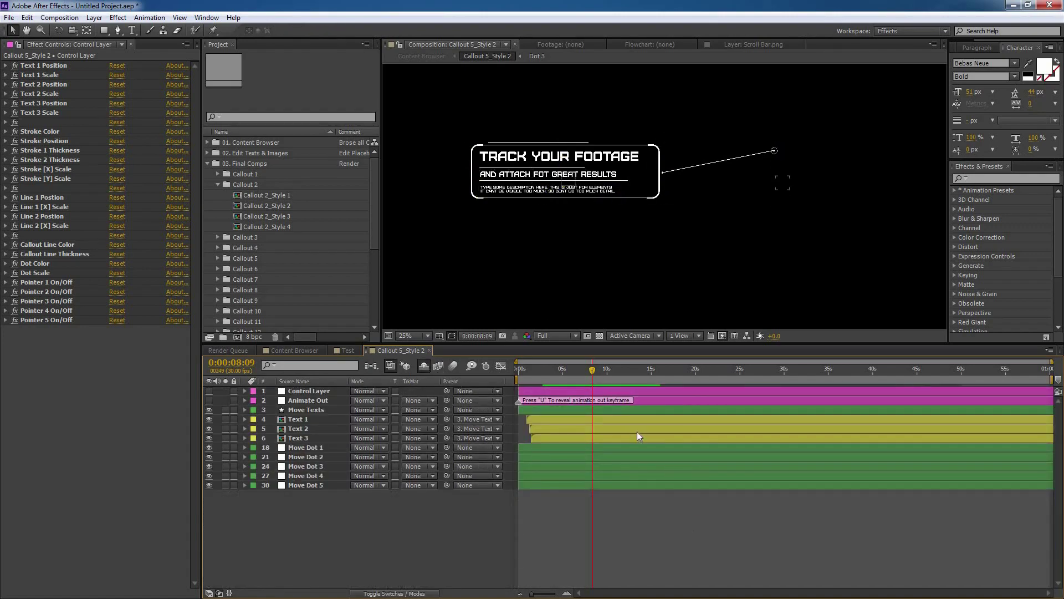
Turn the Animate Out layer's visibility back on and shift its Opacity keyframes towards the end of the one-minute timeline.
click(713, 421)
drag(642, 376, 930, 384)
click(257, 402)
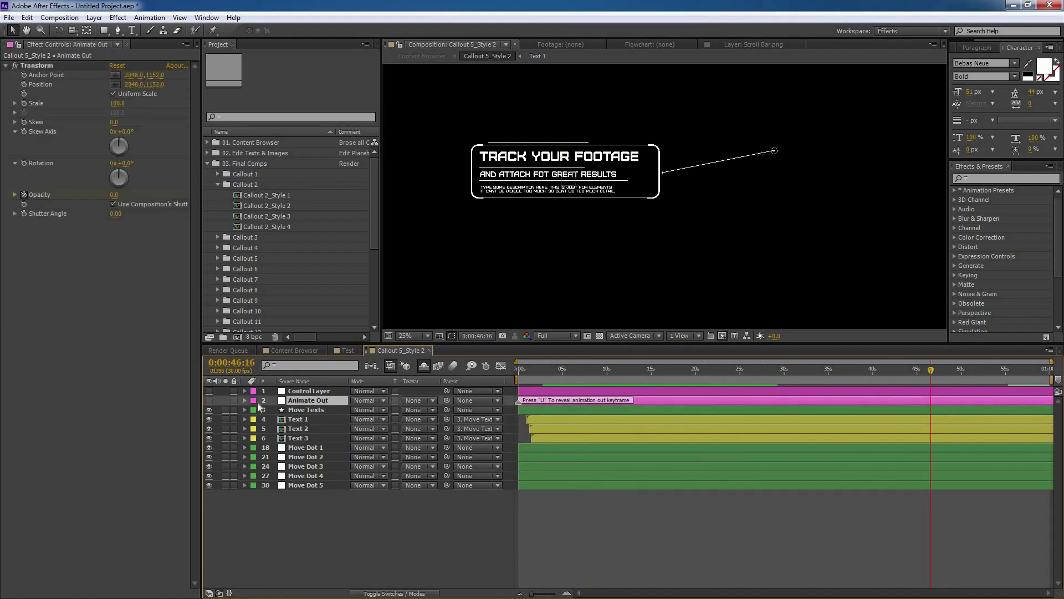
click(209, 401)
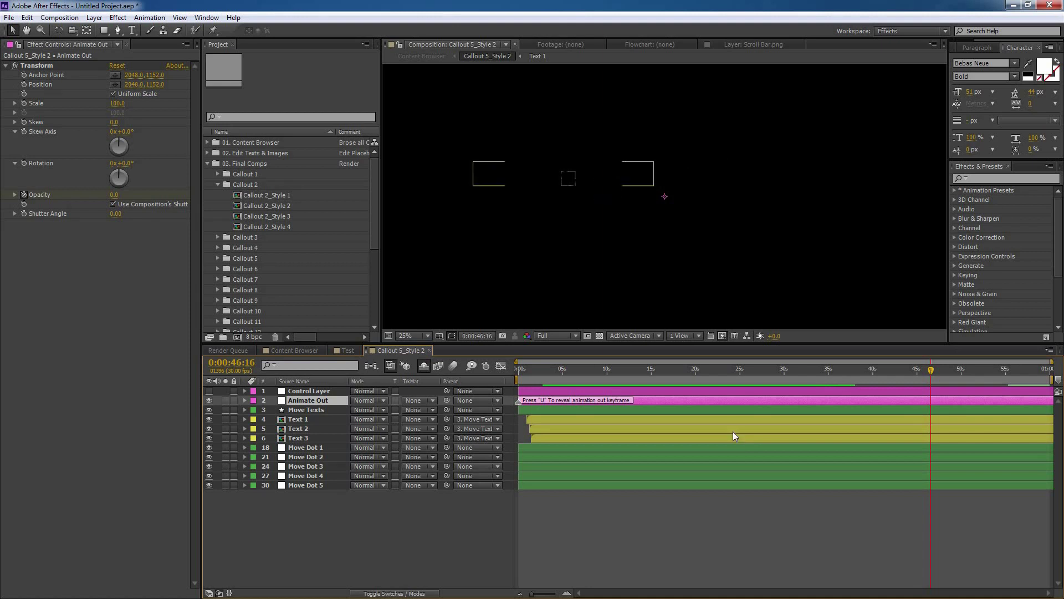
key(u)
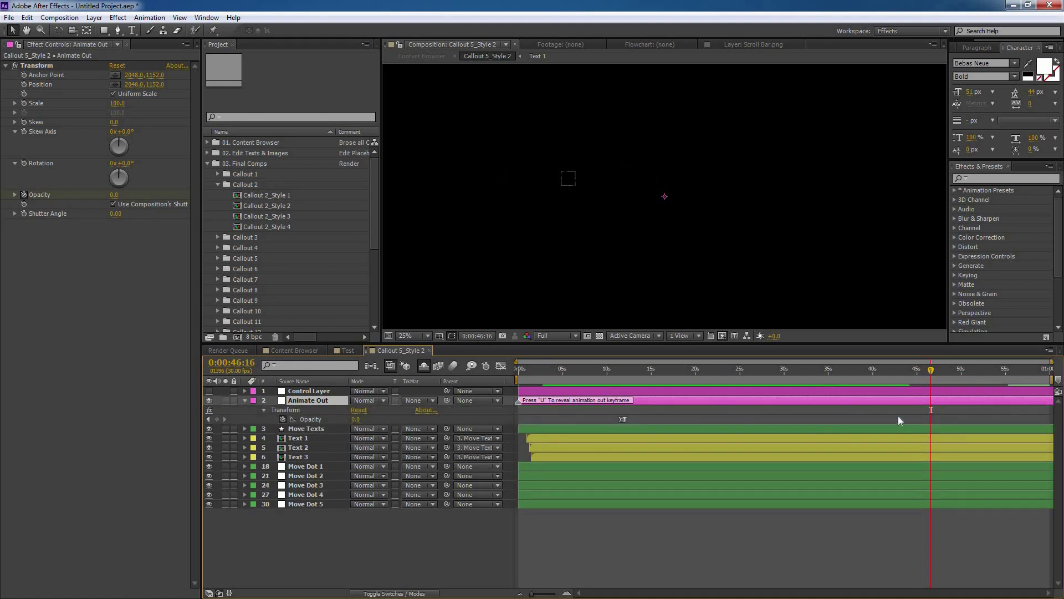
click(620, 419)
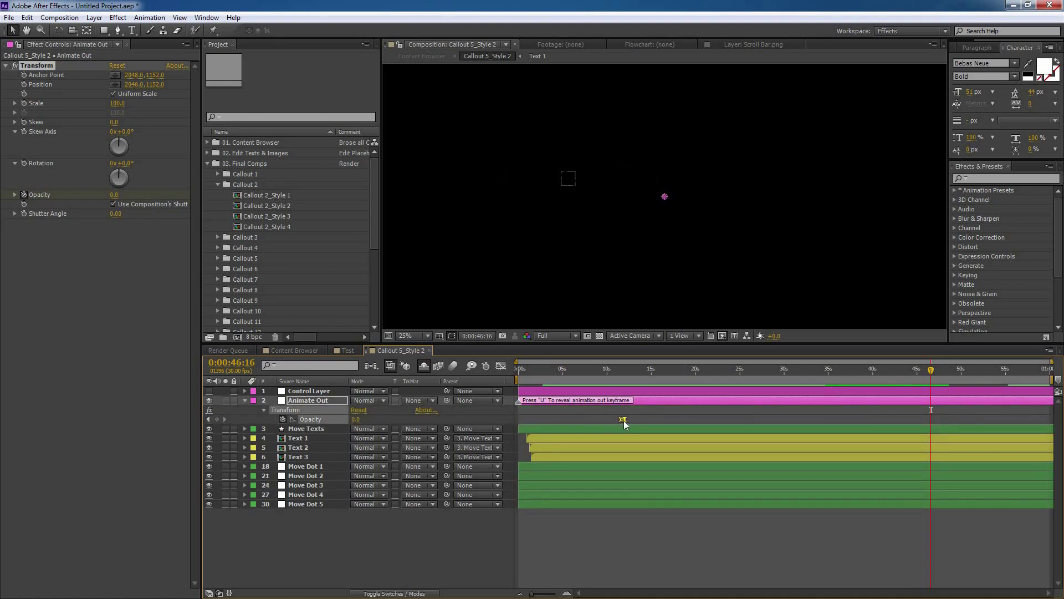
mouse_move(606, 417)
mouse_down()
mouse_move(991, 417)
mouse_move(1004, 401)
mouse_move(995, 405)
mouse_move(1002, 370)
mouse_up()
Find Callout 15 in the Content Browser and reveal the source composition of its first style in the project.
click(682, 267)
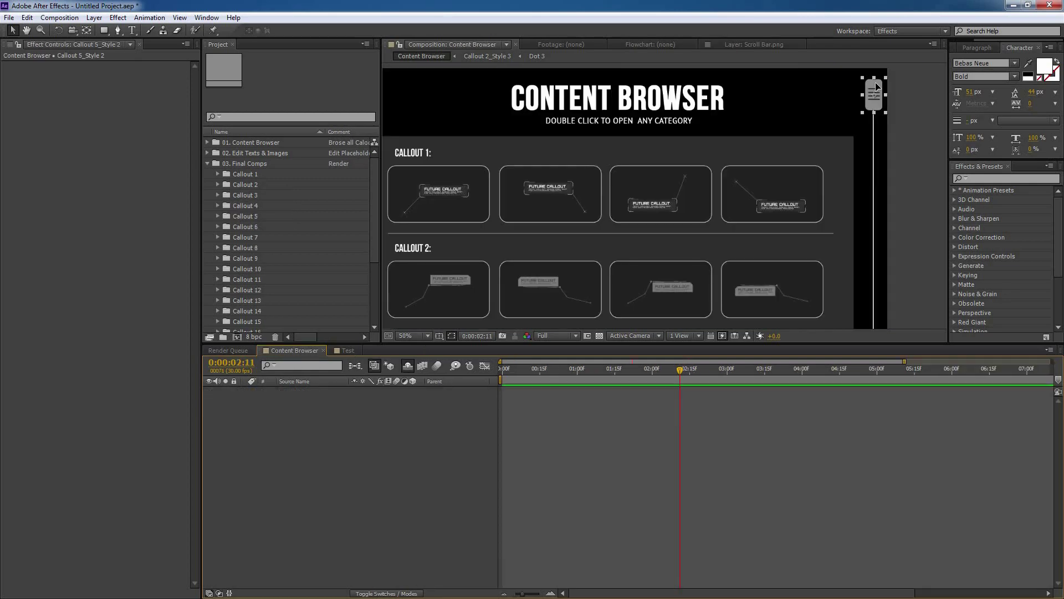
drag(874, 95, 881, 278)
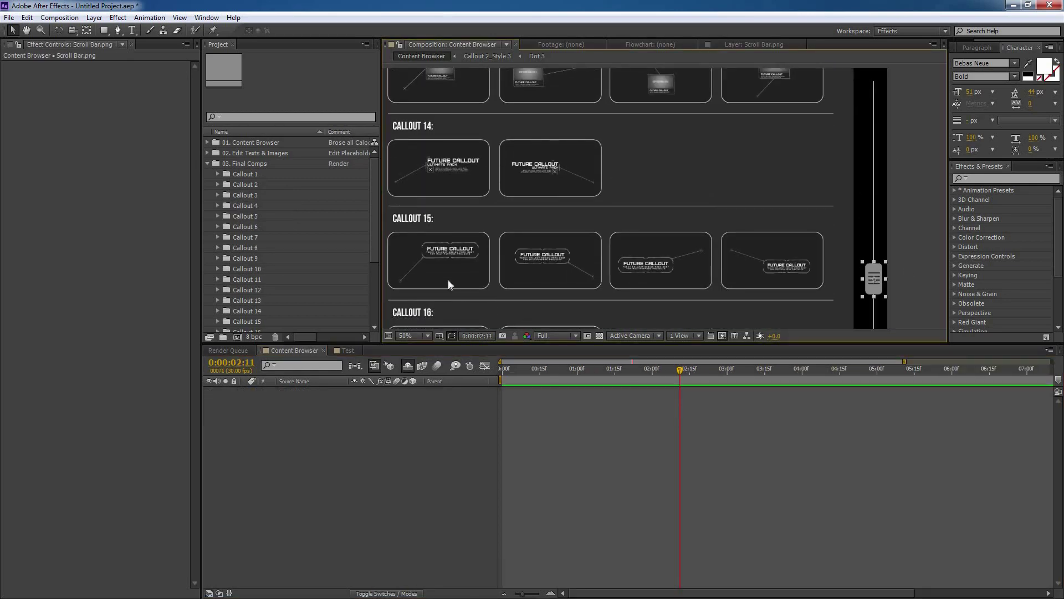
click(460, 252)
right_click(450, 264)
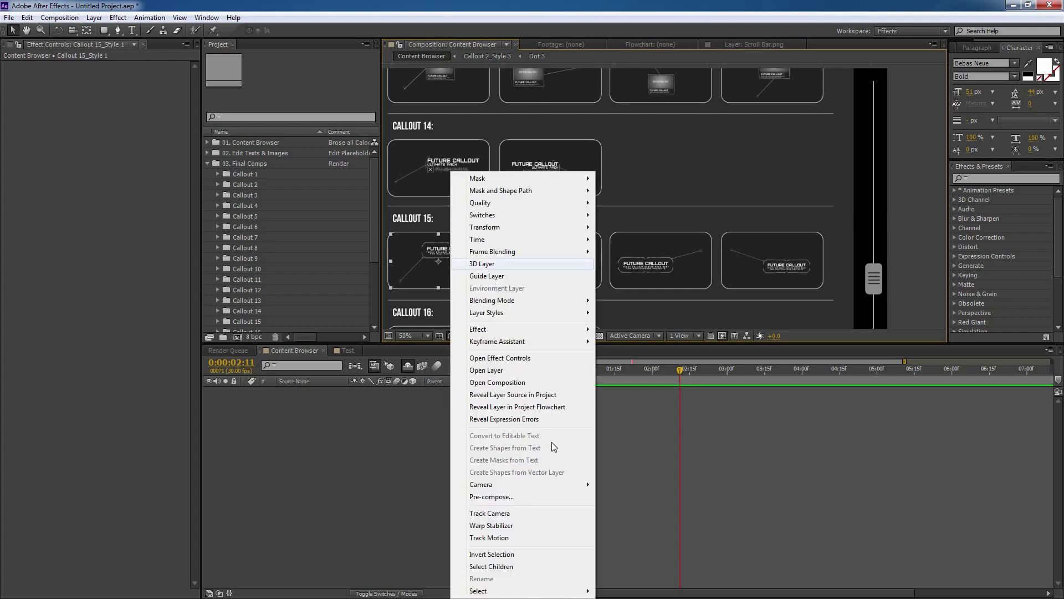
click(554, 394)
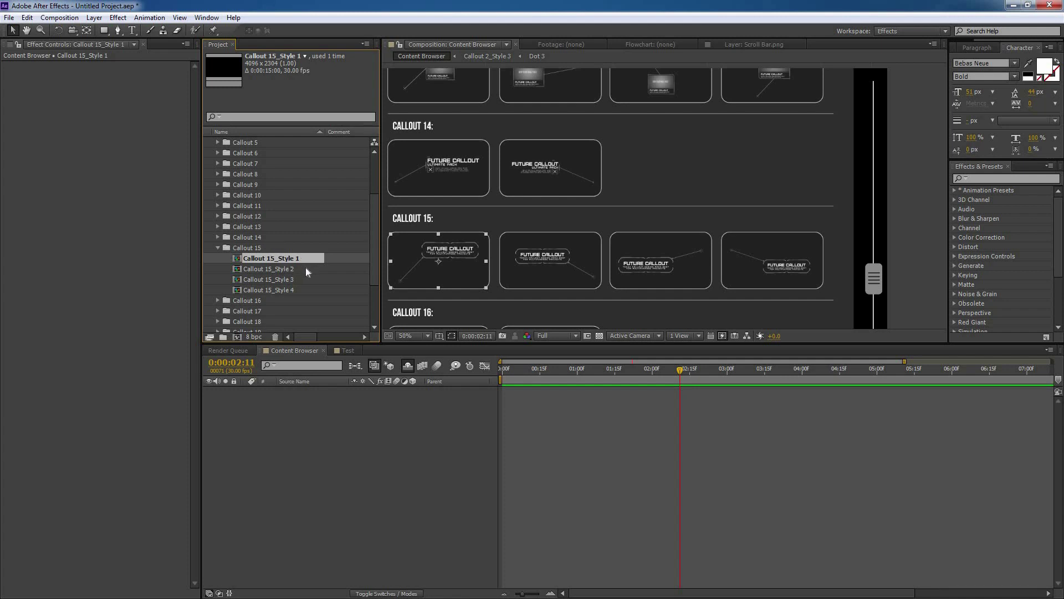
Duplicate the Callout 15_Style 1 composition in the project and rename the copy Callout 15_Style 1.1.
key(ctrl+d)
scroll(277, 275, down, 2)
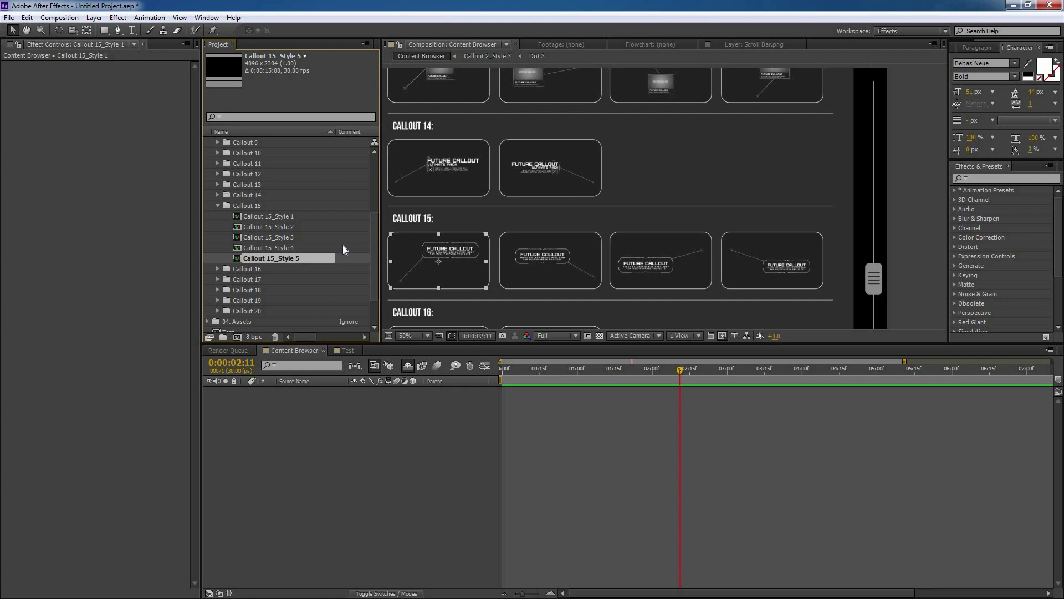
key(Return)
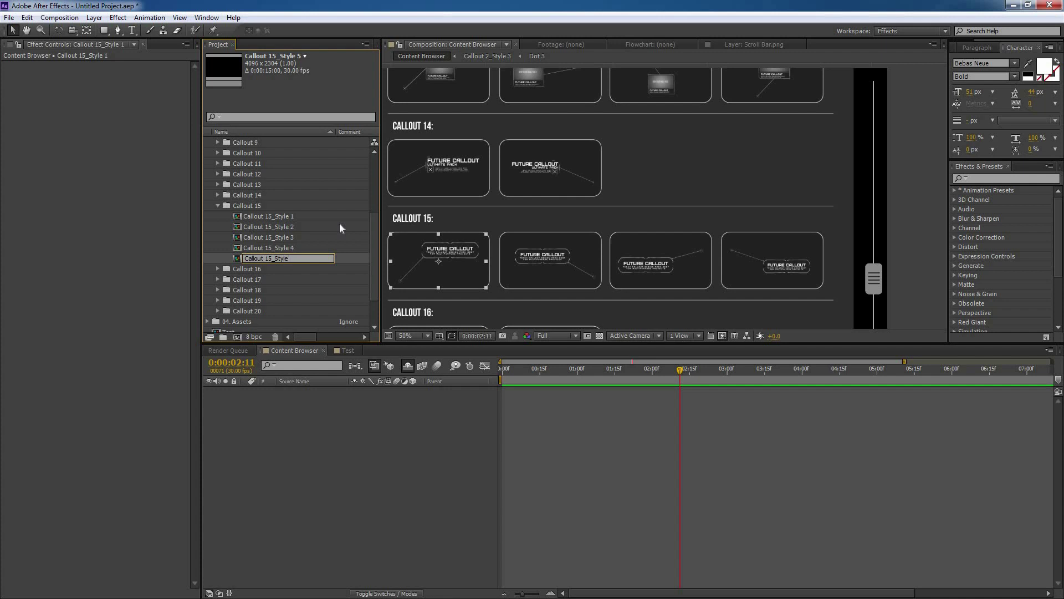
key(Return)
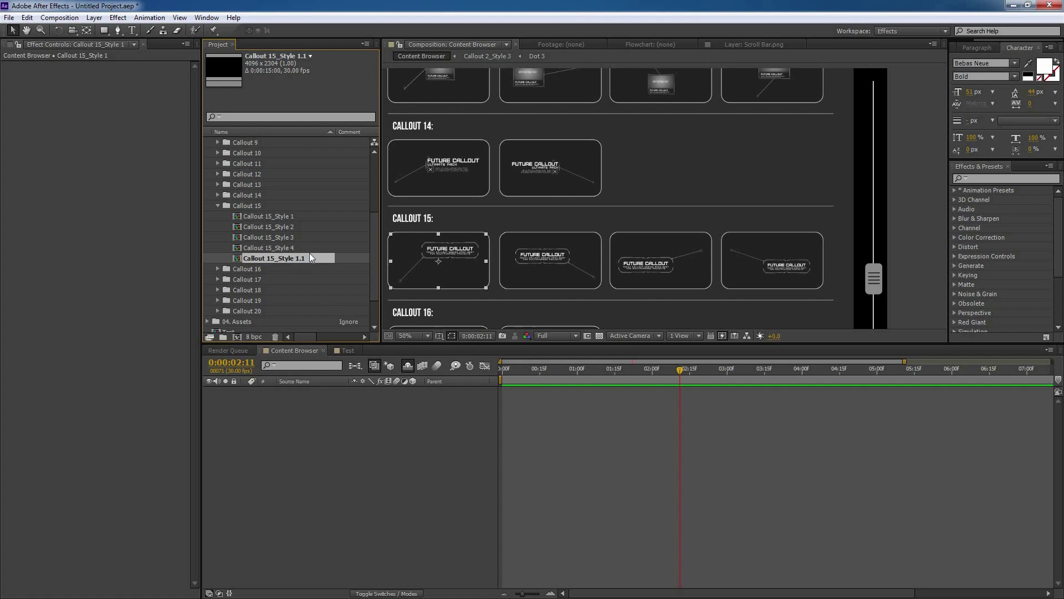
click(301, 238)
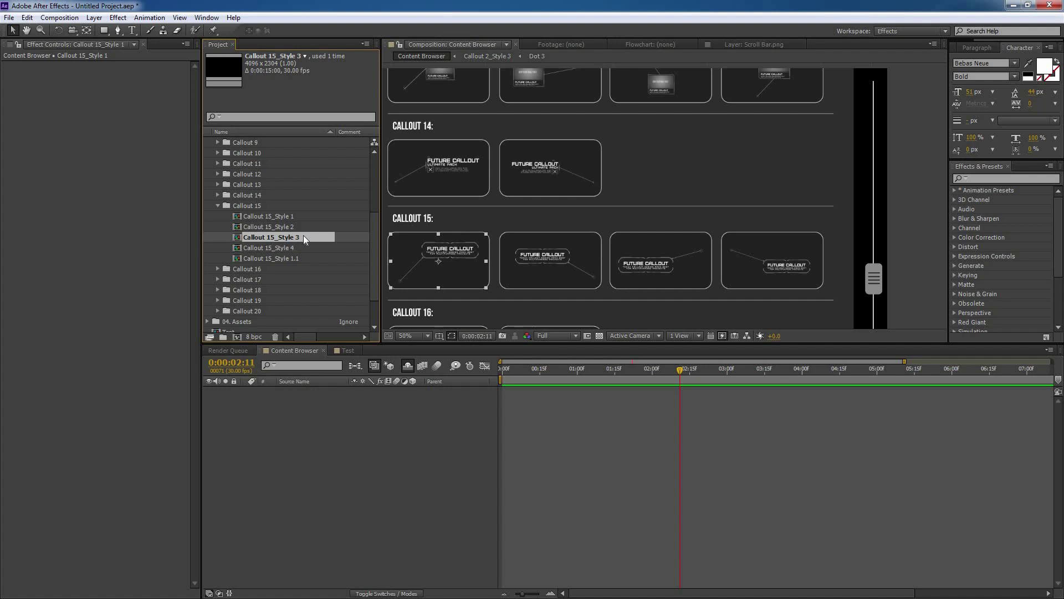
Open the Callout 15_Style 1.1 composition from the Callout 15 folder under Final Comps.
key(Down)
key(Down)
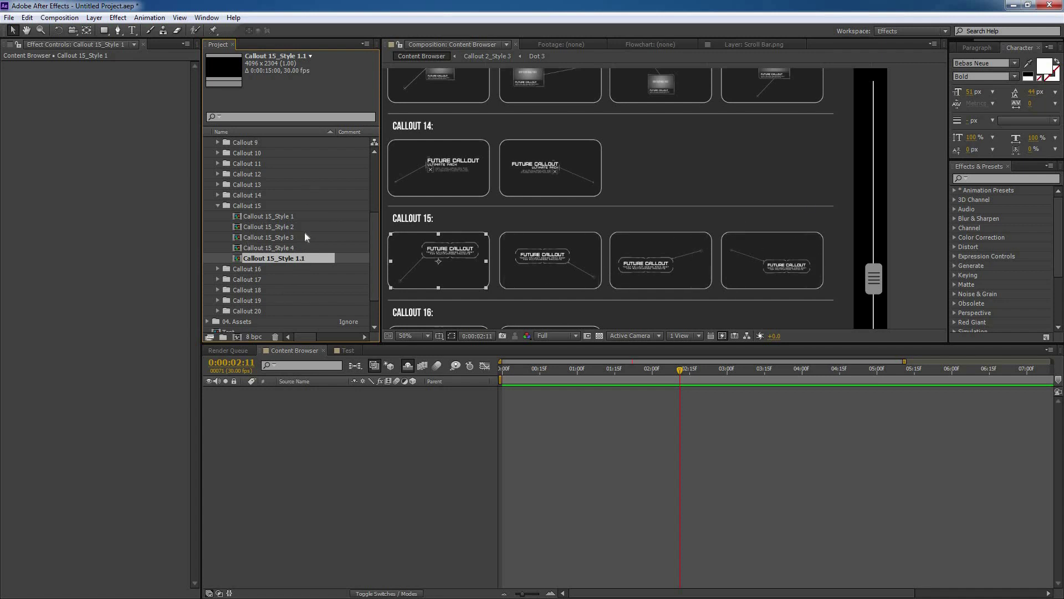
scroll(254, 203, up, 5)
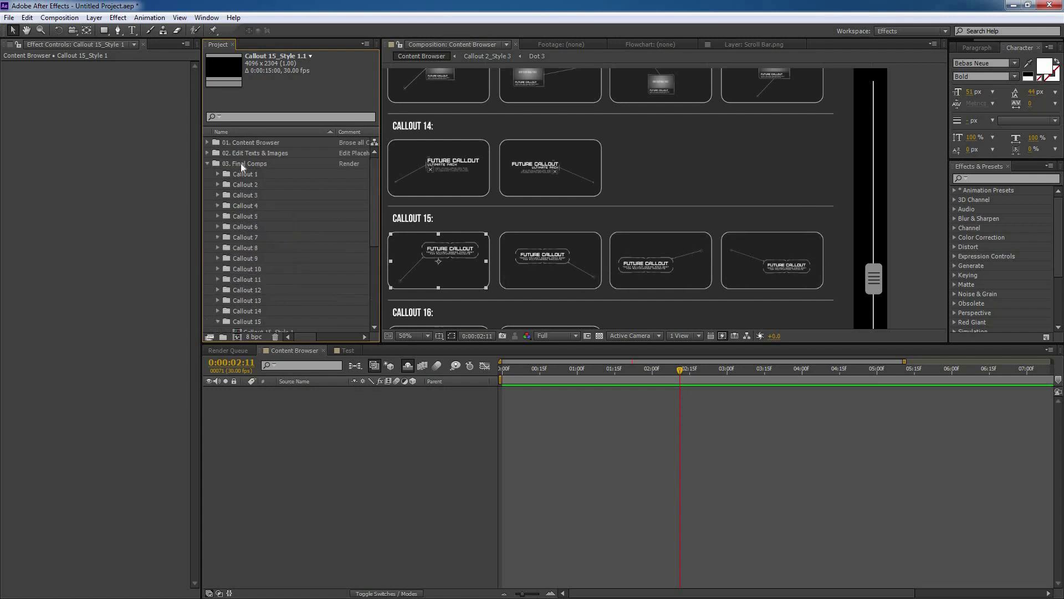
scroll(267, 163, down, 6)
click(268, 162)
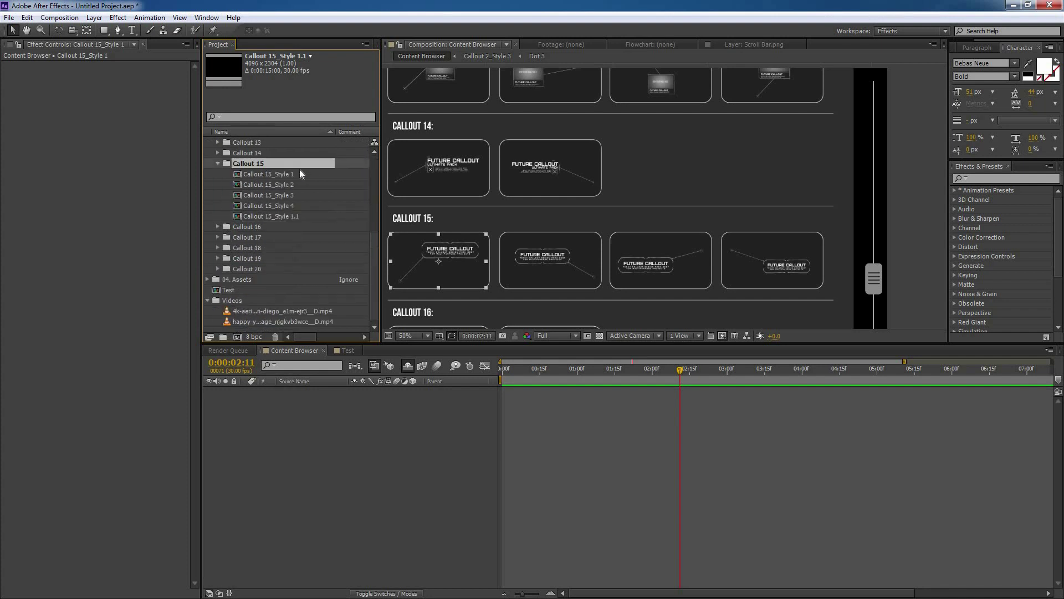
click(296, 219)
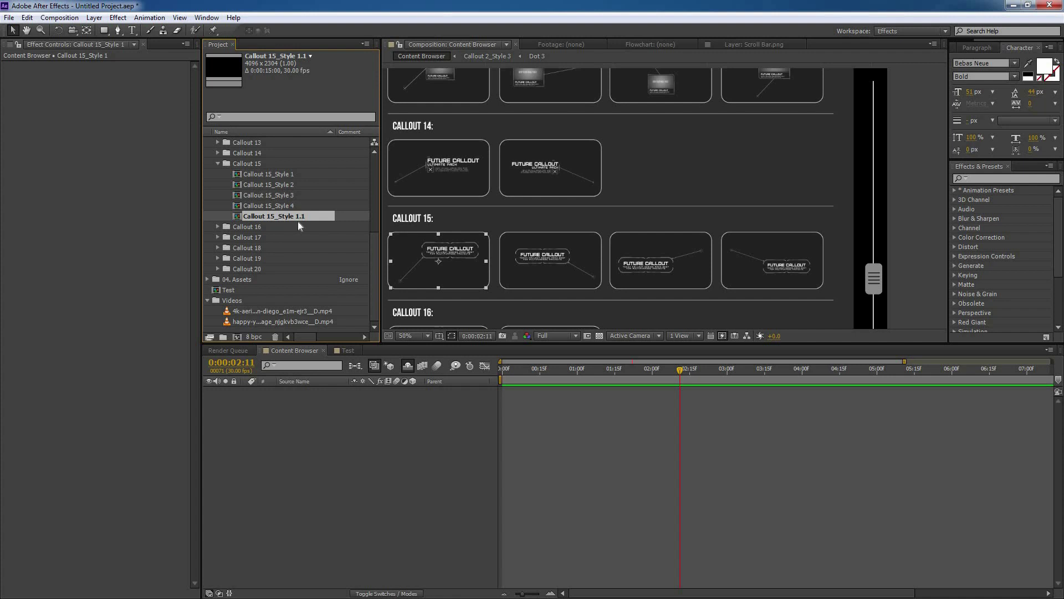
double_click(272, 218)
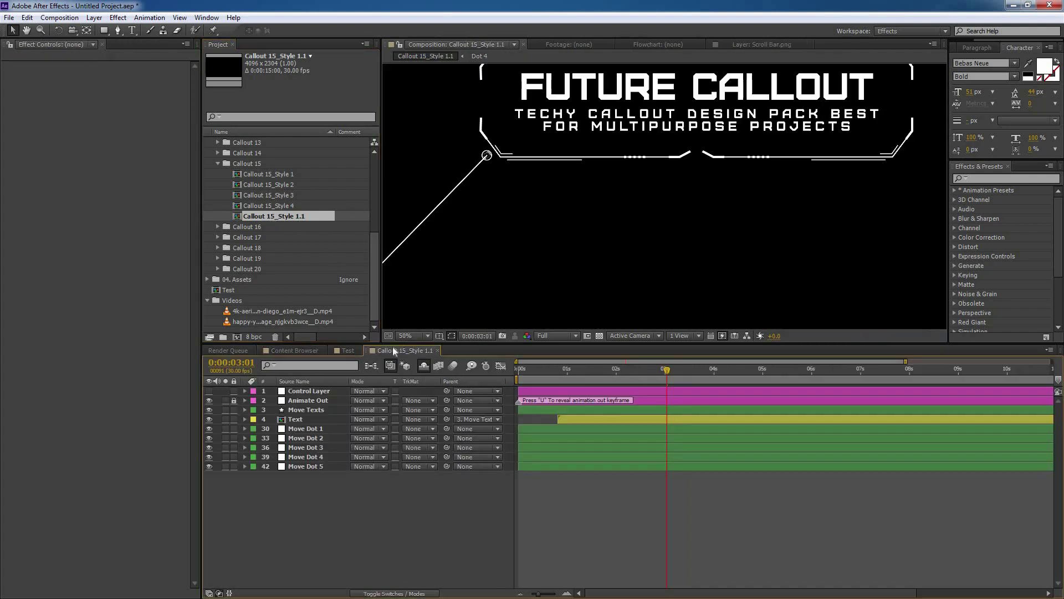
scroll(702, 192, down, 1)
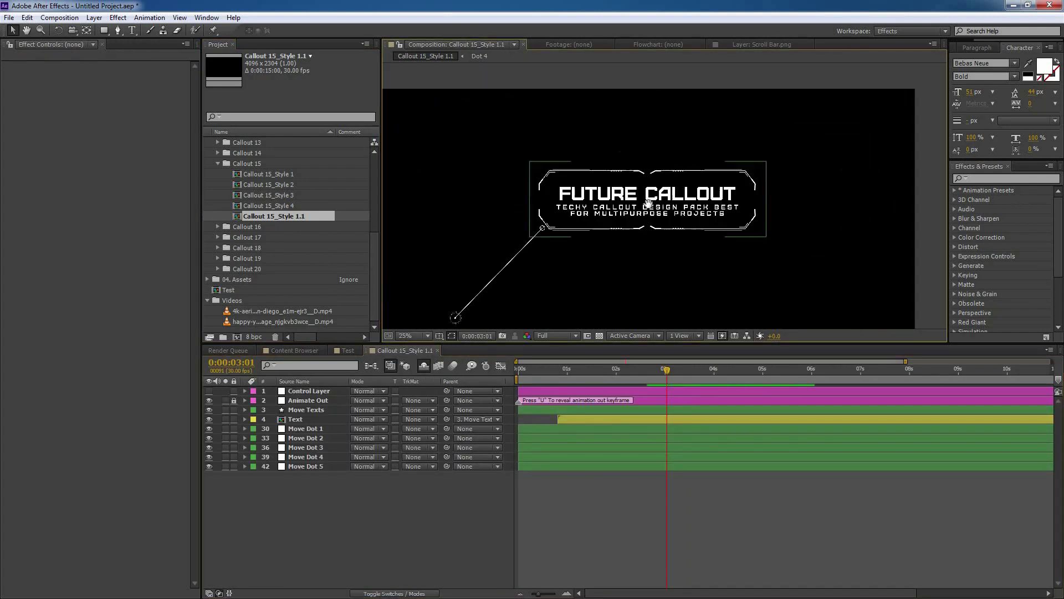
Find the Text layer's source in the project, duplicate its Callout 15_Style 1 folder and rename the copy Callout 15_Style 1.1.
click(295, 420)
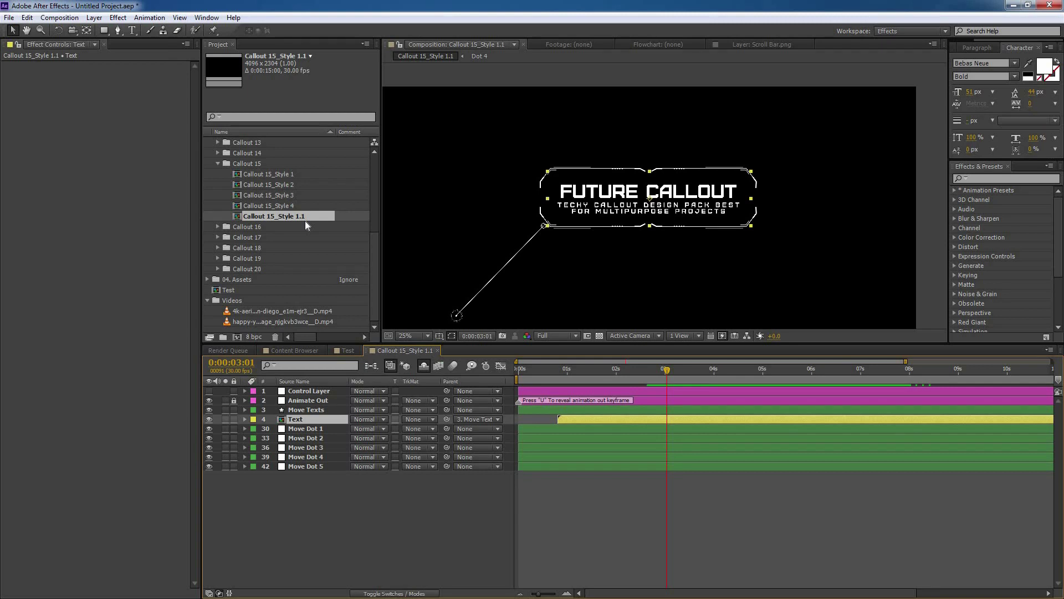
right_click(307, 421)
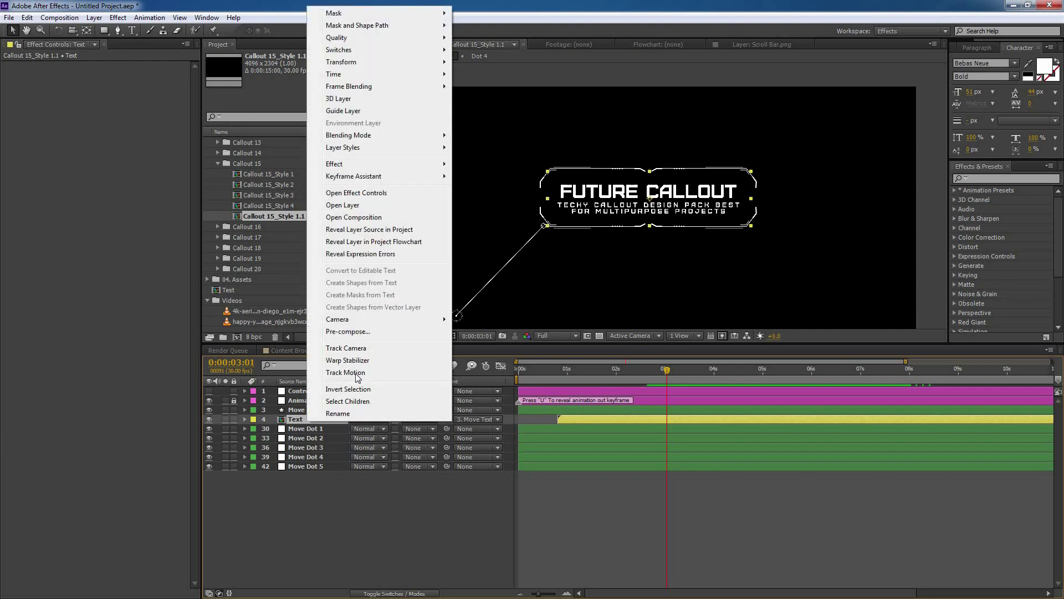
click(376, 229)
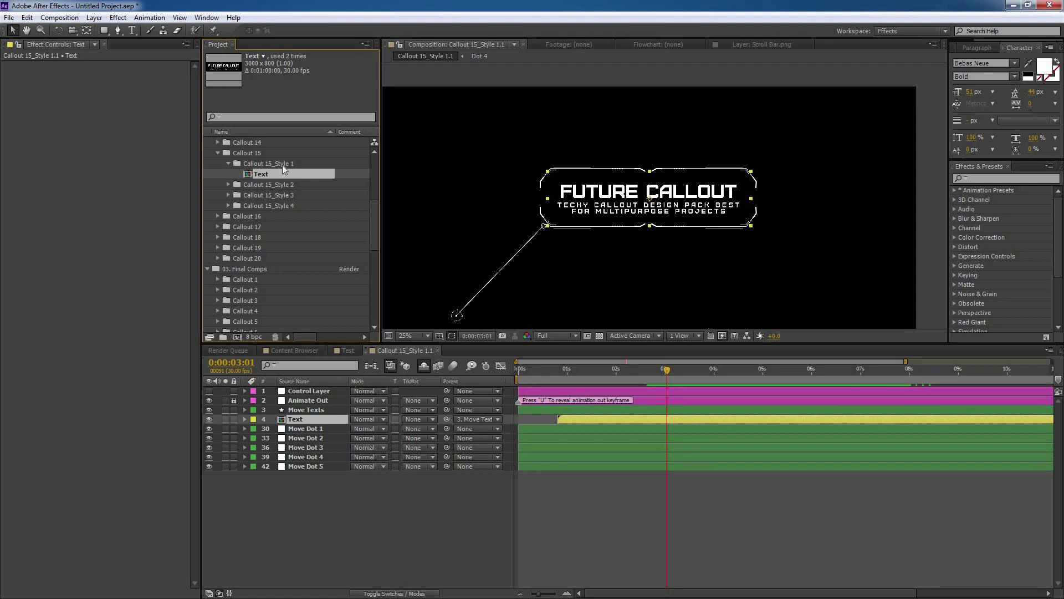
click(274, 164)
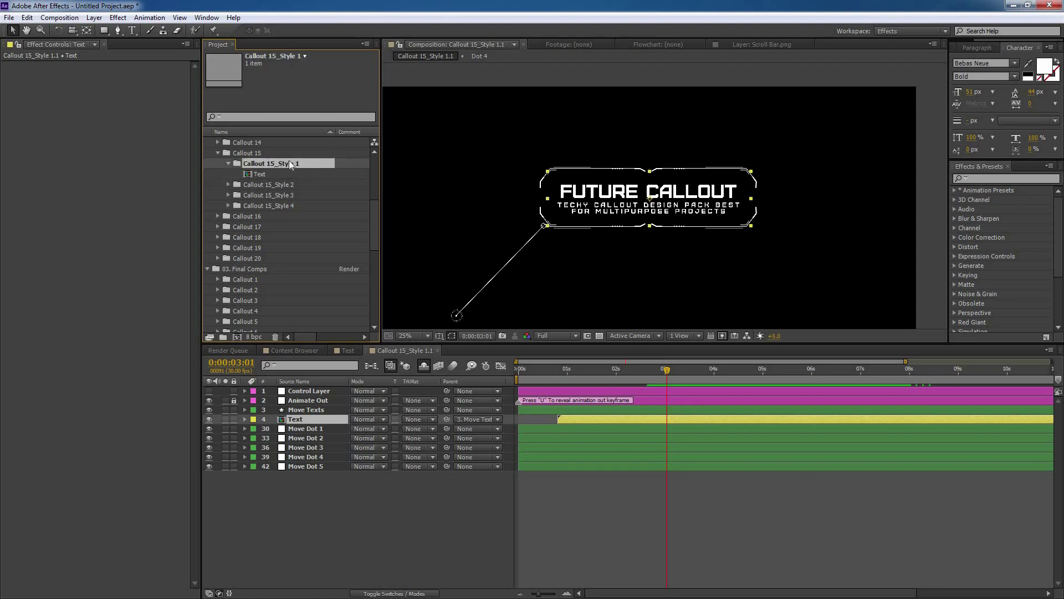
key(ctrl+d)
key(Return)
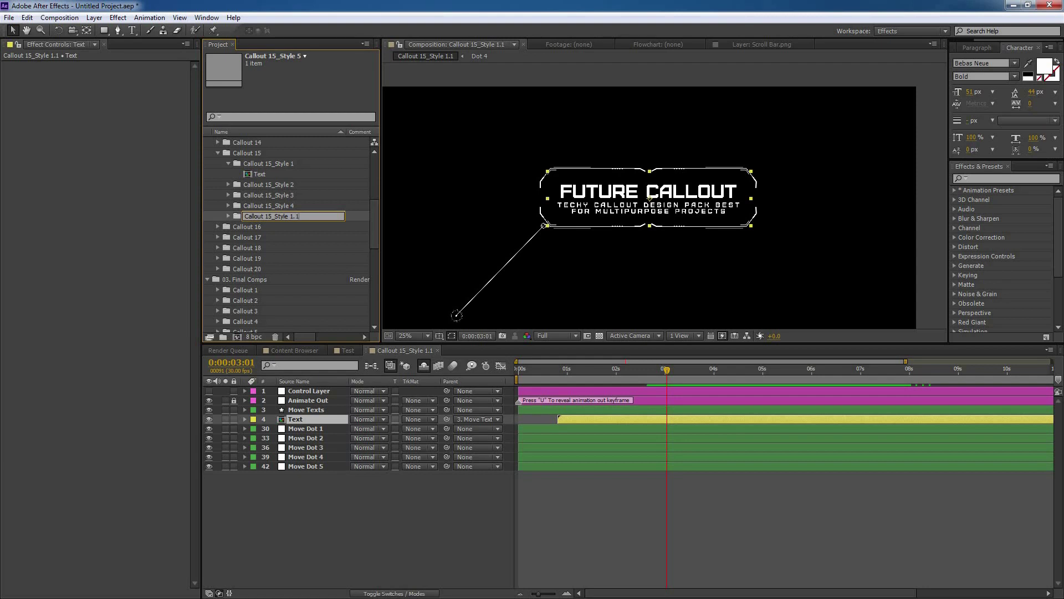
key(Return)
Replace the Text layer's source with the Text composition from the Callout 15_Style 1.1 folder and collapse the Callout 15 folder.
click(228, 217)
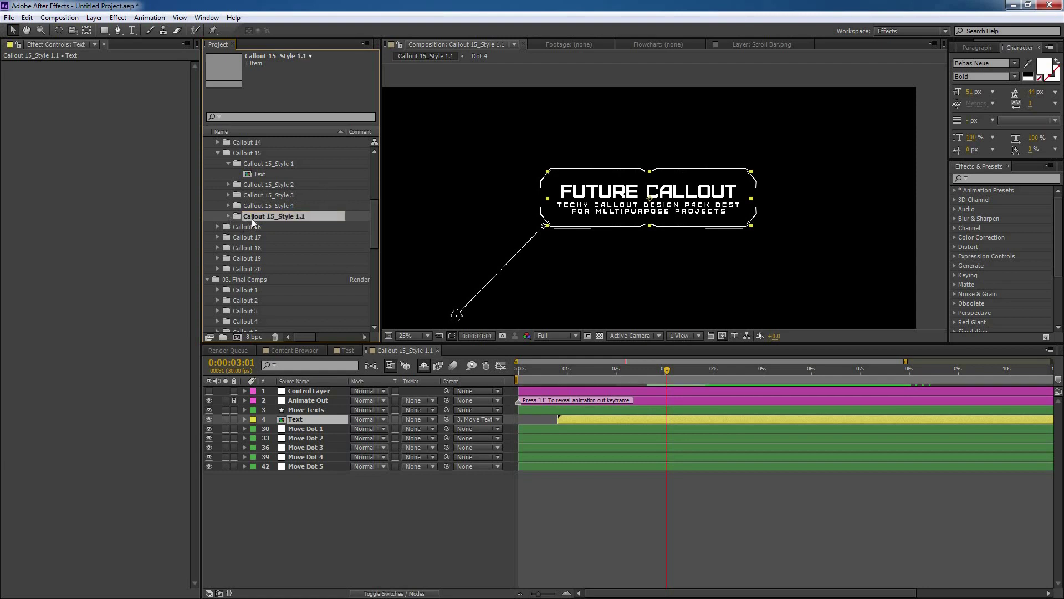
click(288, 227)
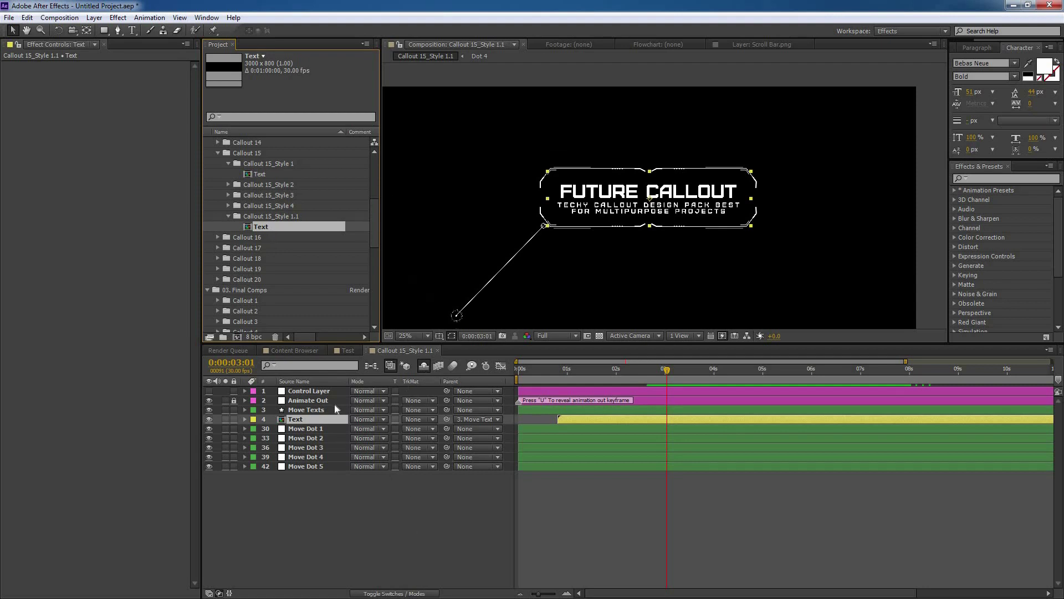
click(299, 420)
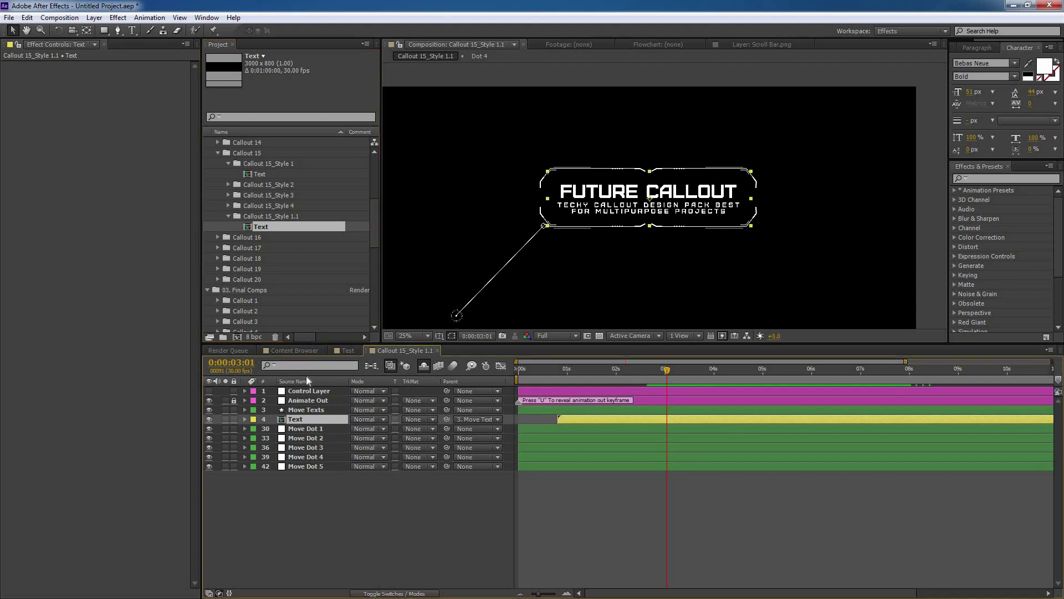
click(330, 206)
drag(261, 227, 303, 420)
click(218, 153)
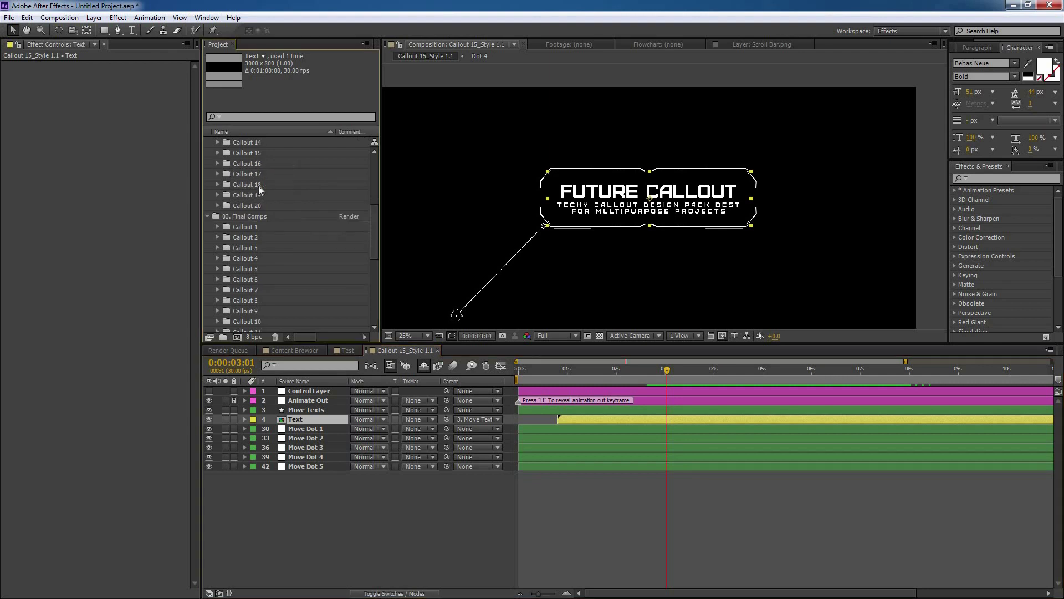
scroll(258, 187, up, 5)
click(390, 518)
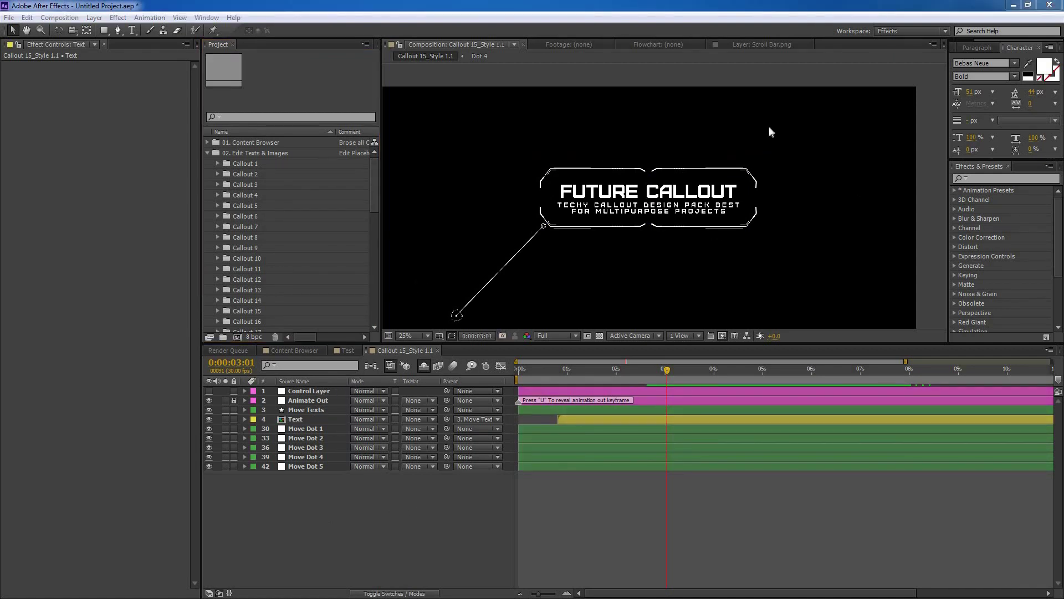
Try a different Text Position and a larger Text Scale on the Control Layer, undoing each change.
click(309, 391)
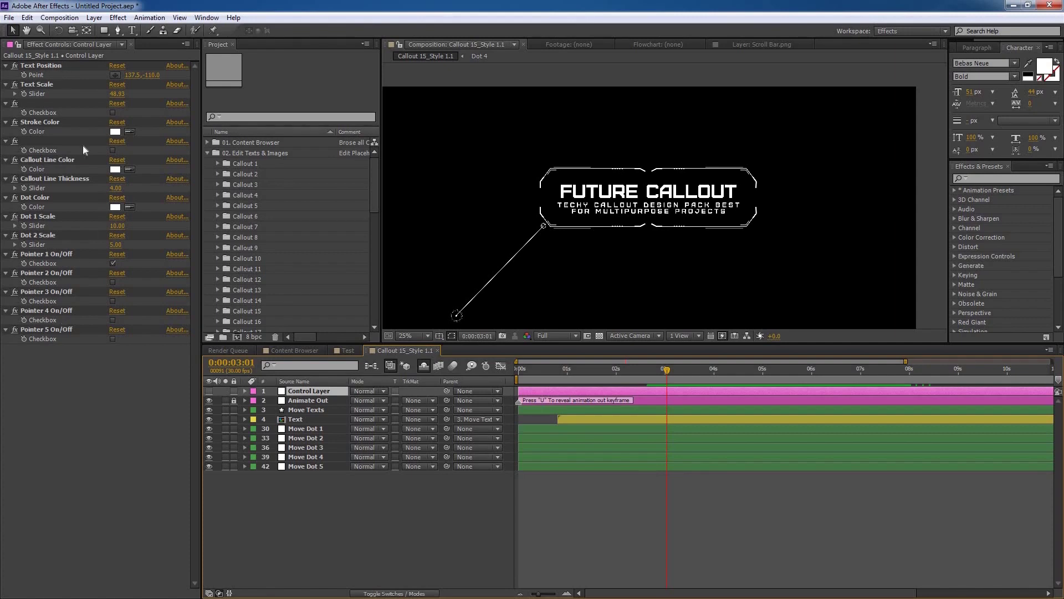
drag(133, 75, 214, 178)
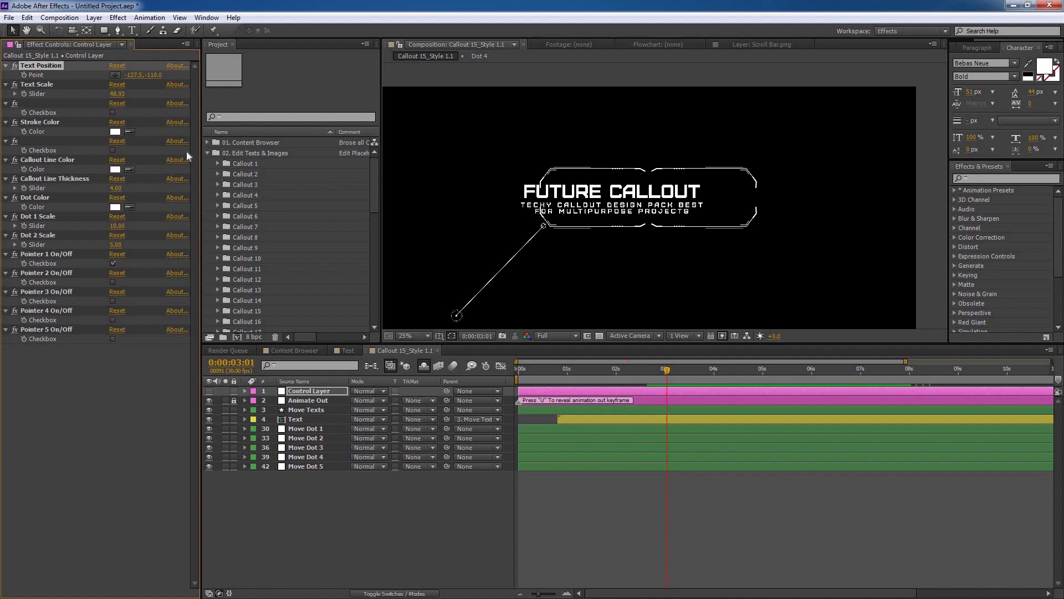
key(ctrl+z)
drag(119, 94, 154, 88)
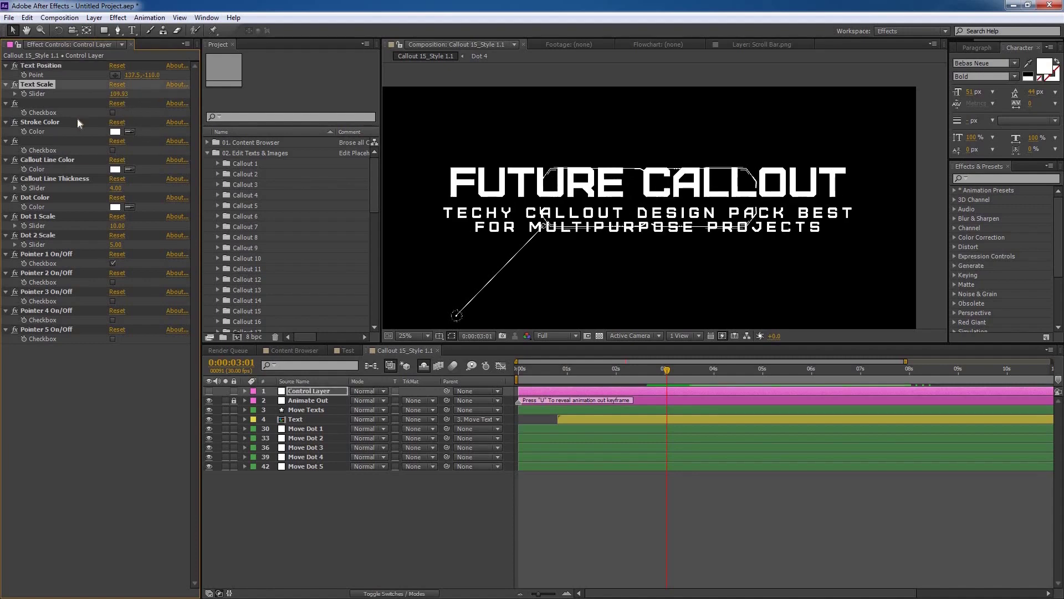
key(ctrl+z)
click(51, 124)
click(55, 66)
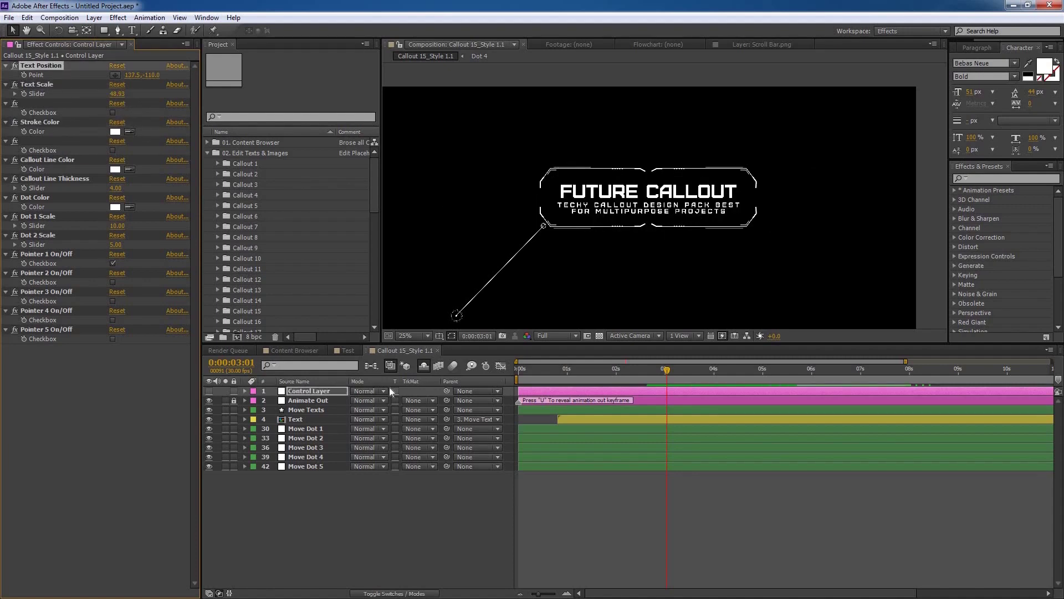
Change the Future Callout title's fill colour to cyan in the Text composition and return to Callout 15_Style 1.1.
click(299, 420)
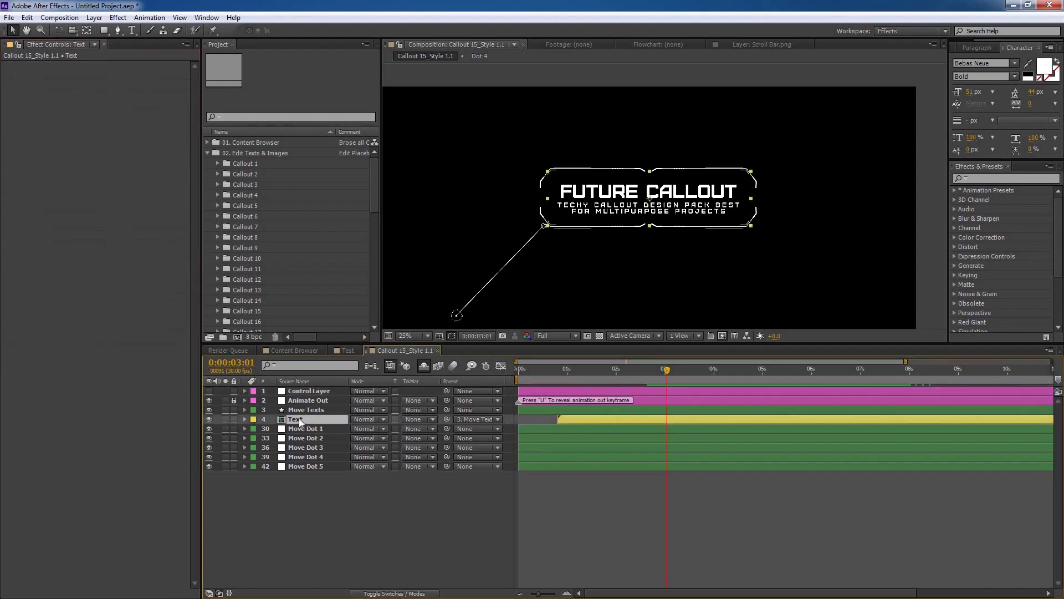
double_click(299, 419)
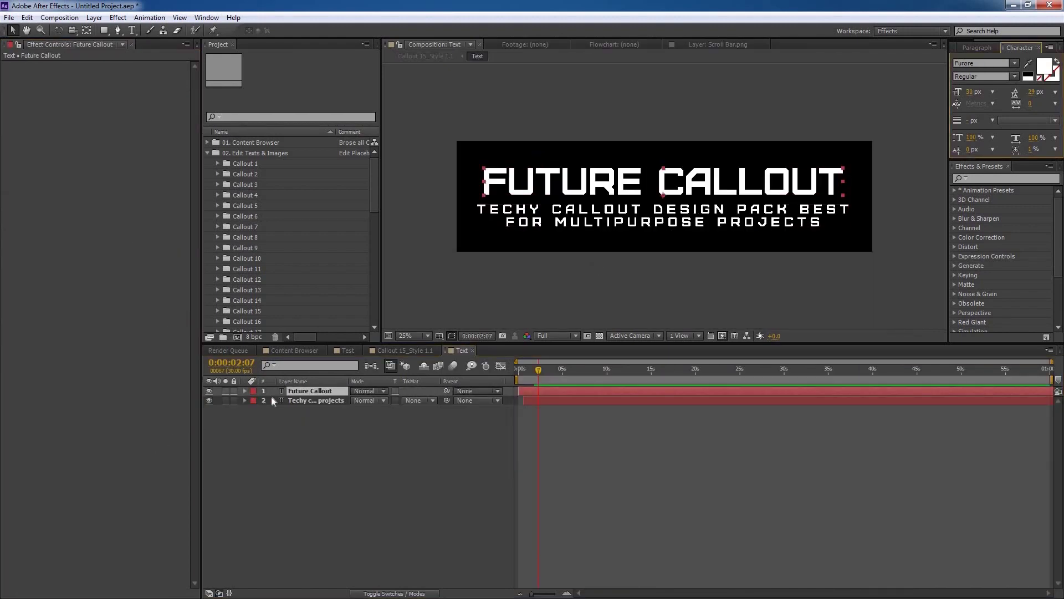
click(1044, 67)
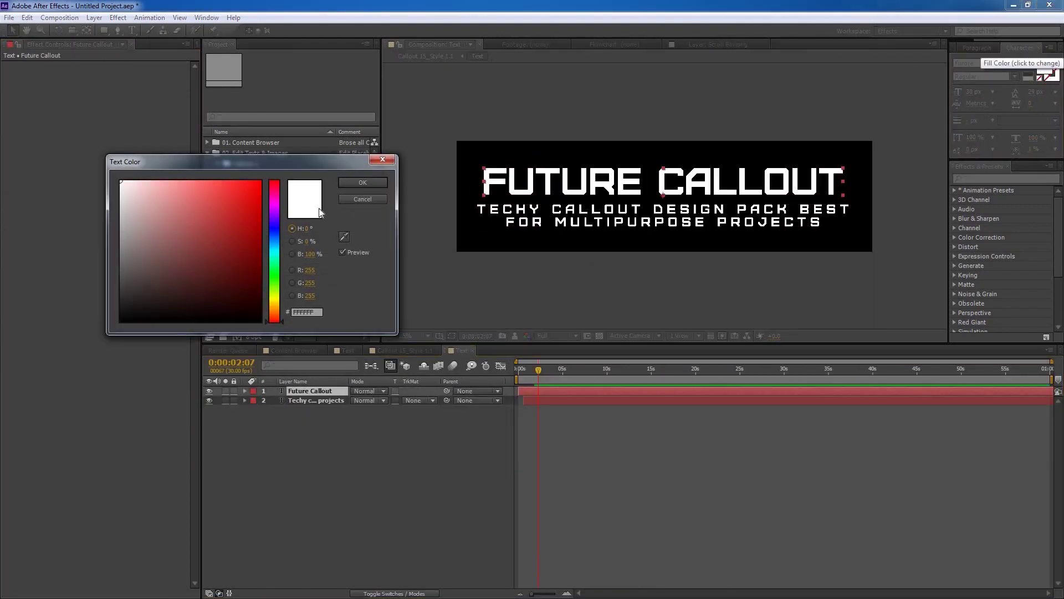
click(274, 253)
click(255, 199)
key(Return)
key(ctrl+w)
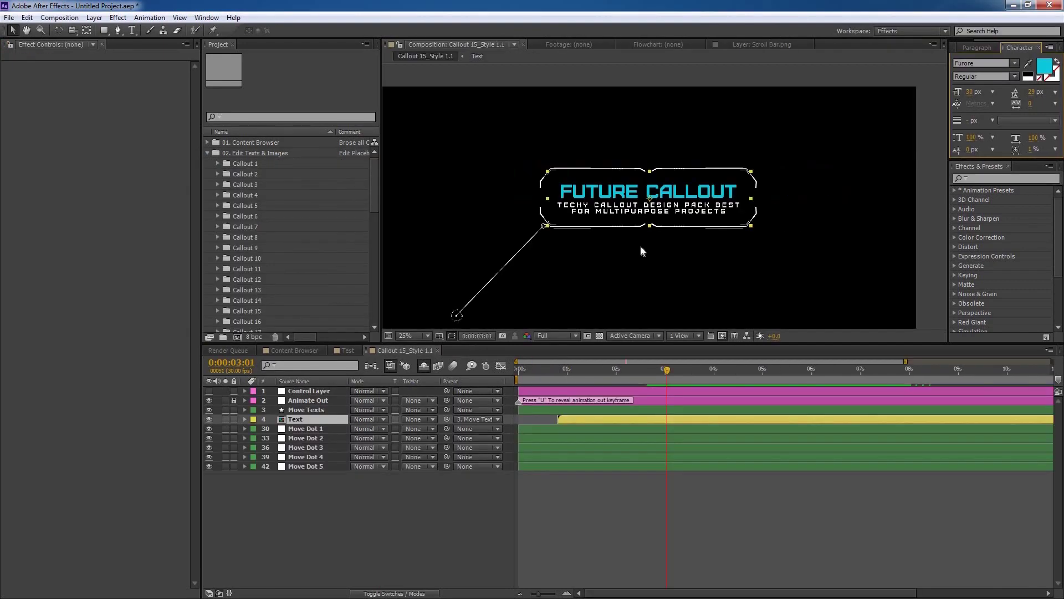
Try a red Stroke Color for the callout frame on the Control Layer and cancel the colour change.
click(309, 391)
click(49, 123)
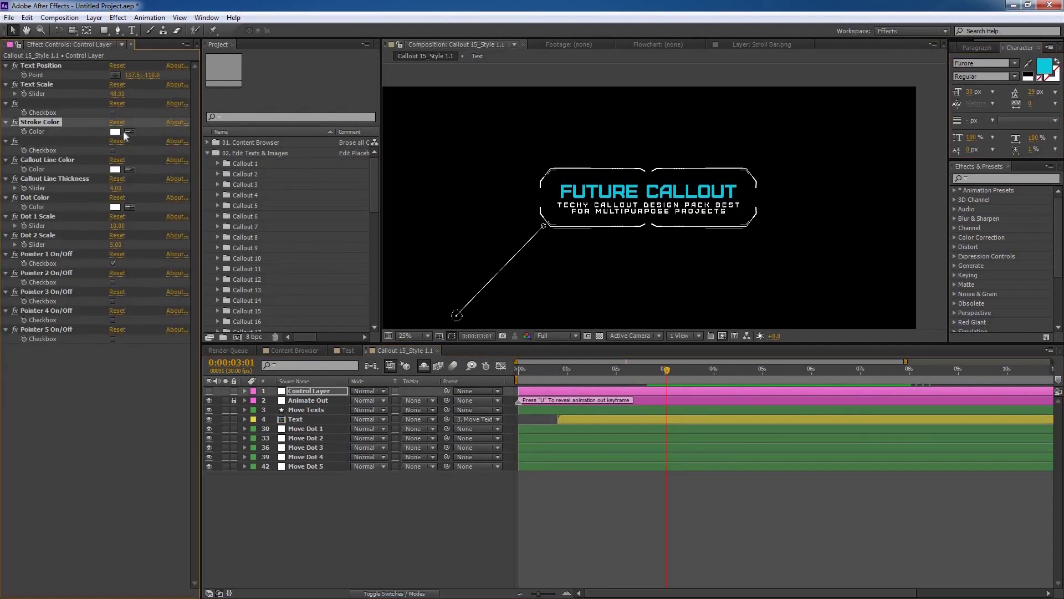
click(115, 131)
drag(286, 137, 291, 126)
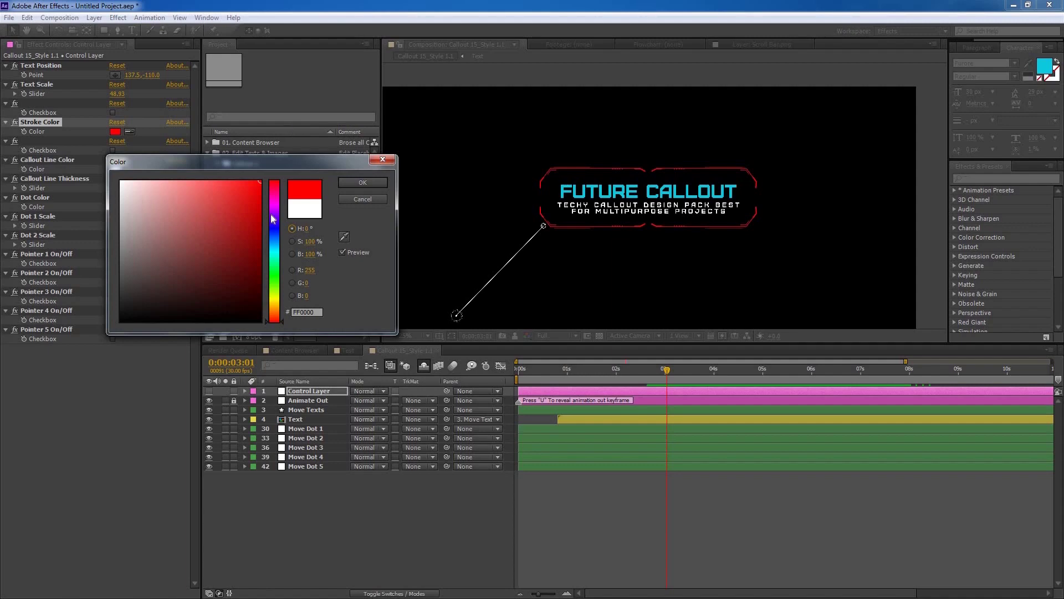
click(274, 267)
click(361, 199)
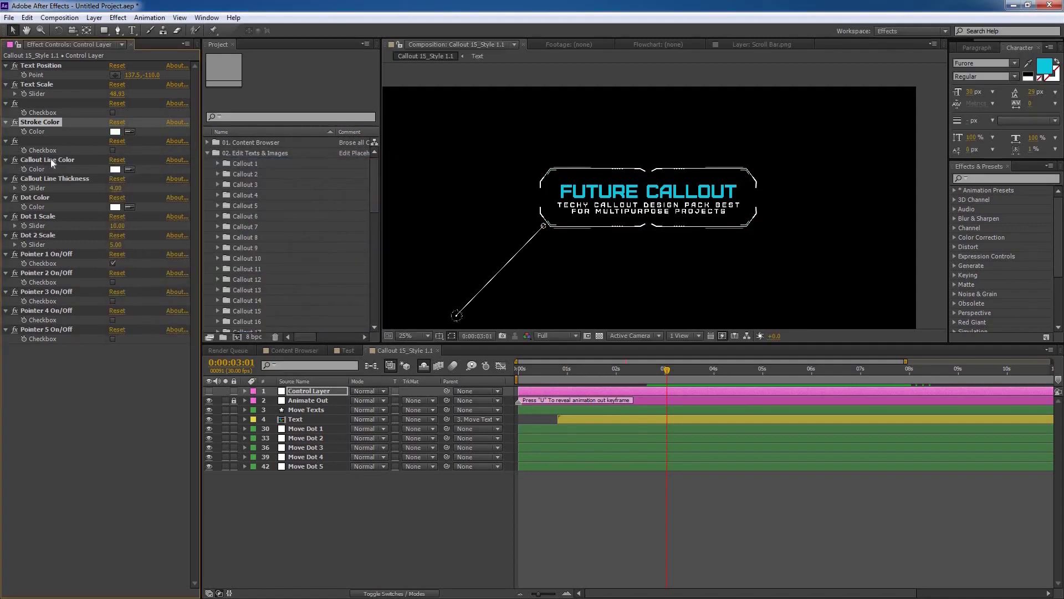
Try a red Callout Line Color, cancel it, and open and dismiss the Dot Color choice.
click(50, 159)
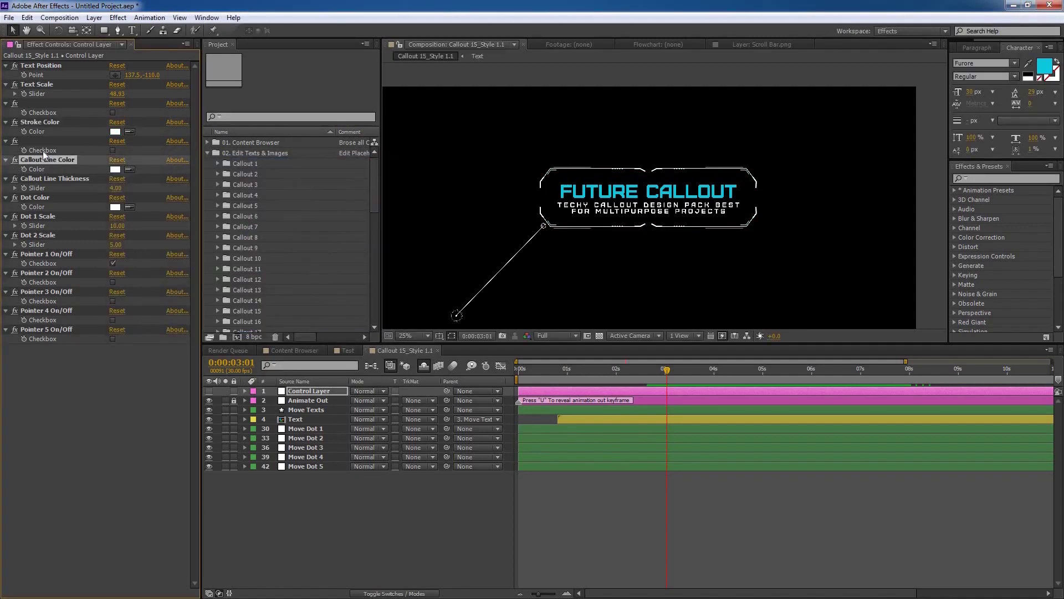
click(115, 170)
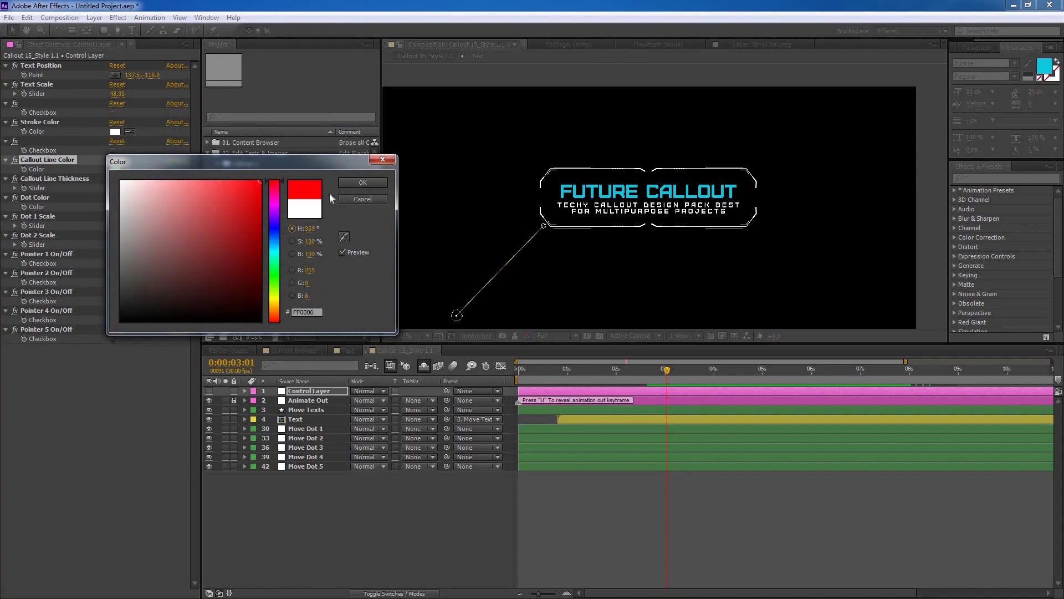
key(Escape)
click(115, 207)
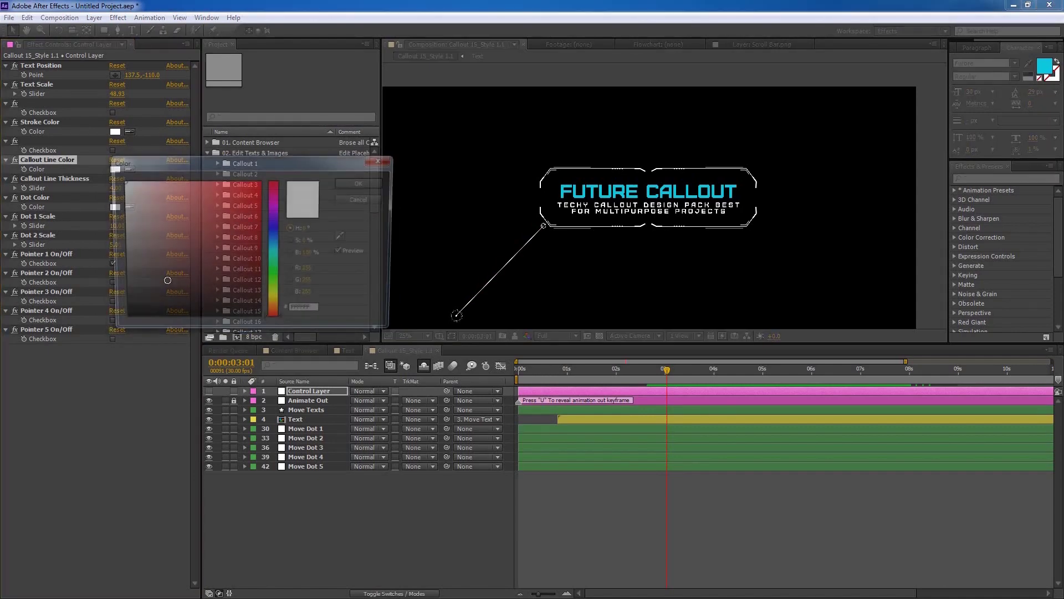
key(Escape)
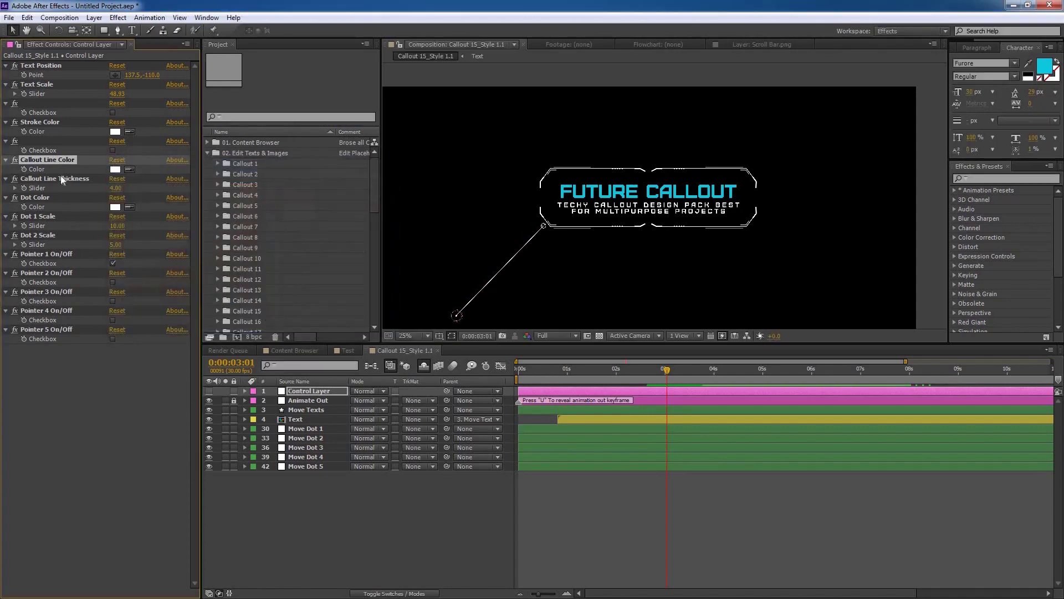
Try other Callout Line Thickness and Dot 1 Scale values, undoing both changes.
click(56, 178)
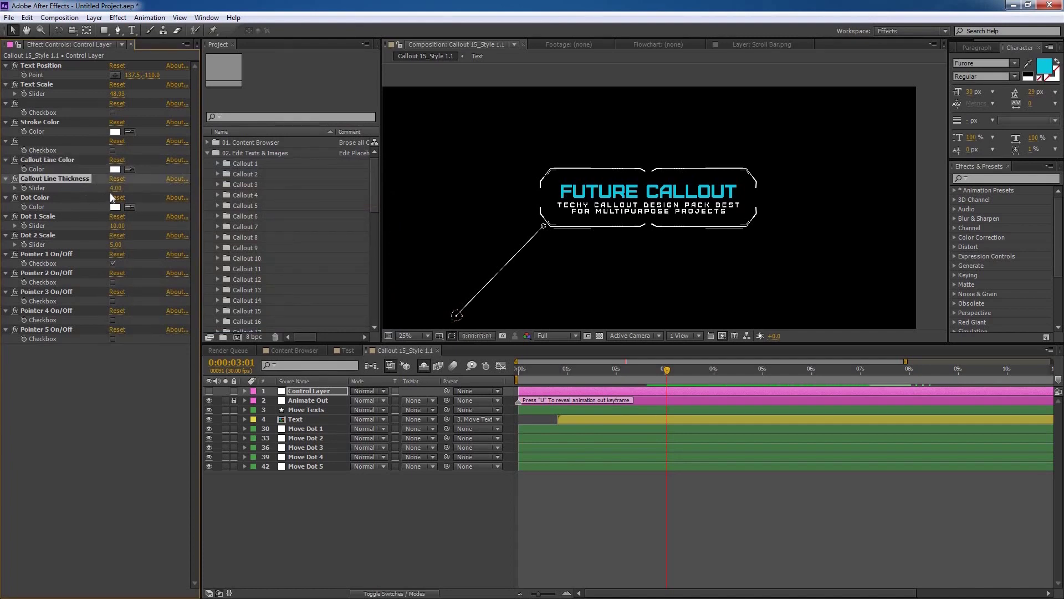
drag(114, 188, 51, 215)
drag(114, 227, 138, 239)
key(ctrl+z)
key(ctrl+z)
Turn on Pointers 2, 3, 4 and 5 for the callout on the Control Layer.
click(113, 281)
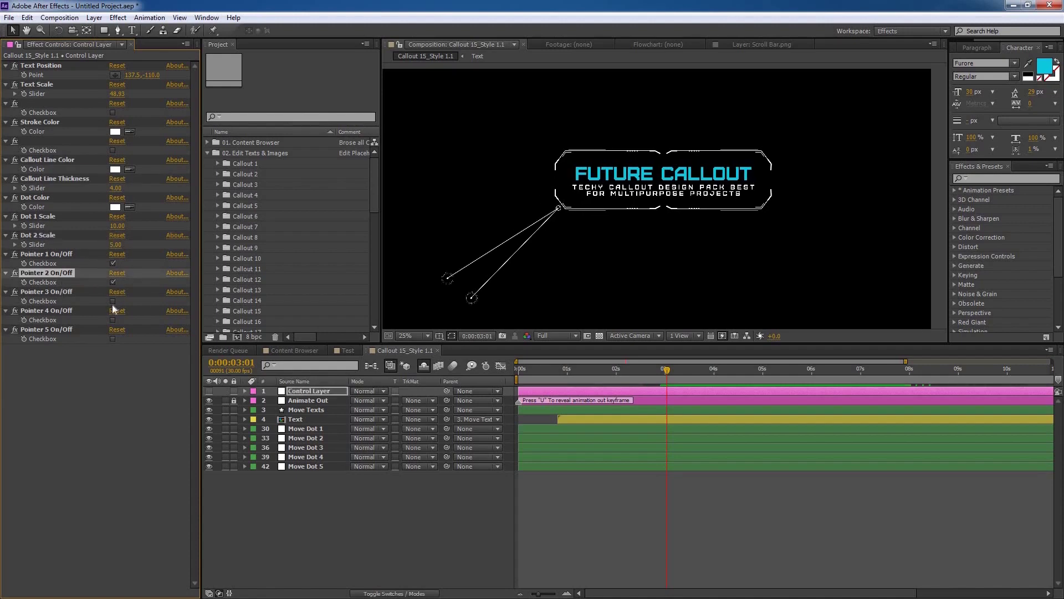
click(113, 301)
click(113, 320)
click(113, 339)
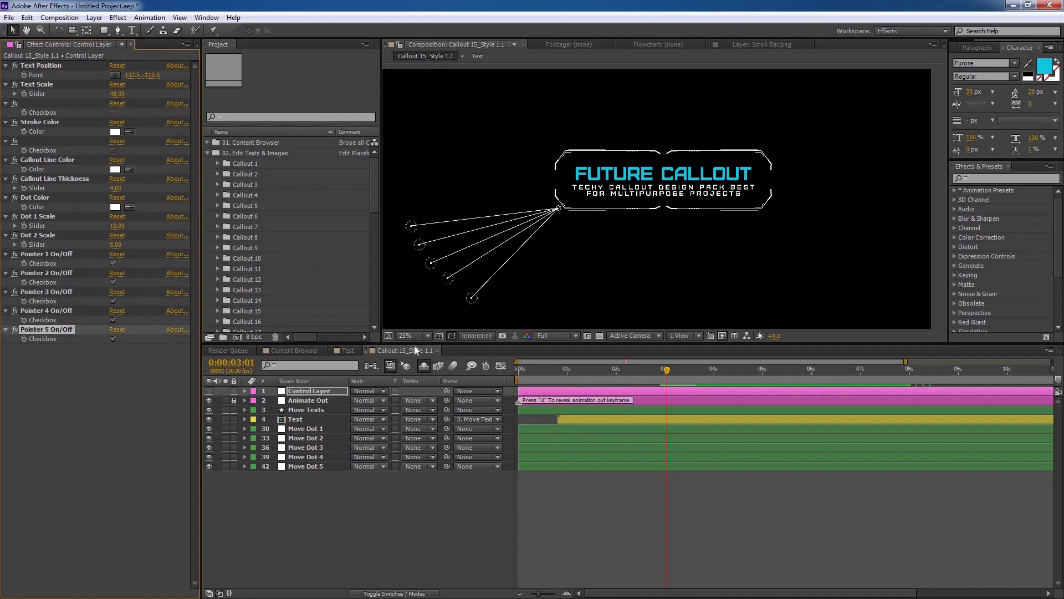